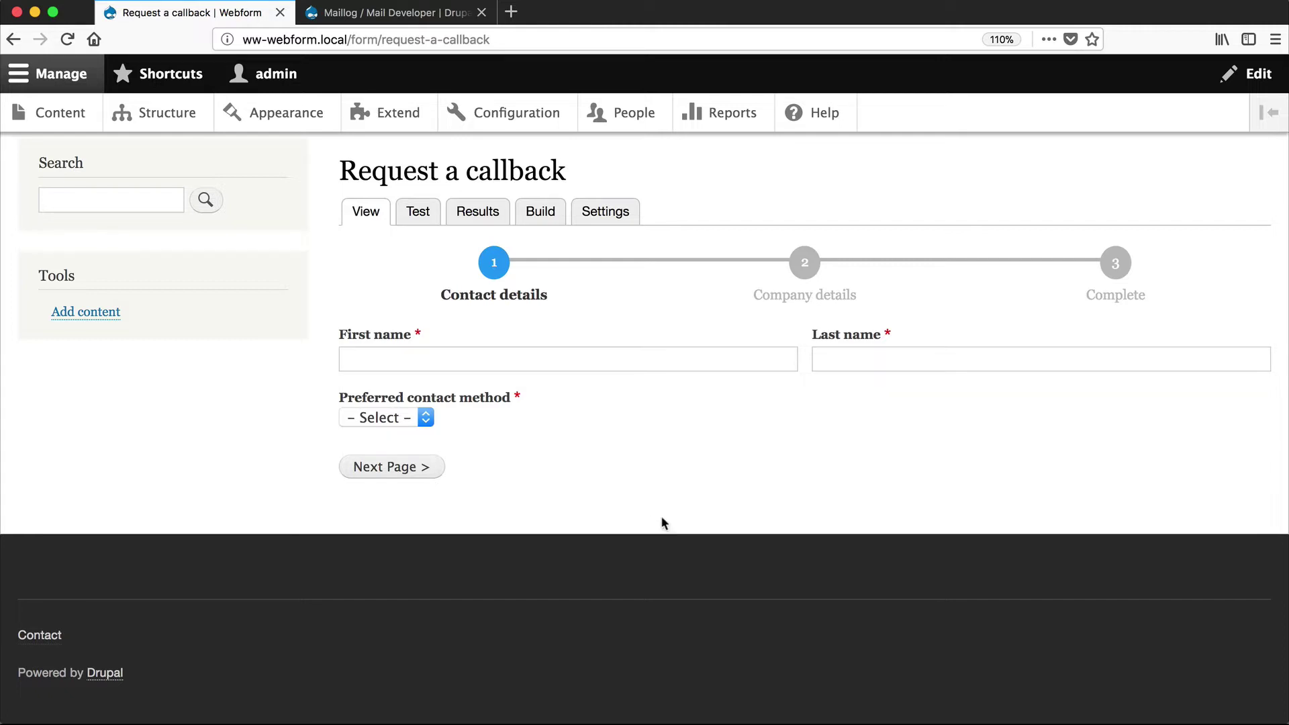
Review the Maillog / Mail Developer project page on drupal.org down to its downloads, and return to the Webform site
{"action": "key", "text": "ctrl+Tab"}
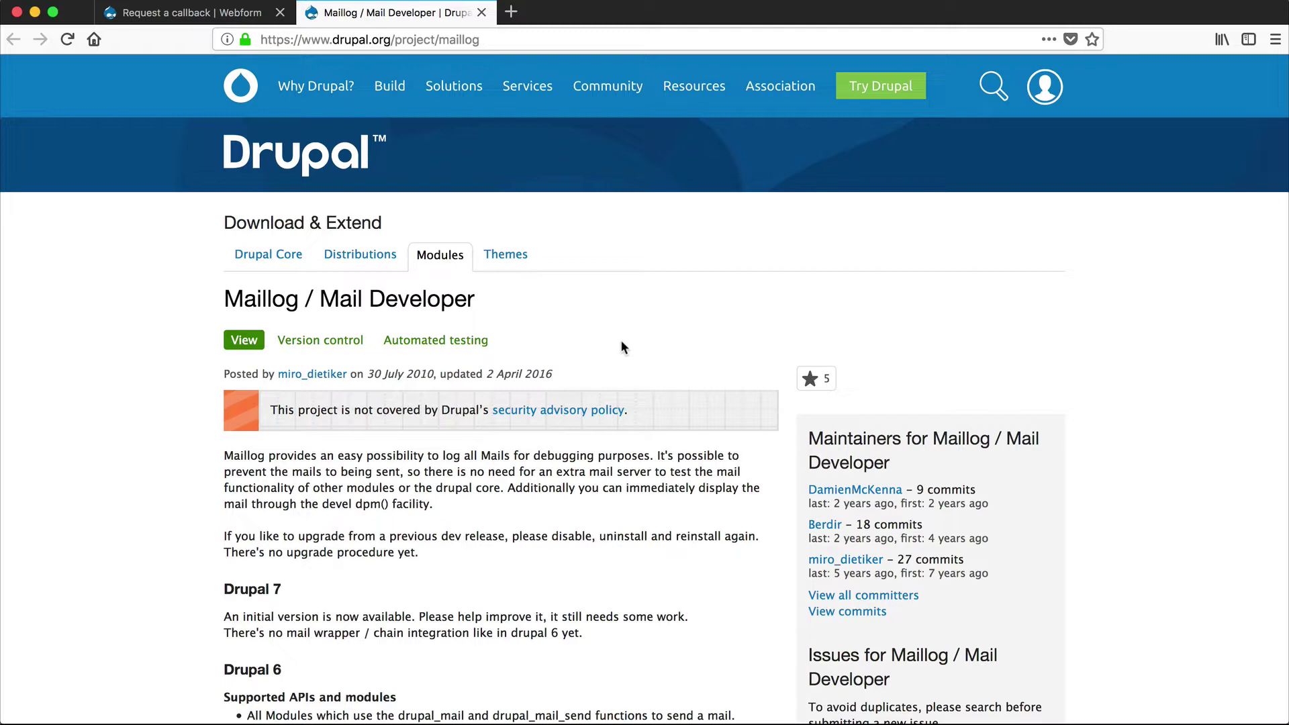
{"action": "scroll", "coordinate": [620, 347], "scroll_direction": "down", "scroll_amount": 20}
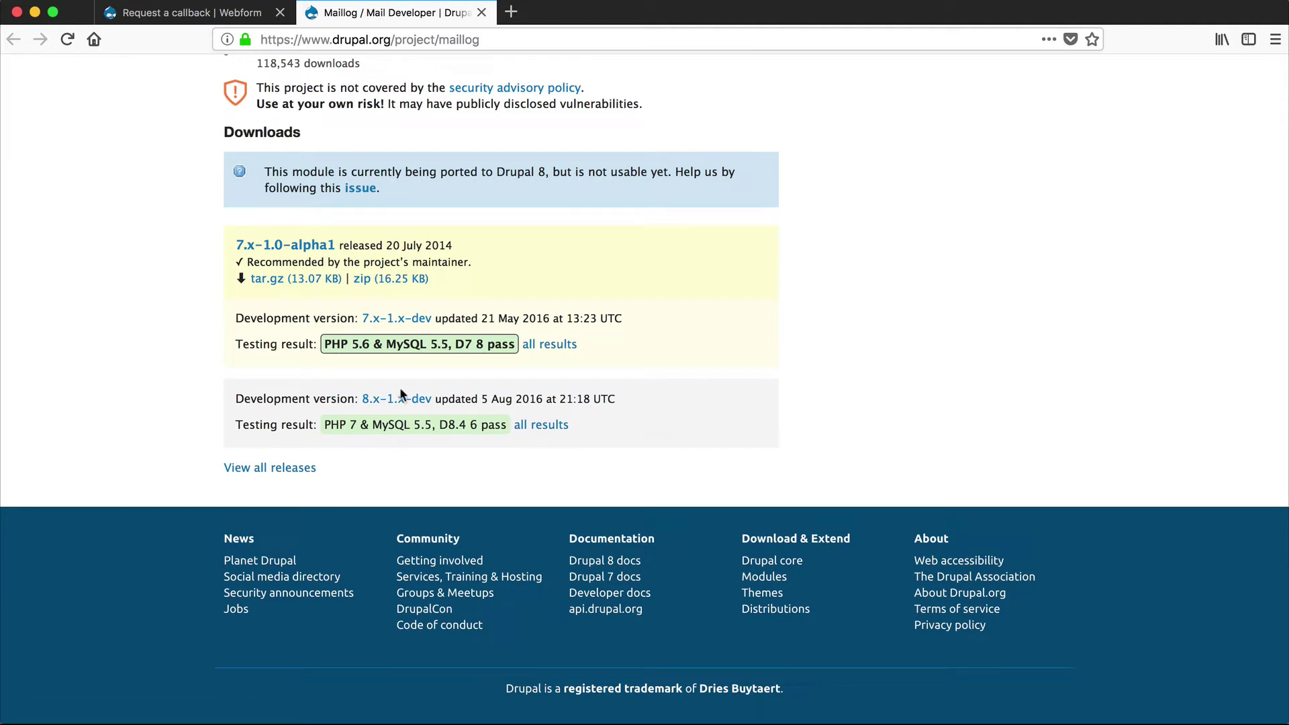
{"action": "left_click", "coordinate": [215, 12]}
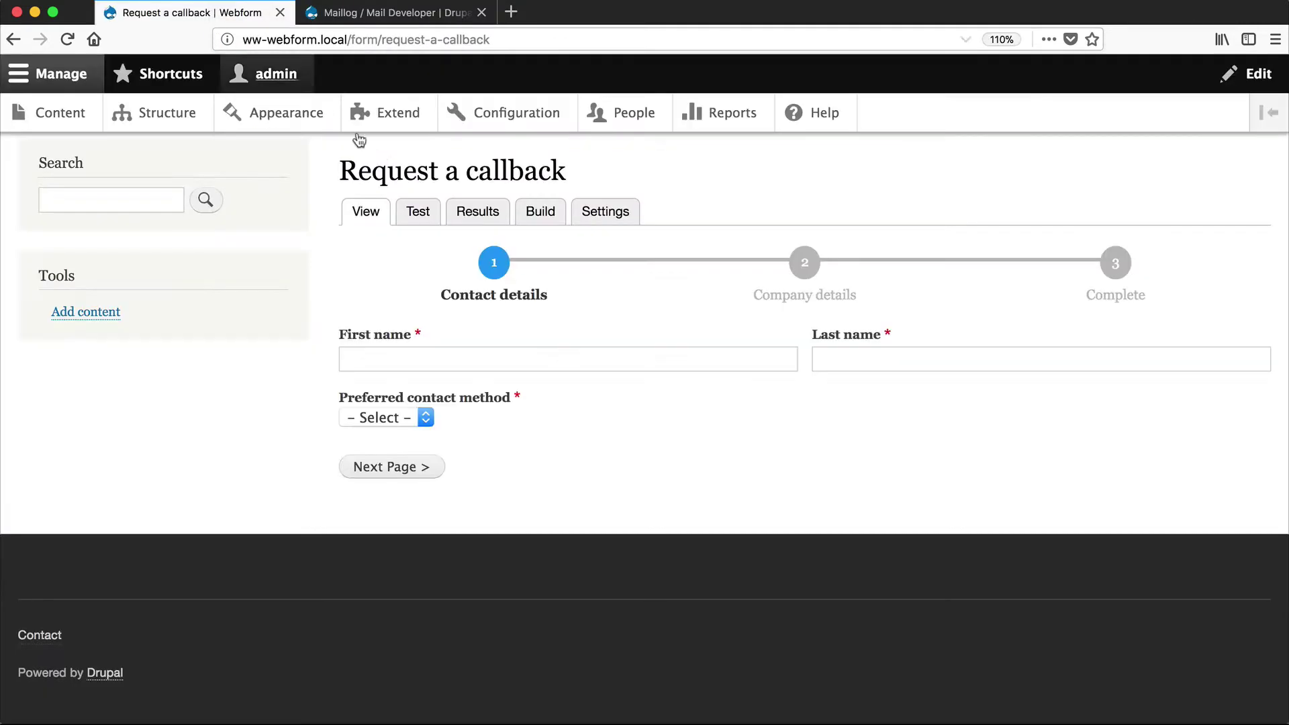
Find the Maillog / Mail Developer module by filtering the site's modules for "maillog" and install it
{"action": "left_click", "coordinate": [396, 113]}
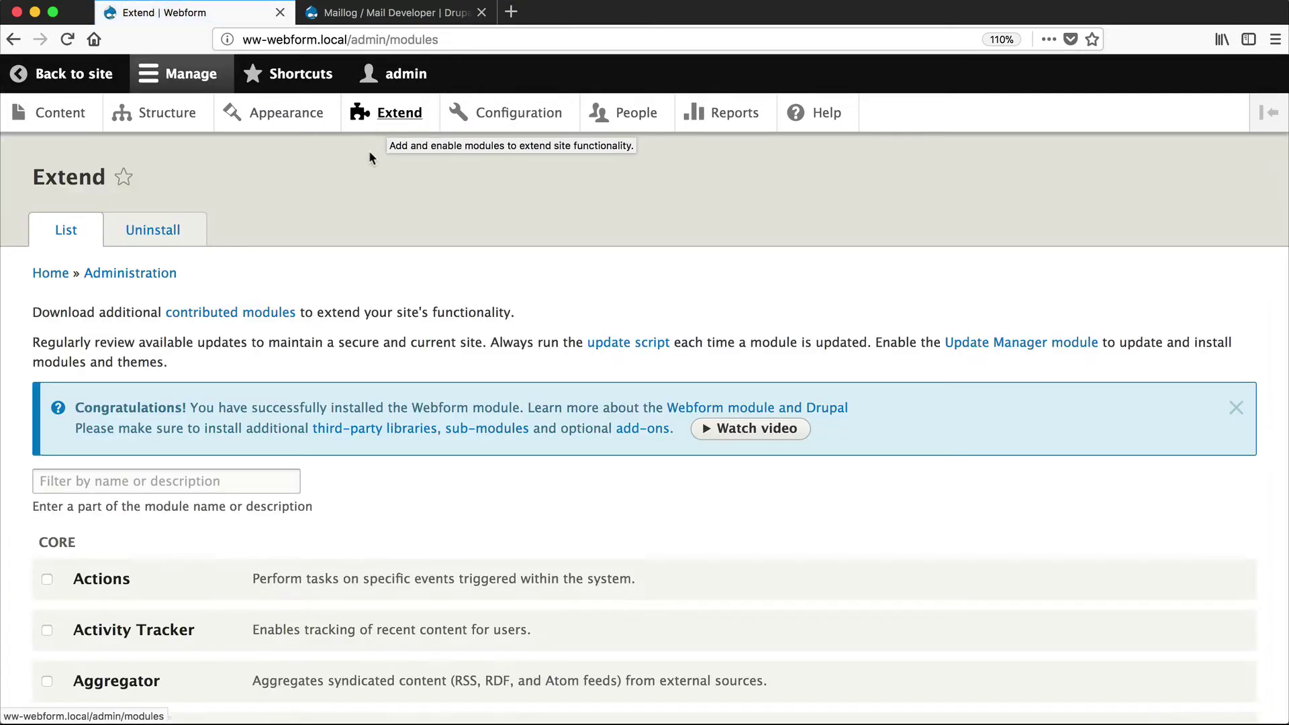
{"action": "left_click", "coordinate": [178, 488]}
{"action": "type", "text": "maillog"}
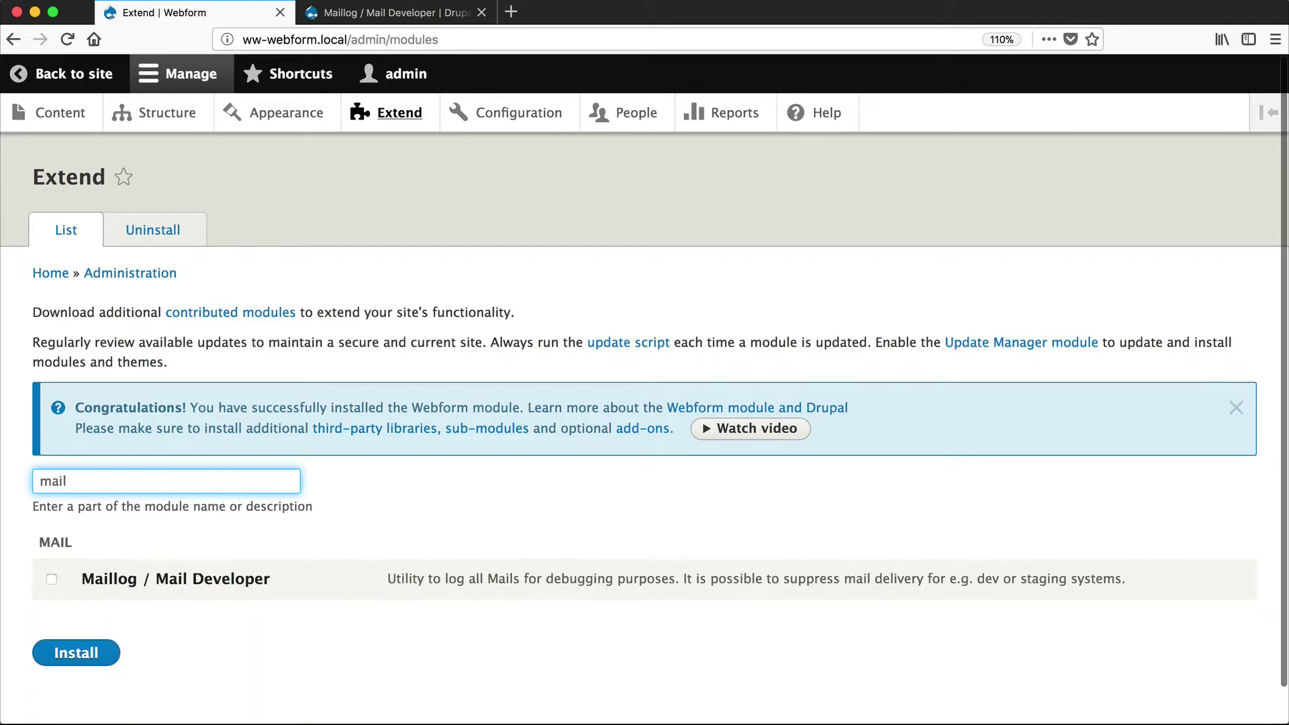
{"action": "left_click", "coordinate": [160, 581]}
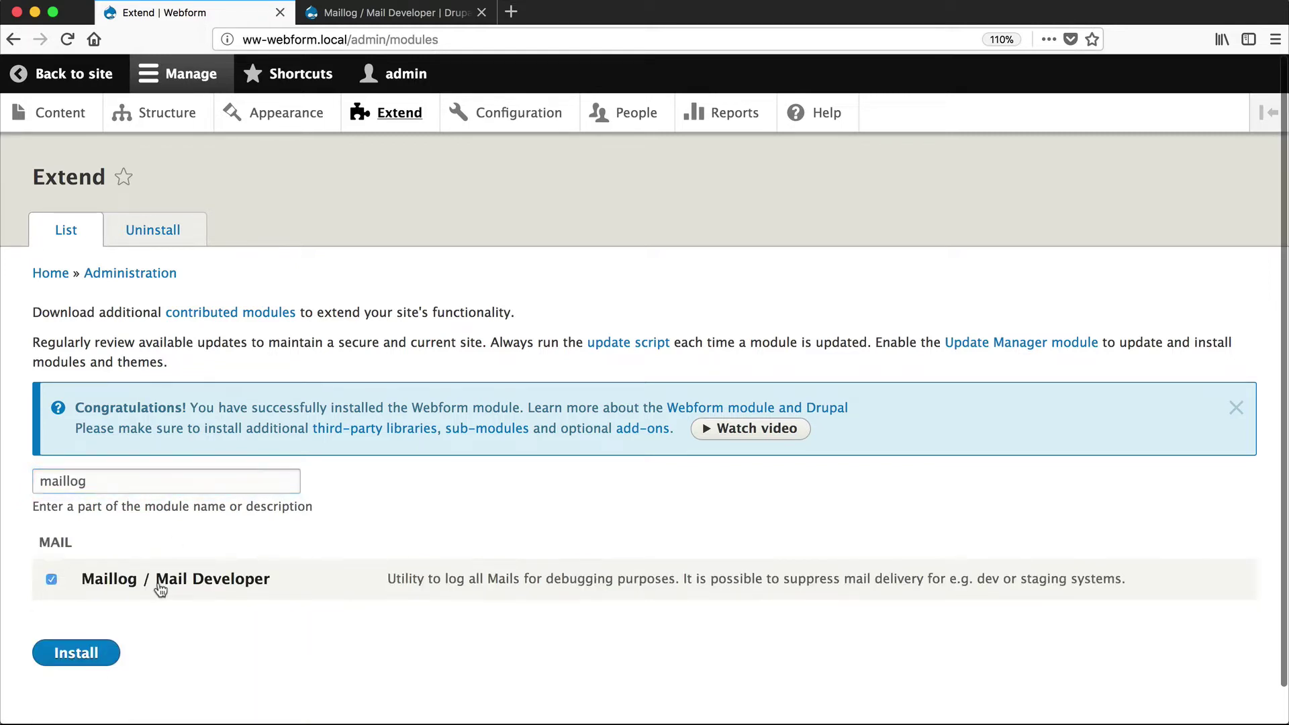
{"action": "left_click", "coordinate": [81, 662]}
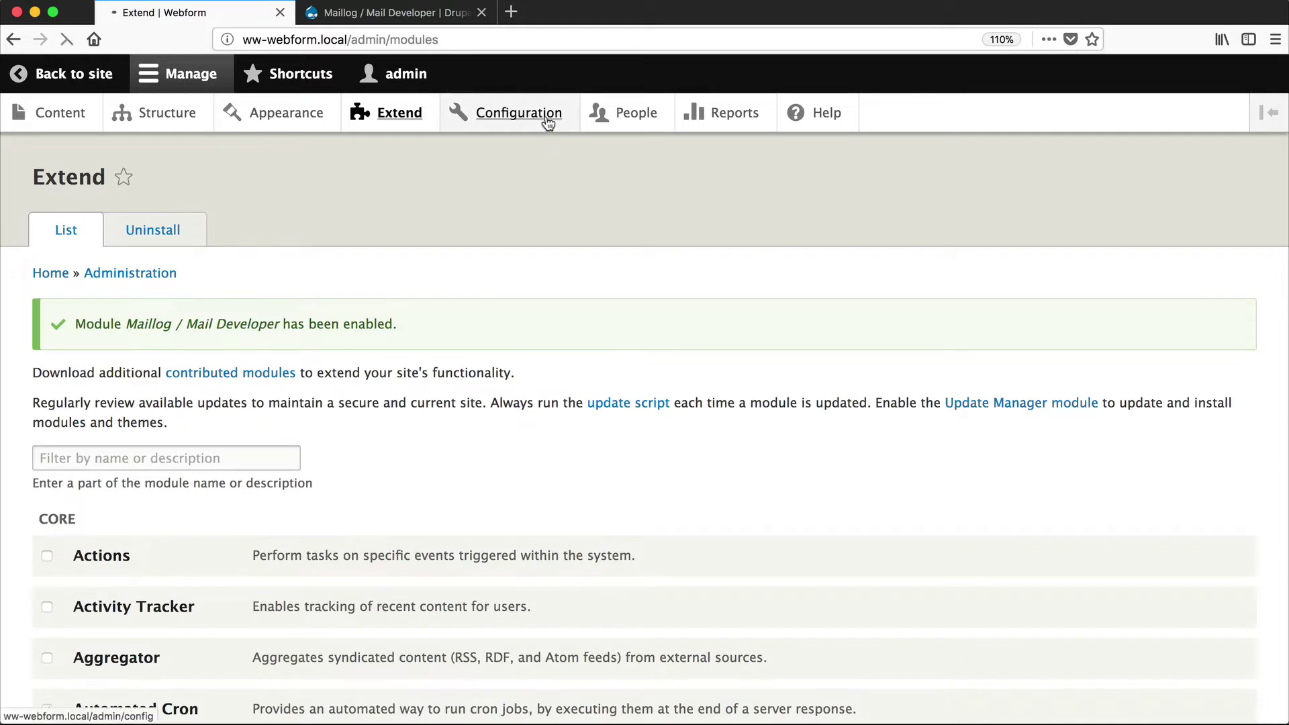
In the Maillog settings, turn off sending e-mails and displaying them on the page, and save the configuration
{"action": "left_click", "coordinate": [548, 121]}
{"action": "scroll", "coordinate": [403, 319], "scroll_direction": "down", "scroll_amount": 2}
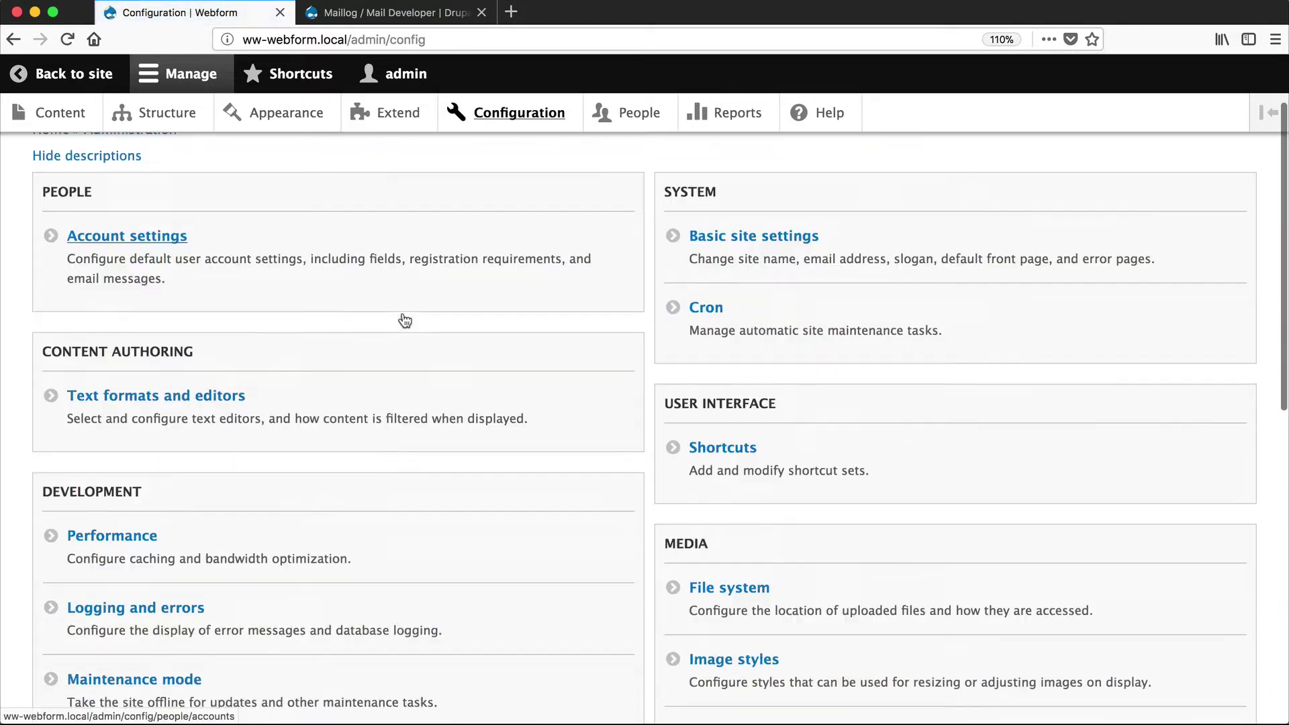
{"action": "scroll", "coordinate": [403, 318], "scroll_direction": "down", "scroll_amount": 8}
{"action": "left_click", "coordinate": [121, 294]}
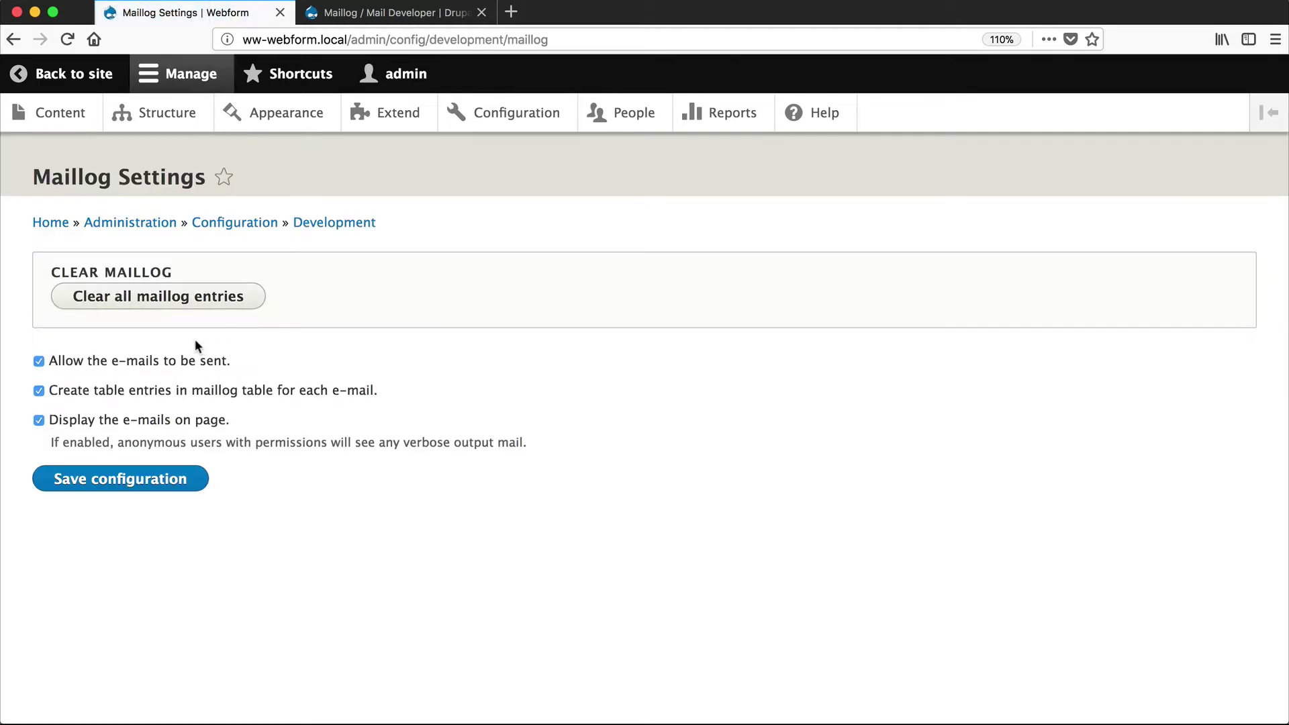
{"action": "left_click", "coordinate": [87, 364]}
{"action": "left_click", "coordinate": [71, 423]}
{"action": "left_click", "coordinate": [124, 478]}
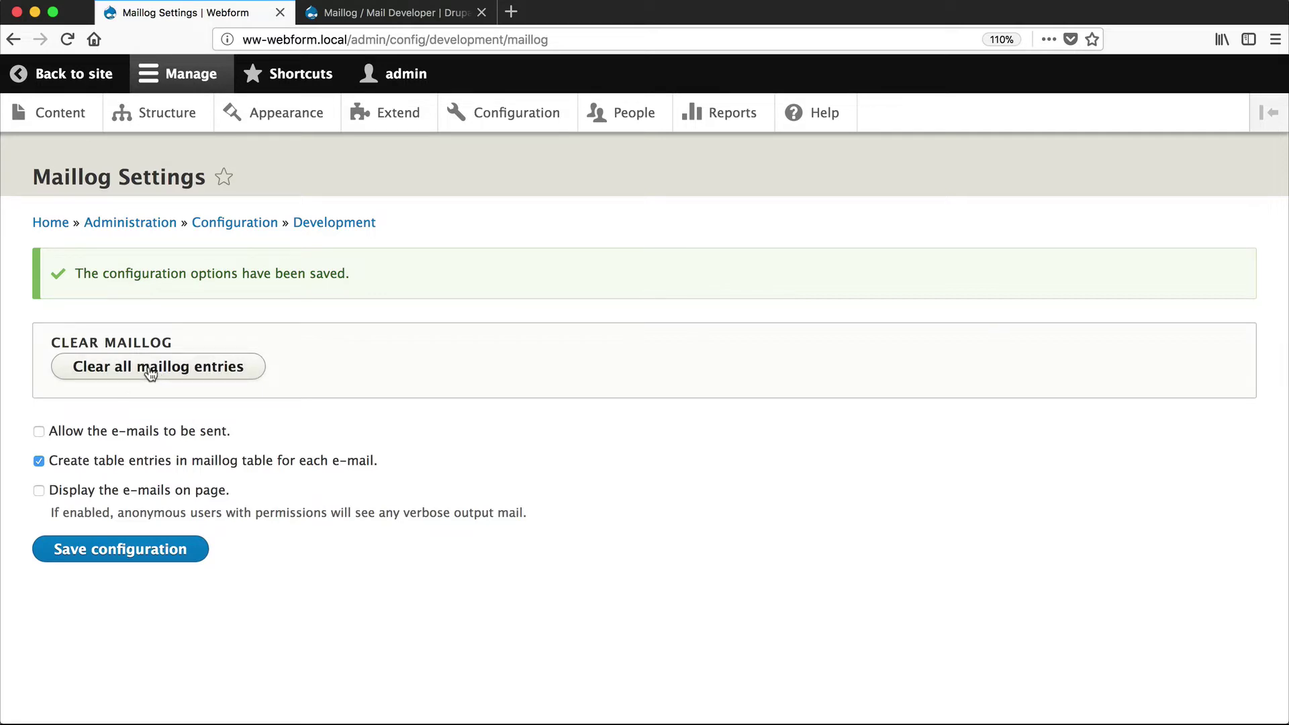
Open the Emails / Handlers settings of the Request a callback webform
{"action": "left_click", "coordinate": [161, 113]}
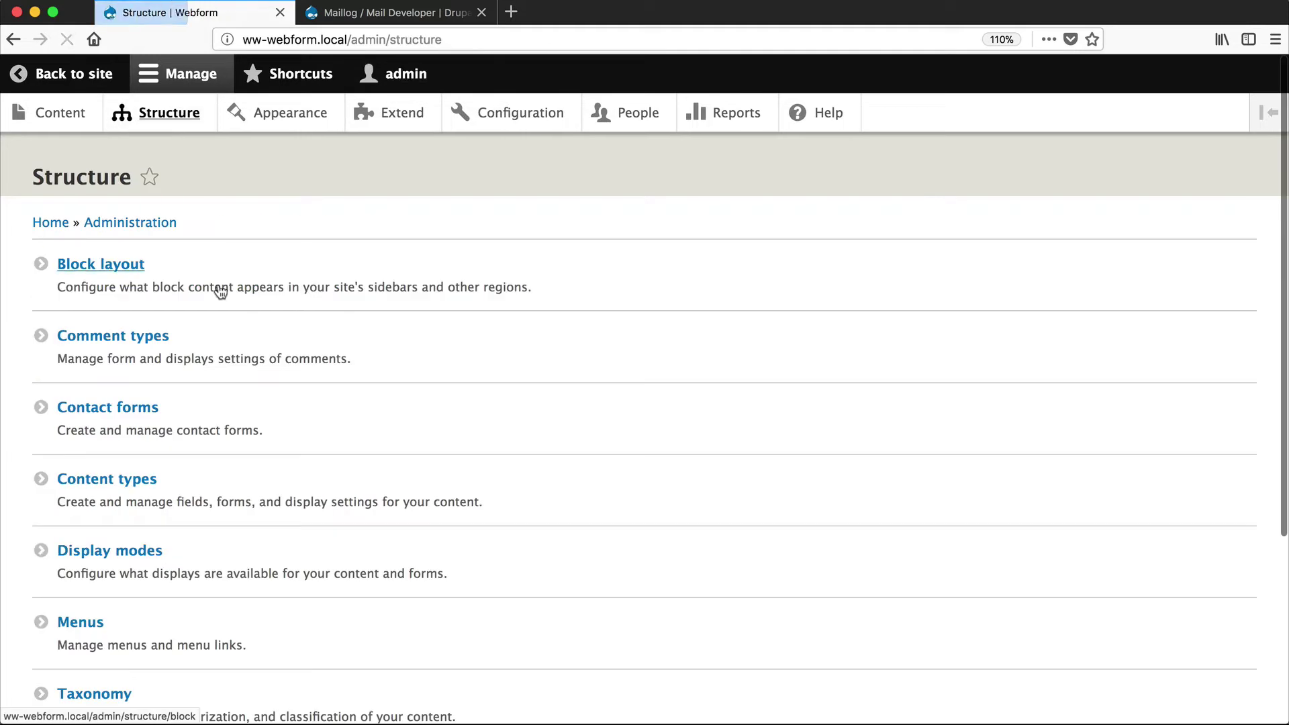
{"action": "scroll", "coordinate": [220, 290], "scroll_direction": "down", "scroll_amount": 3}
{"action": "left_click", "coordinate": [110, 600]}
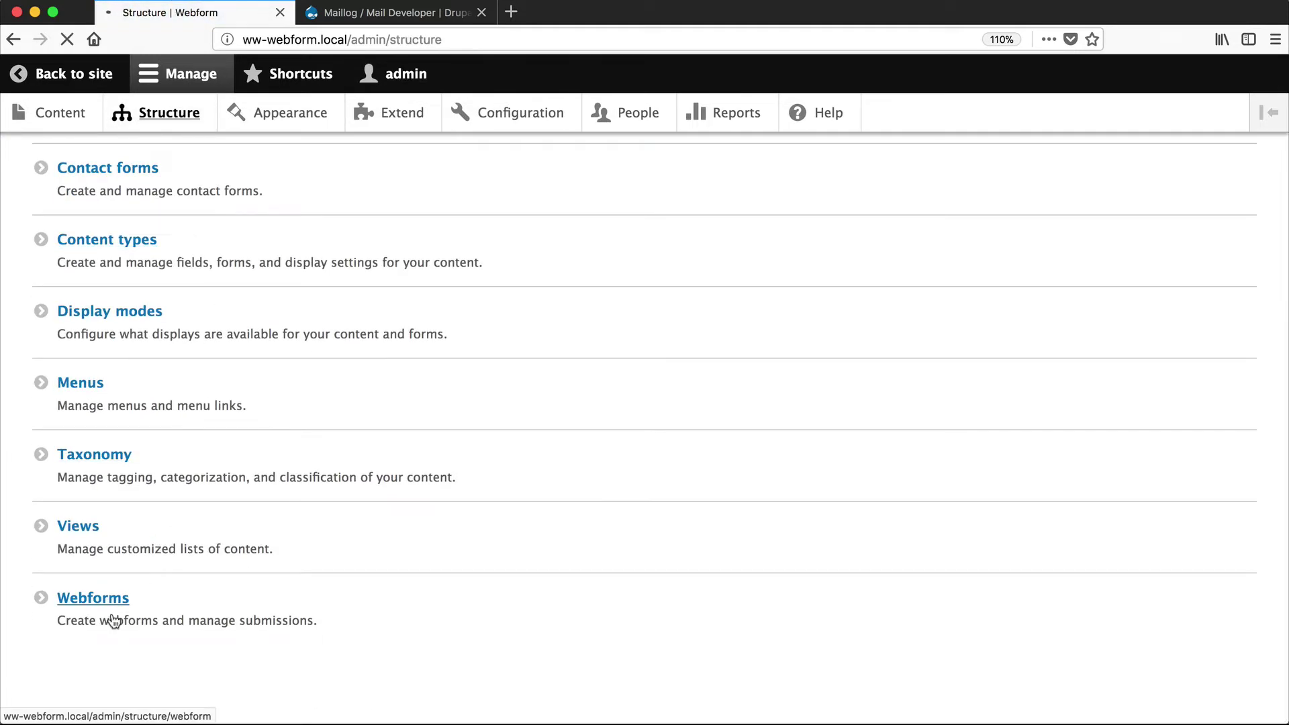
{"action": "scroll", "coordinate": [182, 621], "scroll_direction": "down", "scroll_amount": 2}
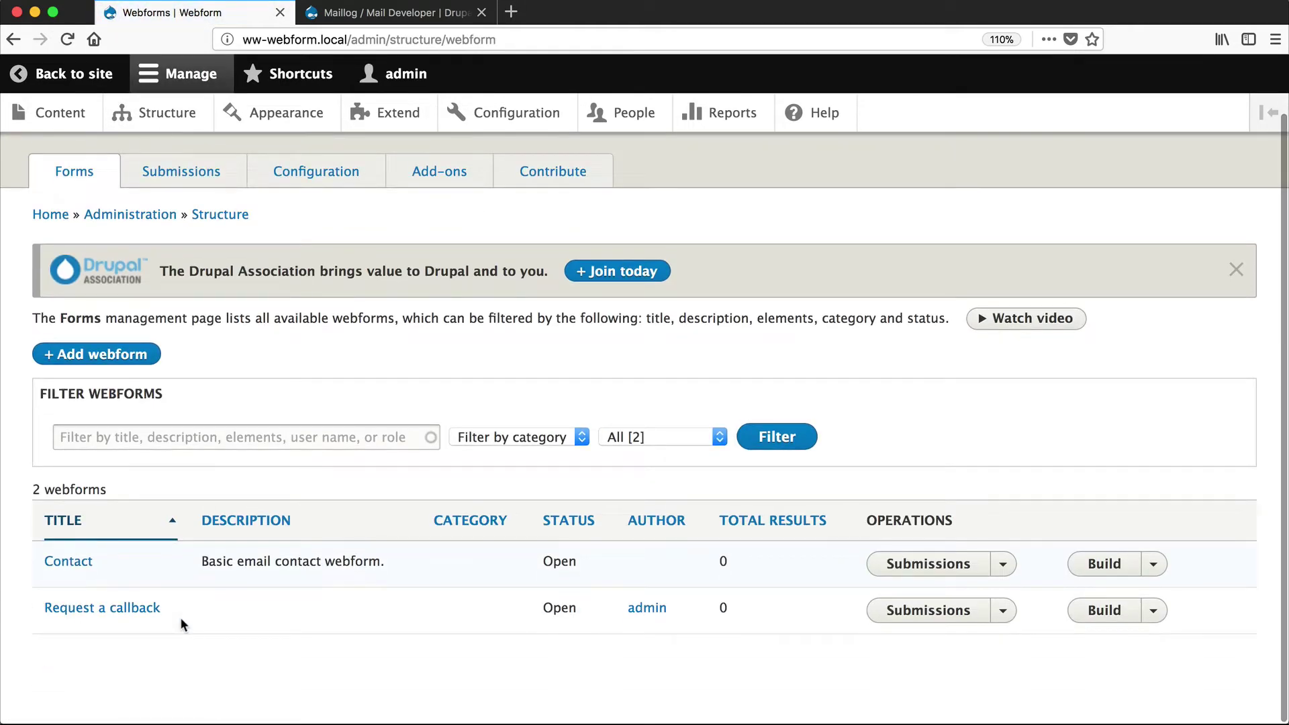
{"action": "left_click", "coordinate": [1154, 611]}
{"action": "scroll", "coordinate": [1119, 612], "scroll_direction": "down", "scroll_amount": 1}
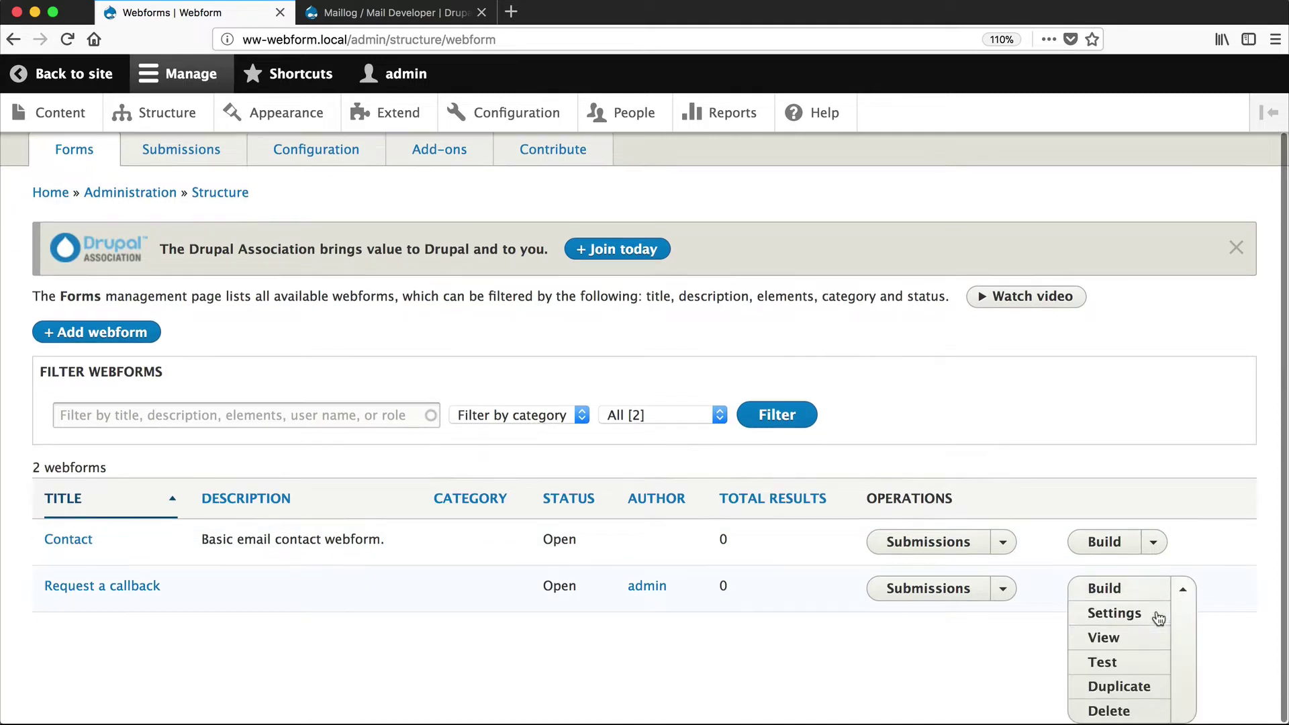
{"action": "left_click", "coordinate": [1134, 613]}
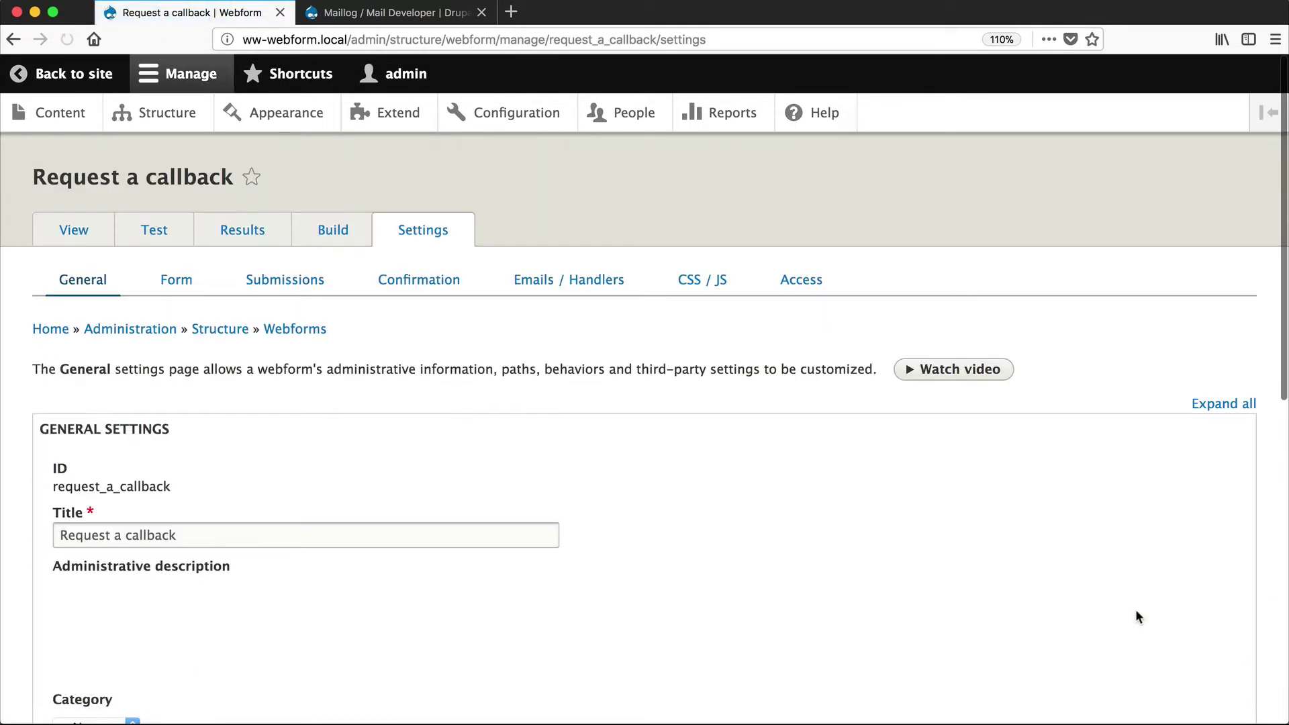
{"action": "left_click", "coordinate": [562, 279]}
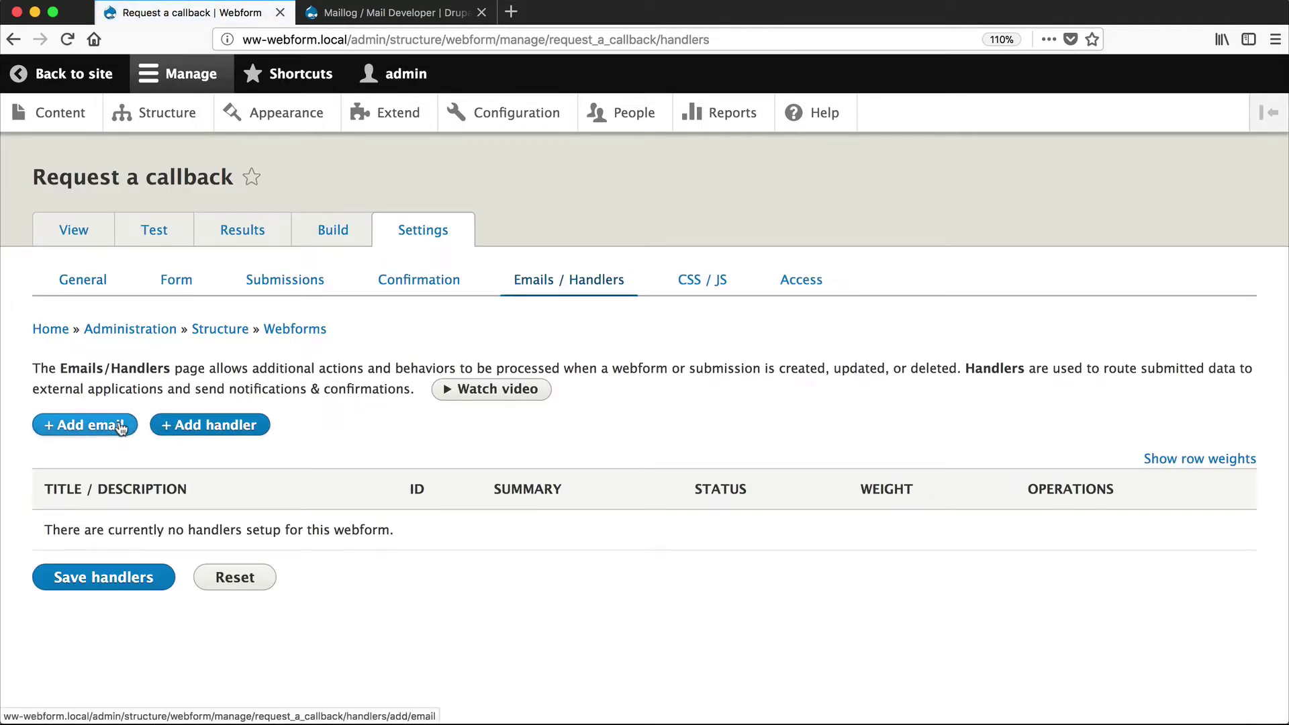
Add an email handler to the webform and title it "Sales department"
{"action": "left_click", "coordinate": [121, 426]}
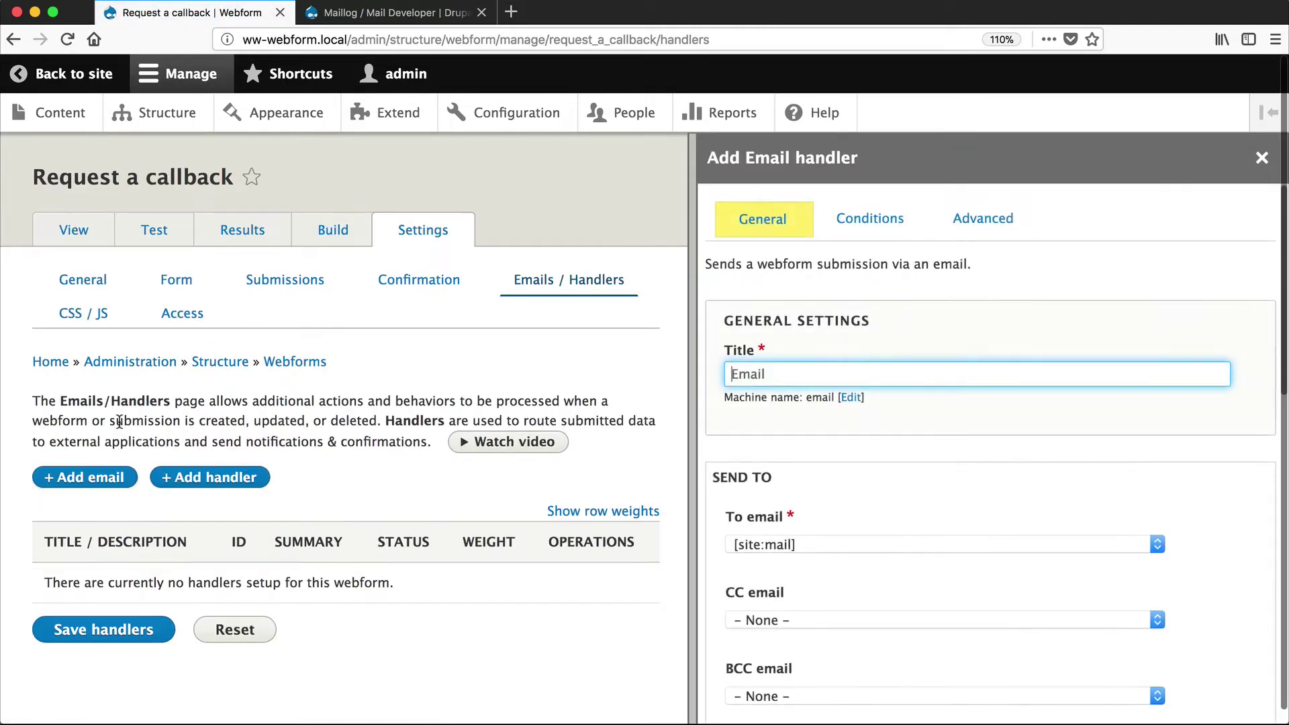
{"action": "double_click", "coordinate": [790, 381]}
{"action": "type", "text": "S"}
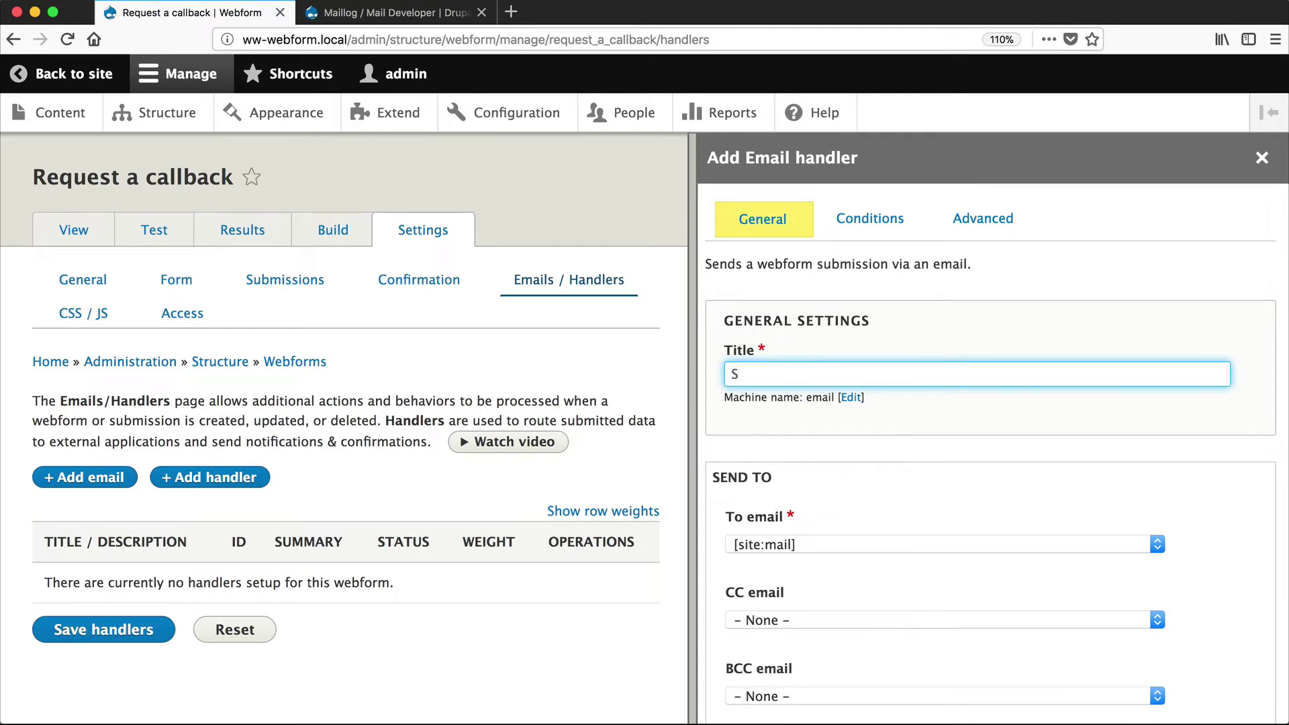
{"action": "type", "text": "ales department"}
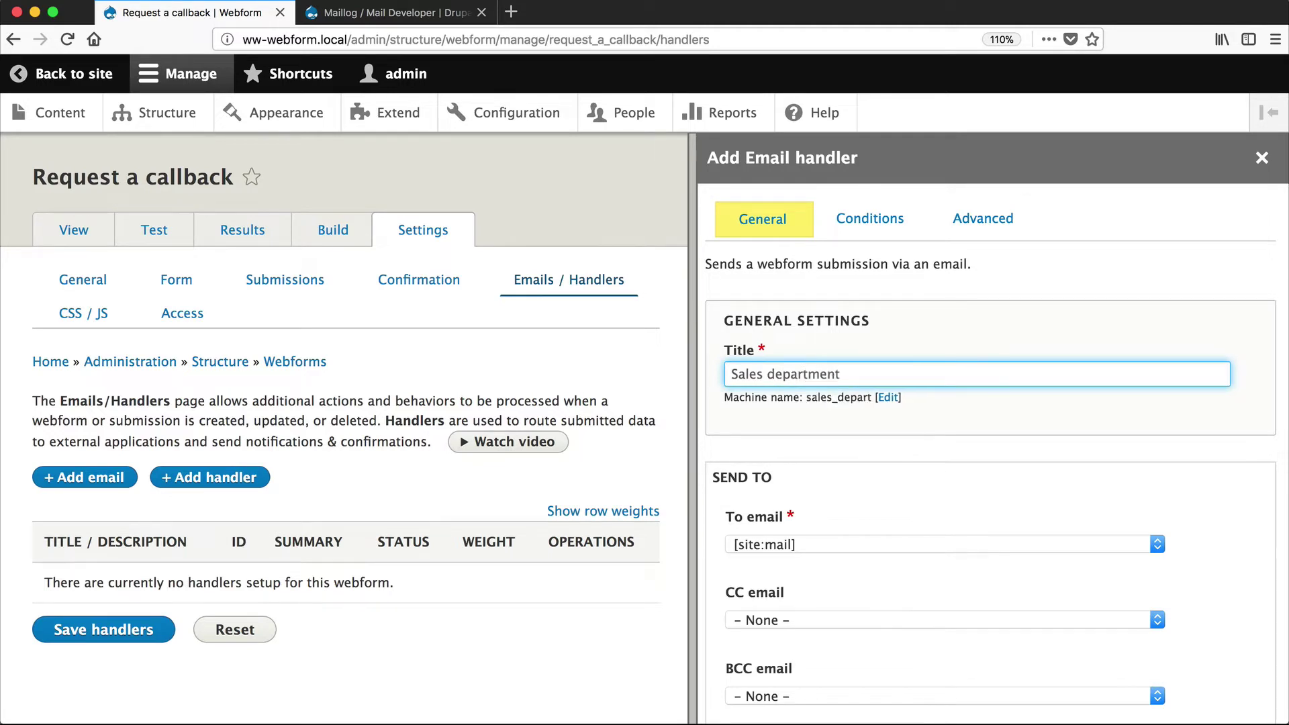
Set the handler's To email to a custom address and enter the sales team's e-mail
{"action": "scroll", "coordinate": [738, 442], "scroll_direction": "down", "scroll_amount": 3}
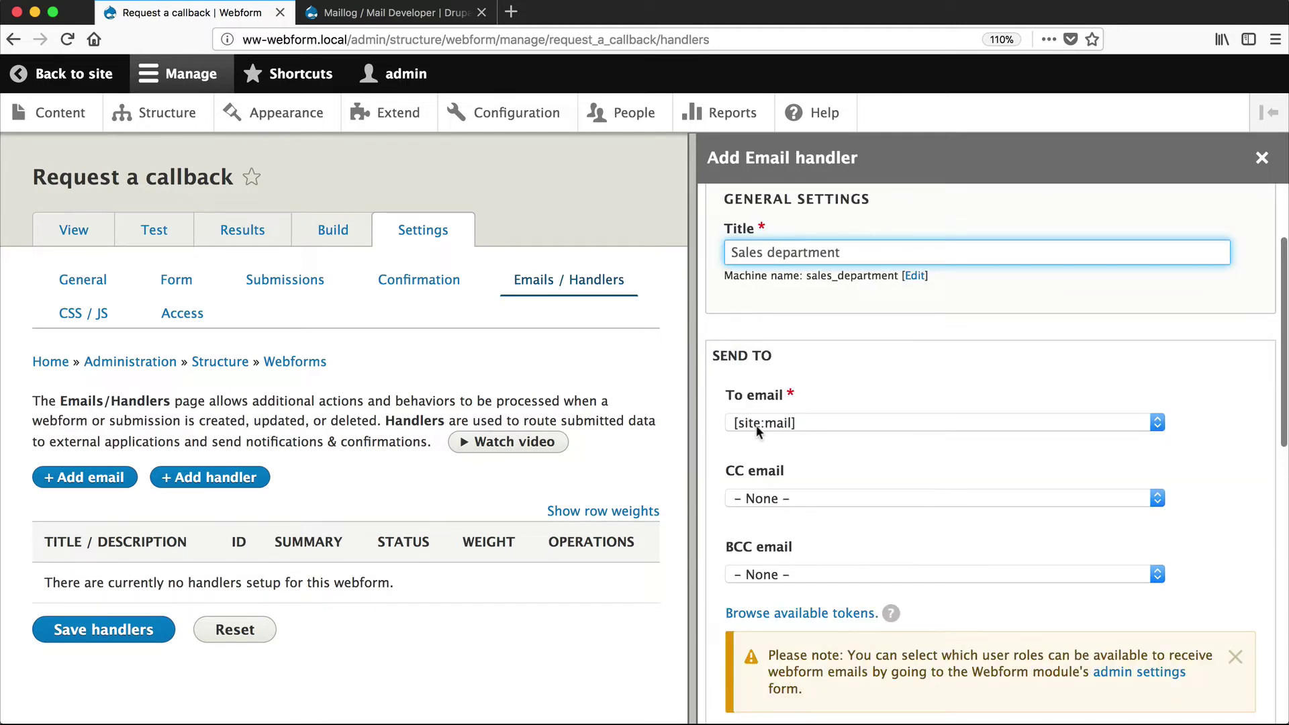
{"action": "left_click", "coordinate": [756, 425]}
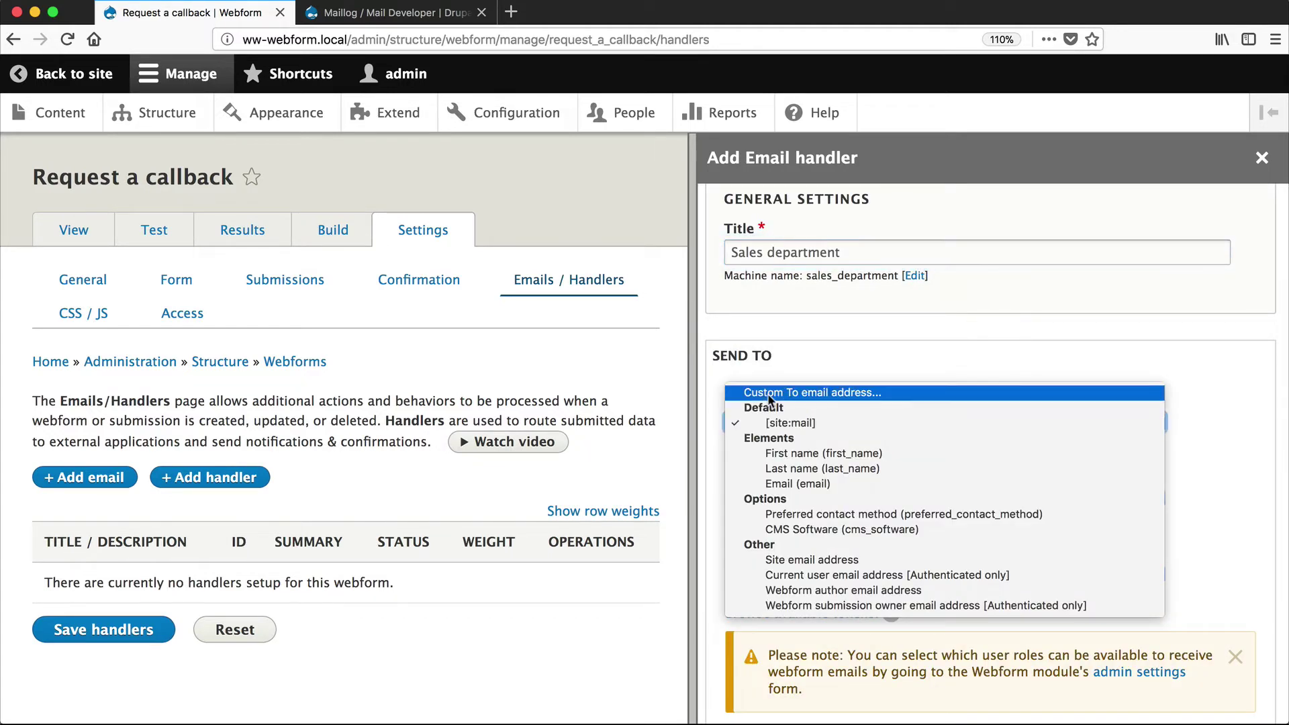
{"action": "left_click", "coordinate": [758, 392]}
{"action": "type", "text": "sales"}
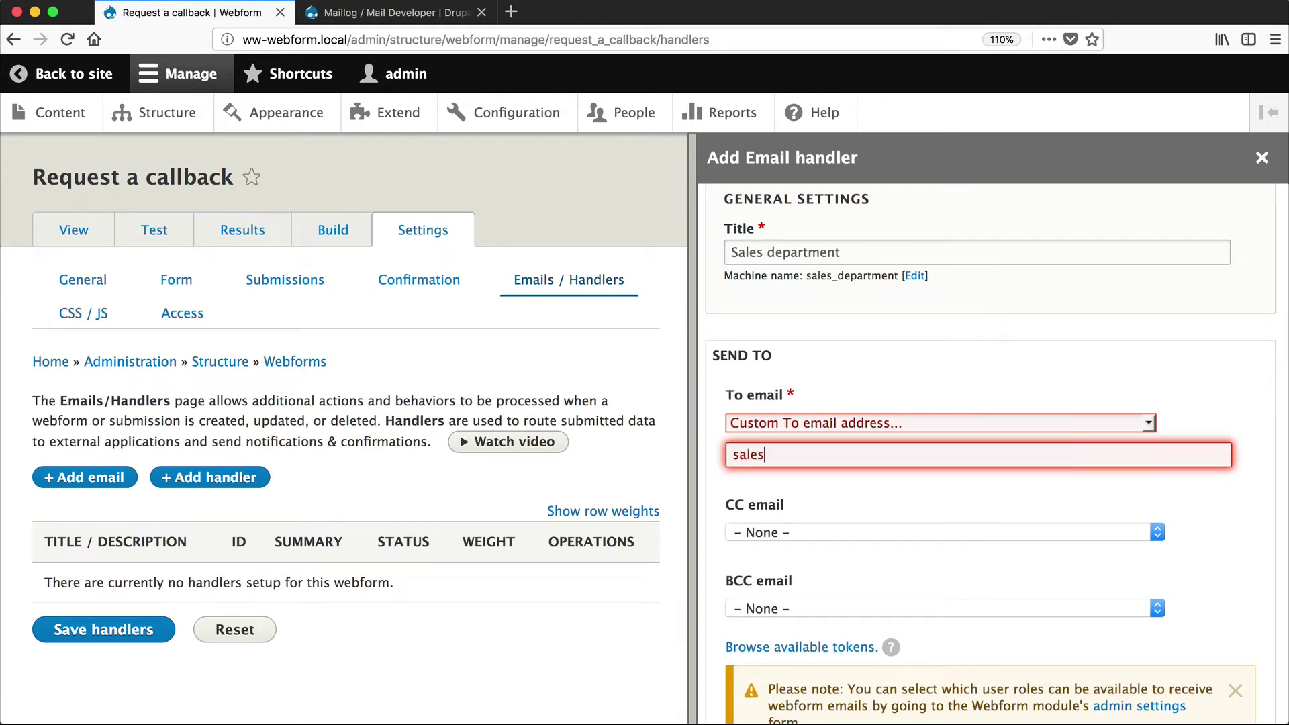
{"action": "type", "text": "@example.com"}
Copy the submission values token [webform_submission:values:?] from the available webform submission tokens and close the token list
{"action": "scroll", "coordinate": [878, 497], "scroll_direction": "down", "scroll_amount": 6}
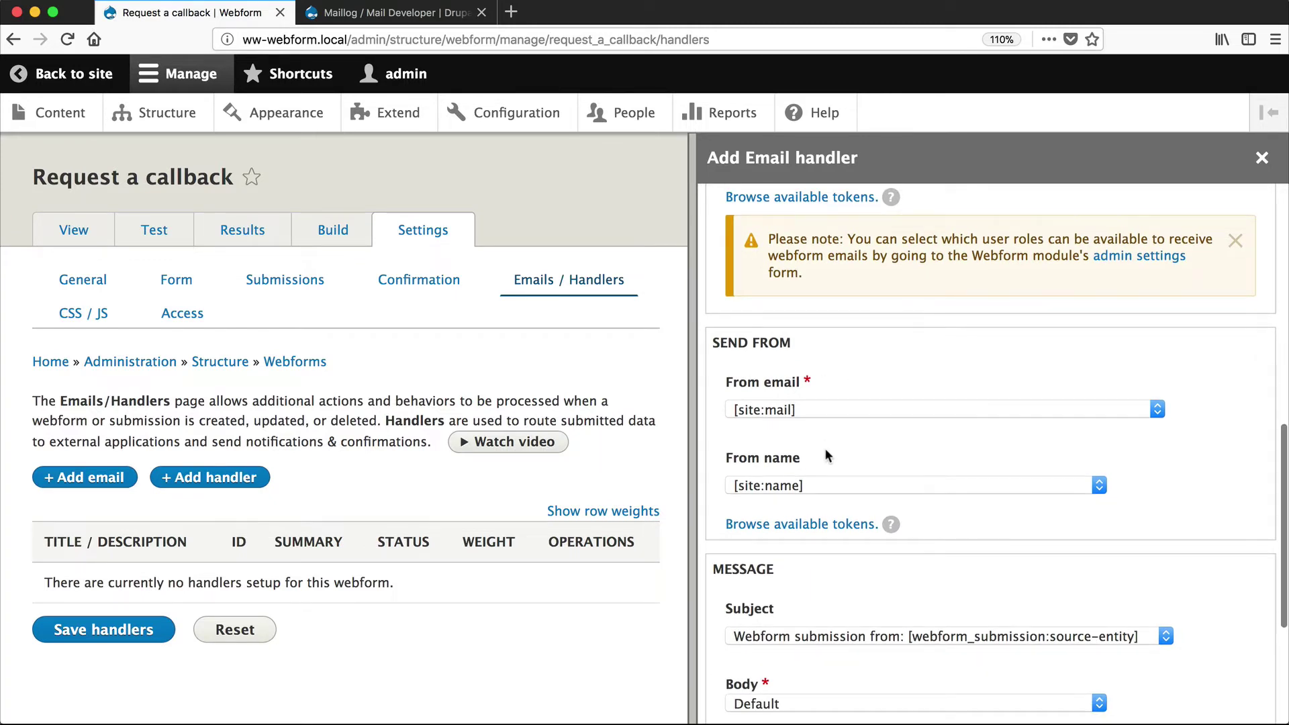
{"action": "scroll", "coordinate": [824, 448], "scroll_direction": "down", "scroll_amount": 3}
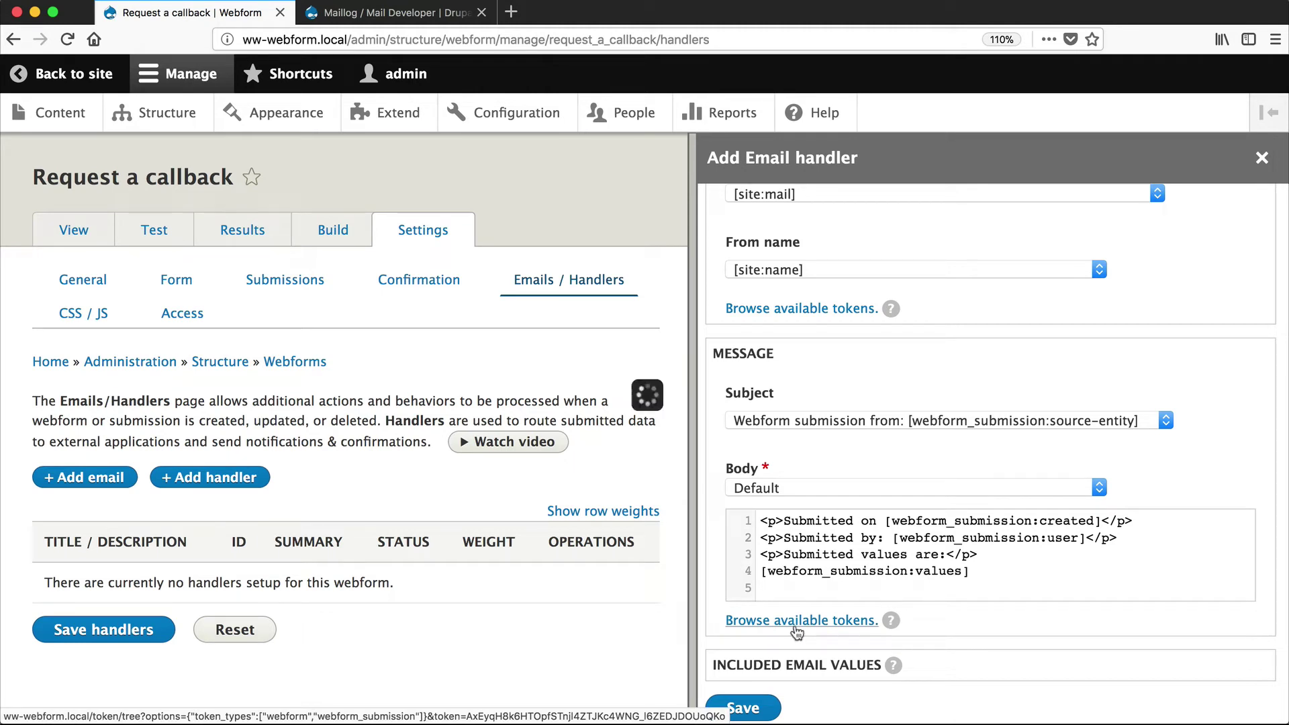
{"action": "left_click", "coordinate": [796, 628]}
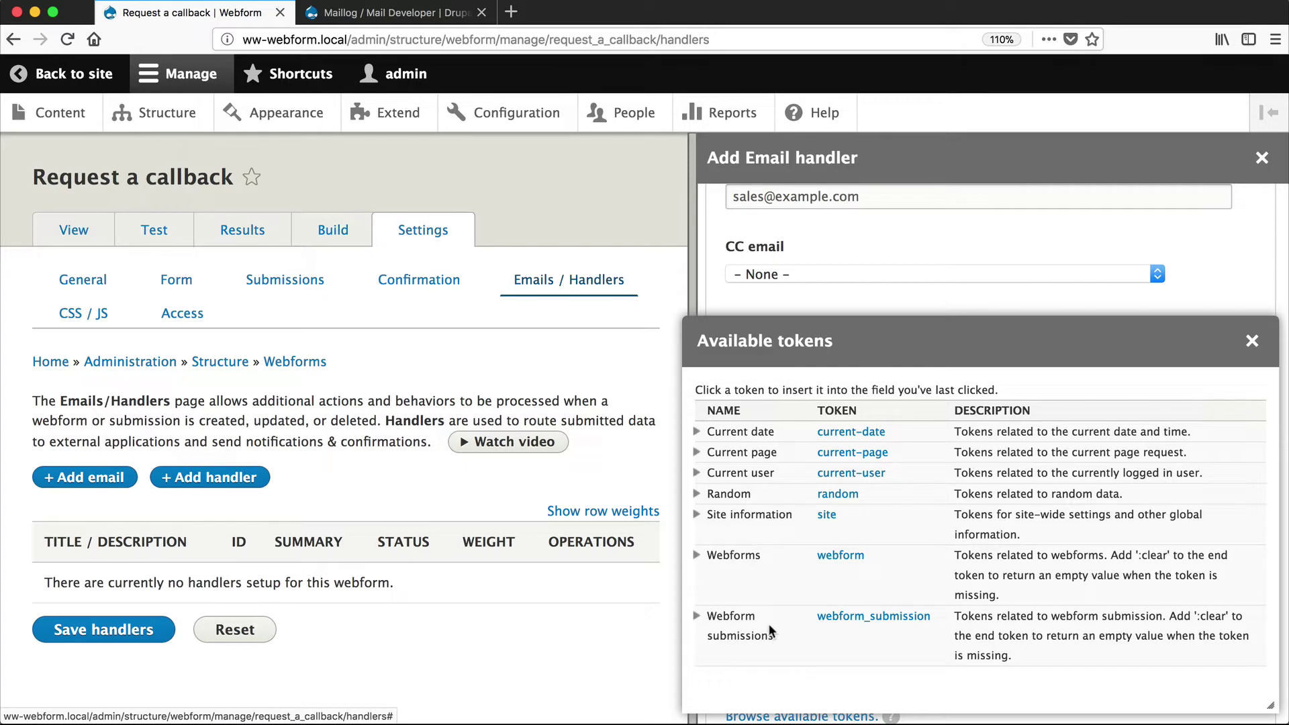
{"action": "left_click", "coordinate": [697, 616]}
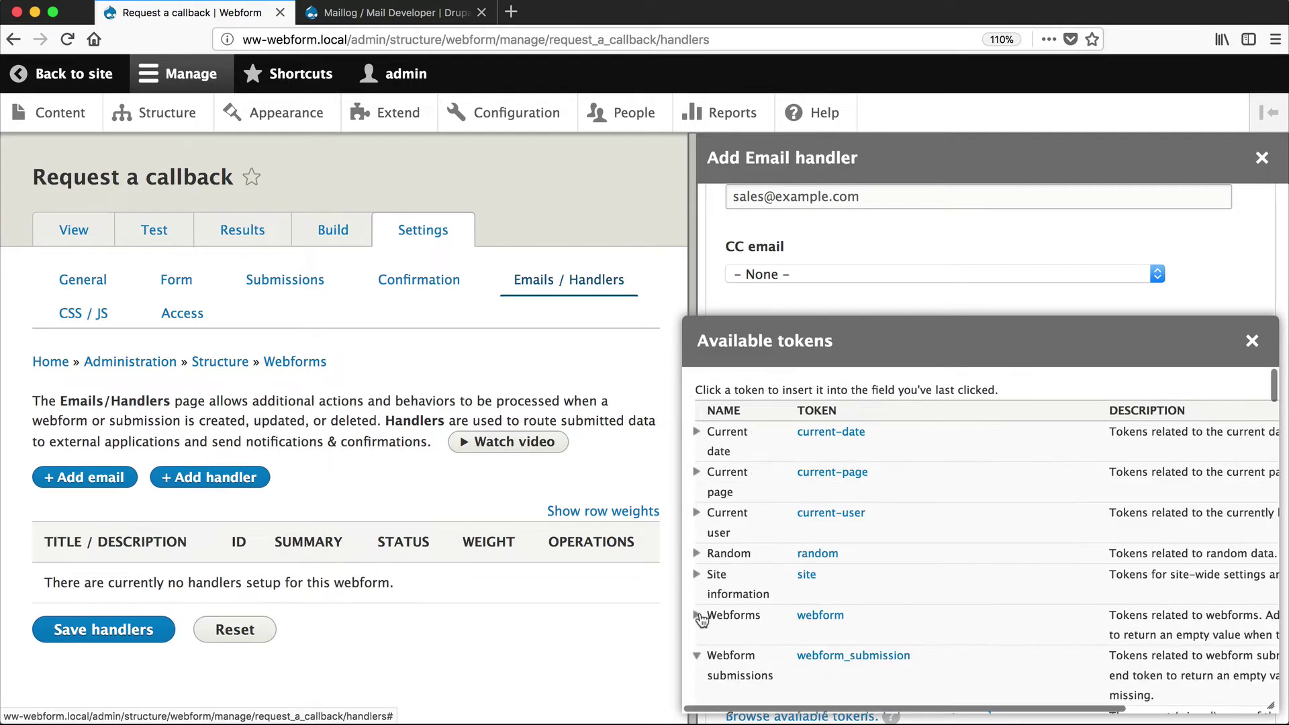
{"action": "scroll", "coordinate": [701, 619], "scroll_direction": "down", "scroll_amount": 10}
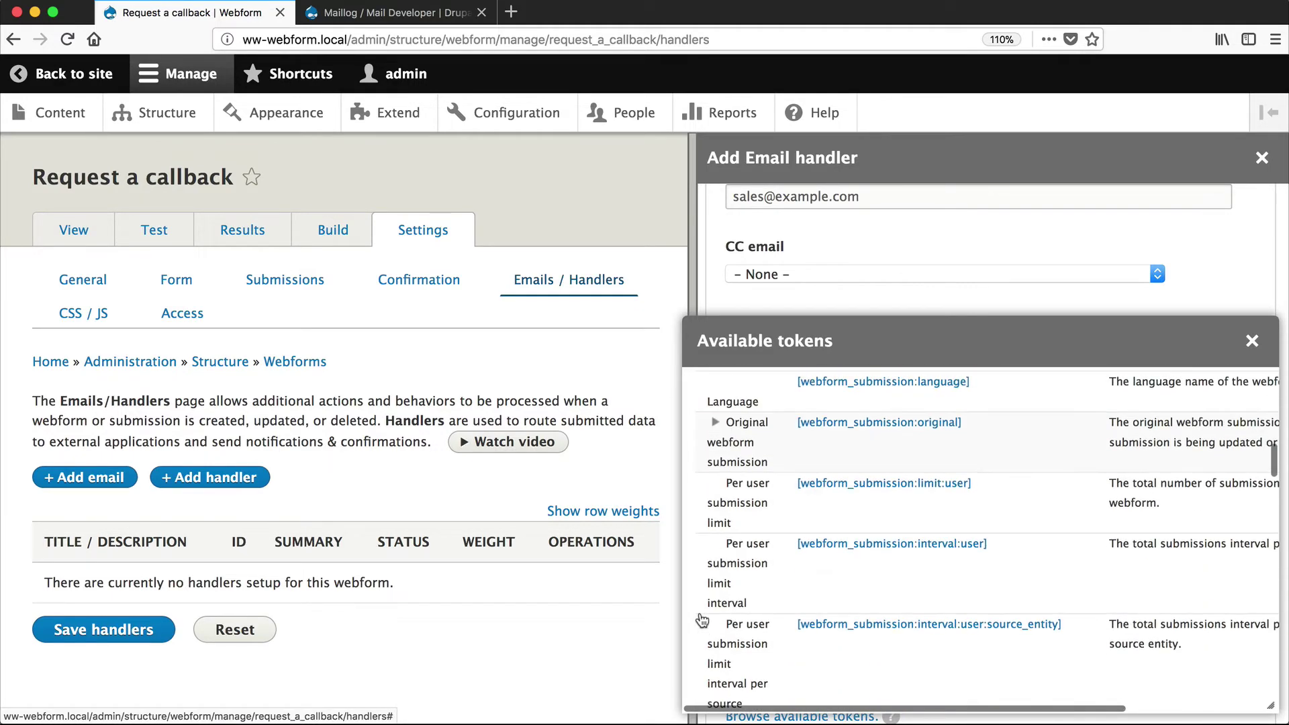
{"action": "scroll", "coordinate": [702, 619], "scroll_direction": "down", "scroll_amount": 10}
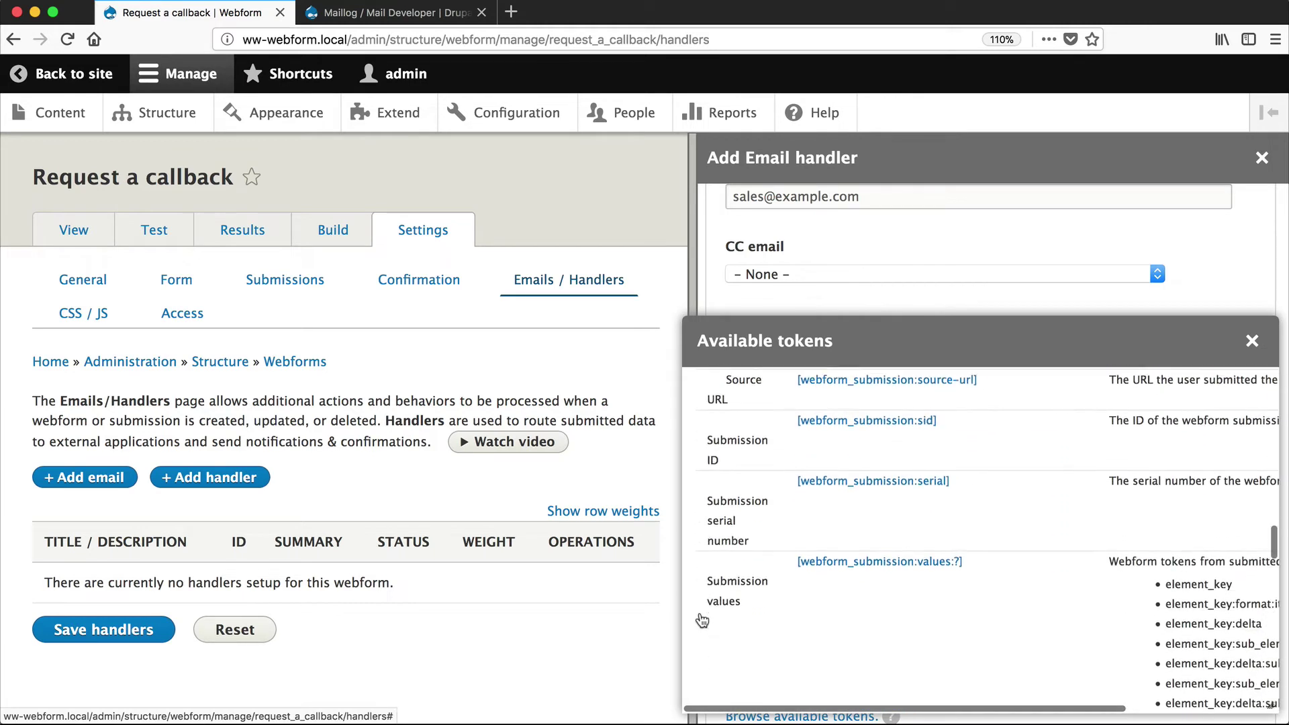
{"action": "scroll", "coordinate": [701, 619], "scroll_direction": "down", "scroll_amount": 1}
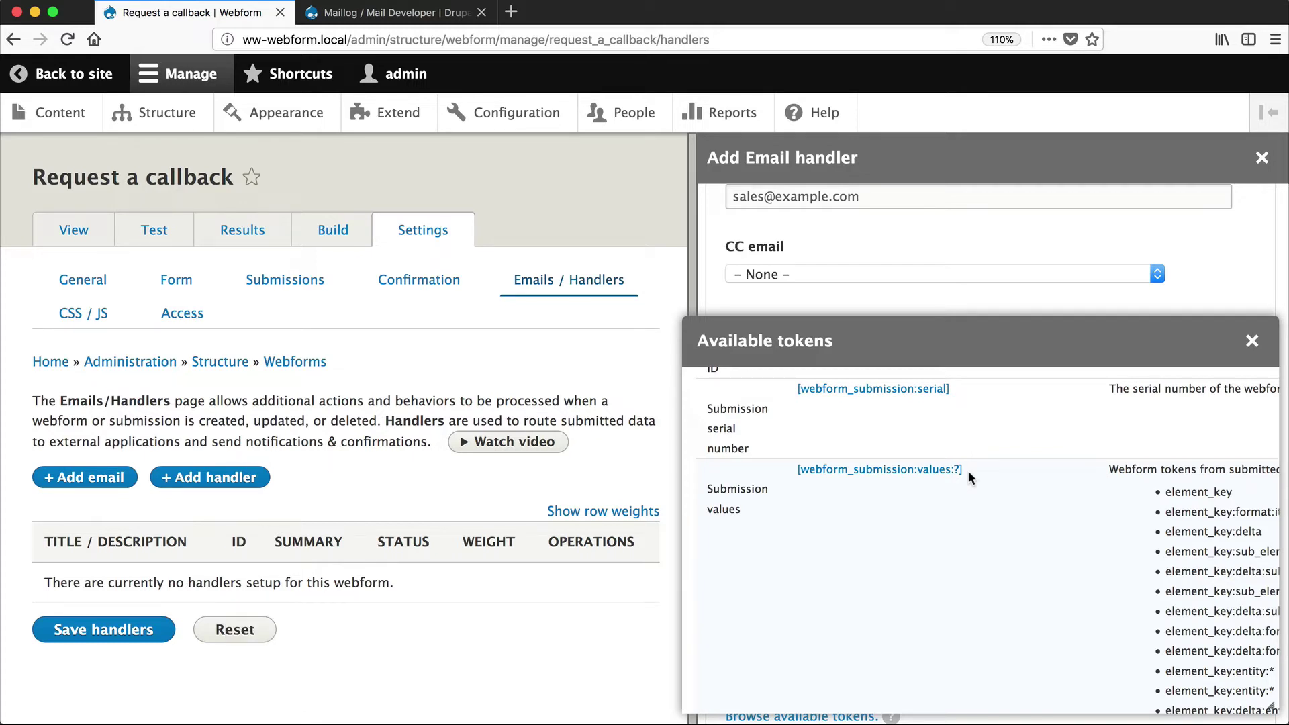
{"action": "left_click_drag", "start_coordinate": [968, 472], "coordinate": [796, 468]}
{"action": "key", "text": "super+c"}
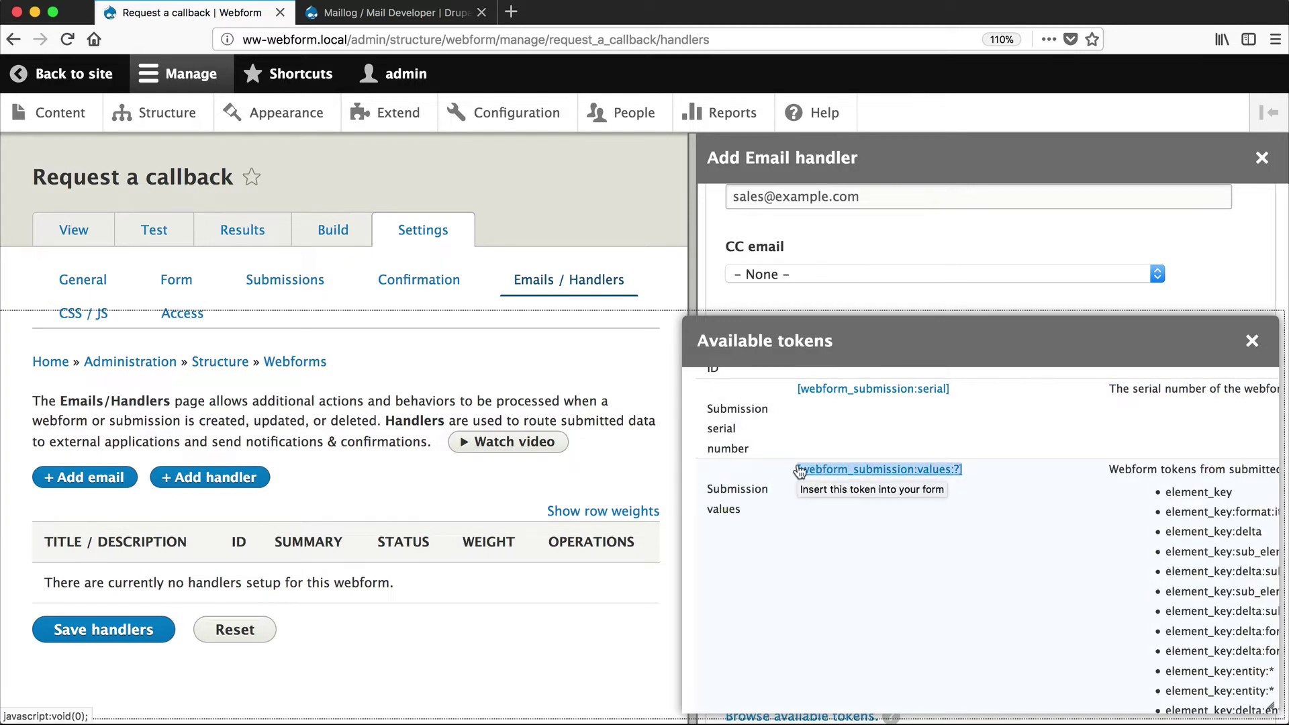
{"action": "left_click", "coordinate": [1251, 340]}
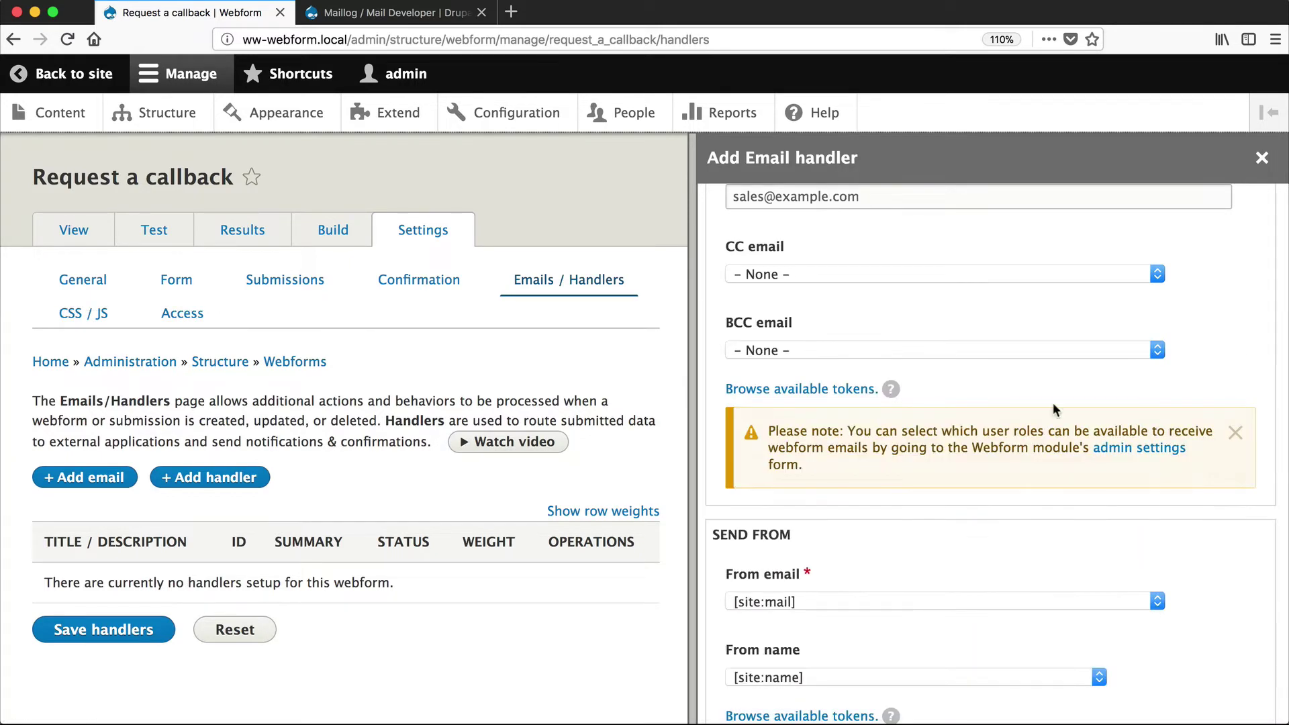
Set the message subject to a custom subject reading "RAC from [webform_submission:values:first_name]"
{"action": "scroll", "coordinate": [882, 444], "scroll_direction": "down", "scroll_amount": 10}
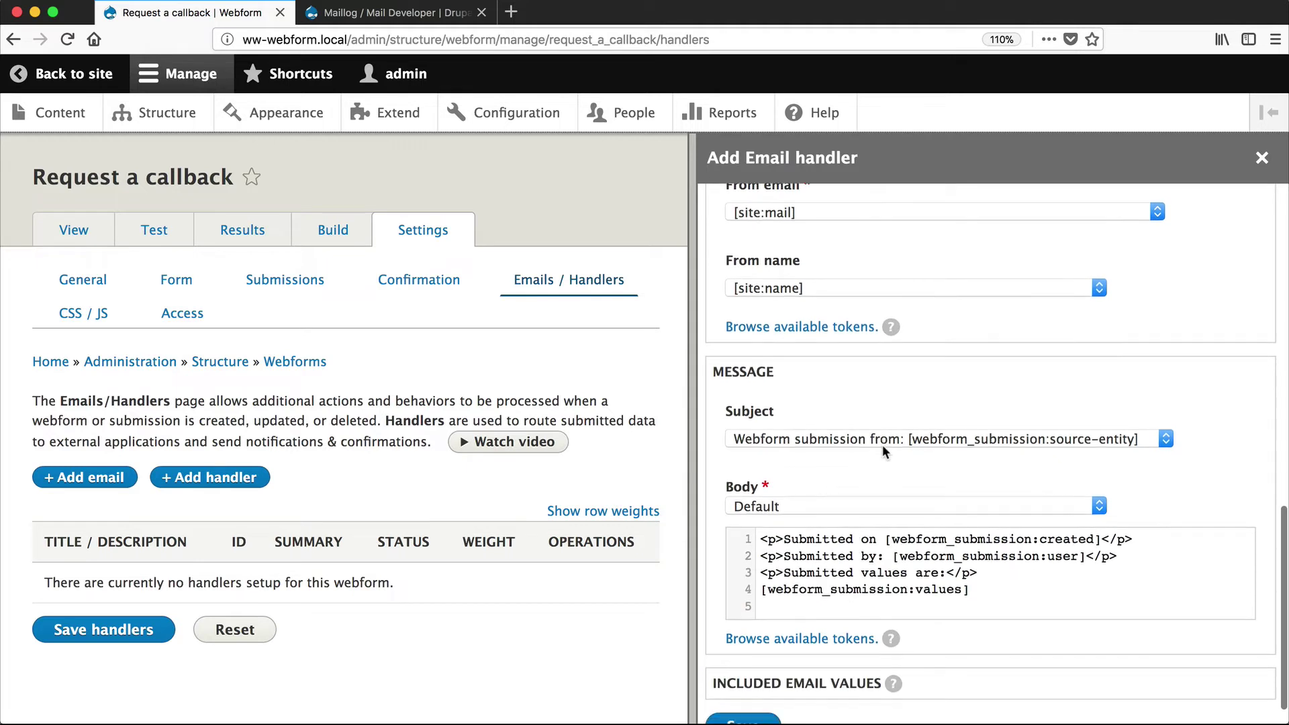
{"action": "left_click", "coordinate": [851, 420]}
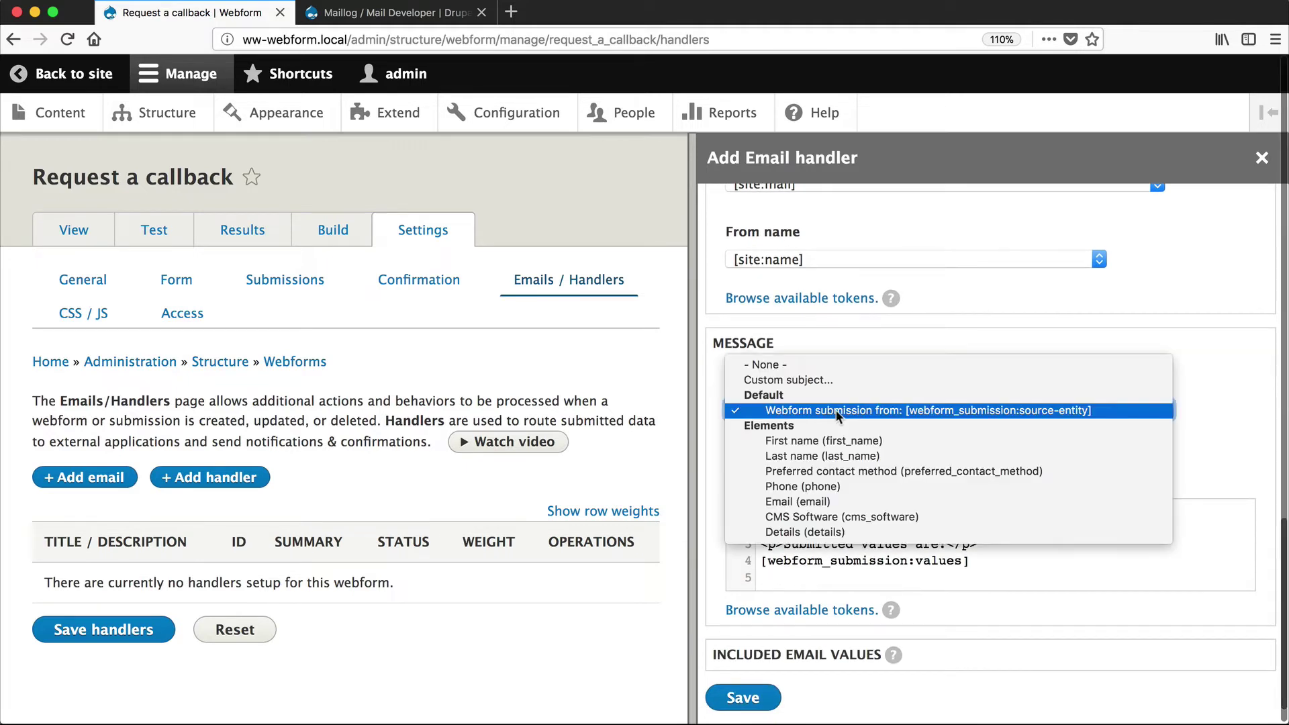
{"action": "left_click", "coordinate": [812, 378]}
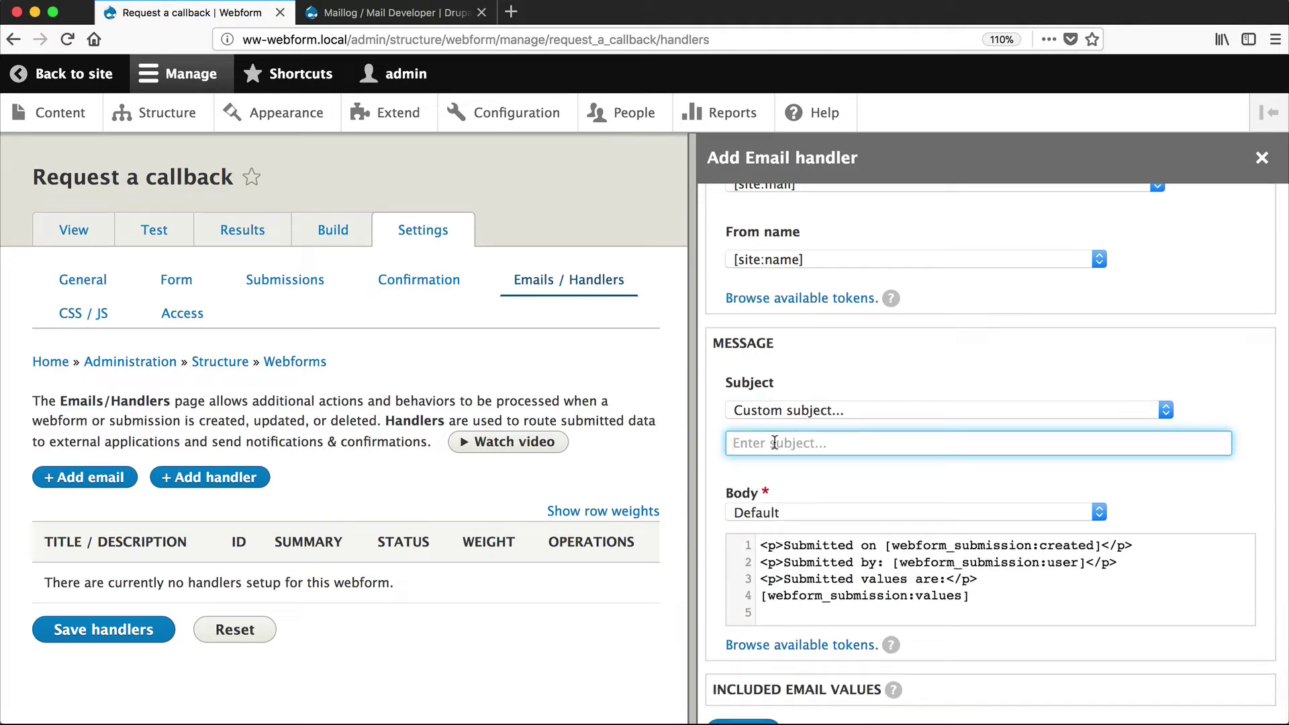
{"action": "type", "text": "RAC from"}
{"action": "key", "text": "super+v"}
{"action": "key", "text": "shift+Left"}
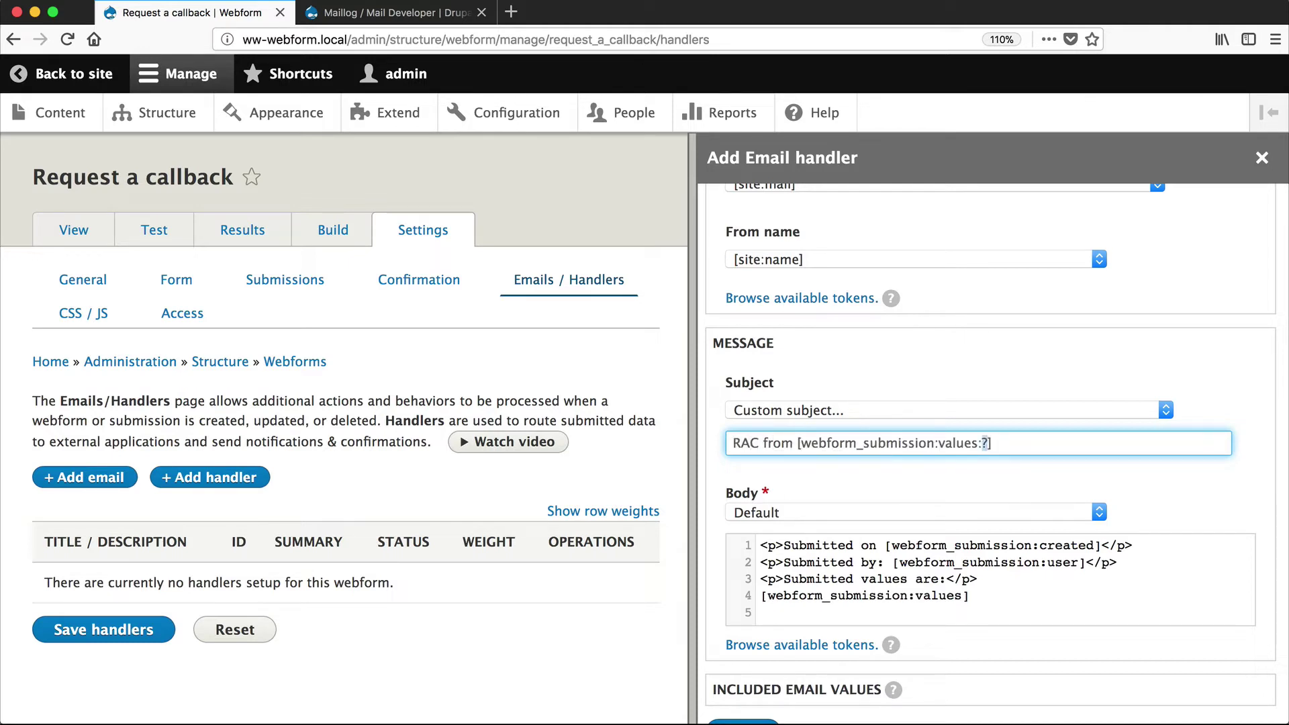
{"action": "type", "text": "first_name"}
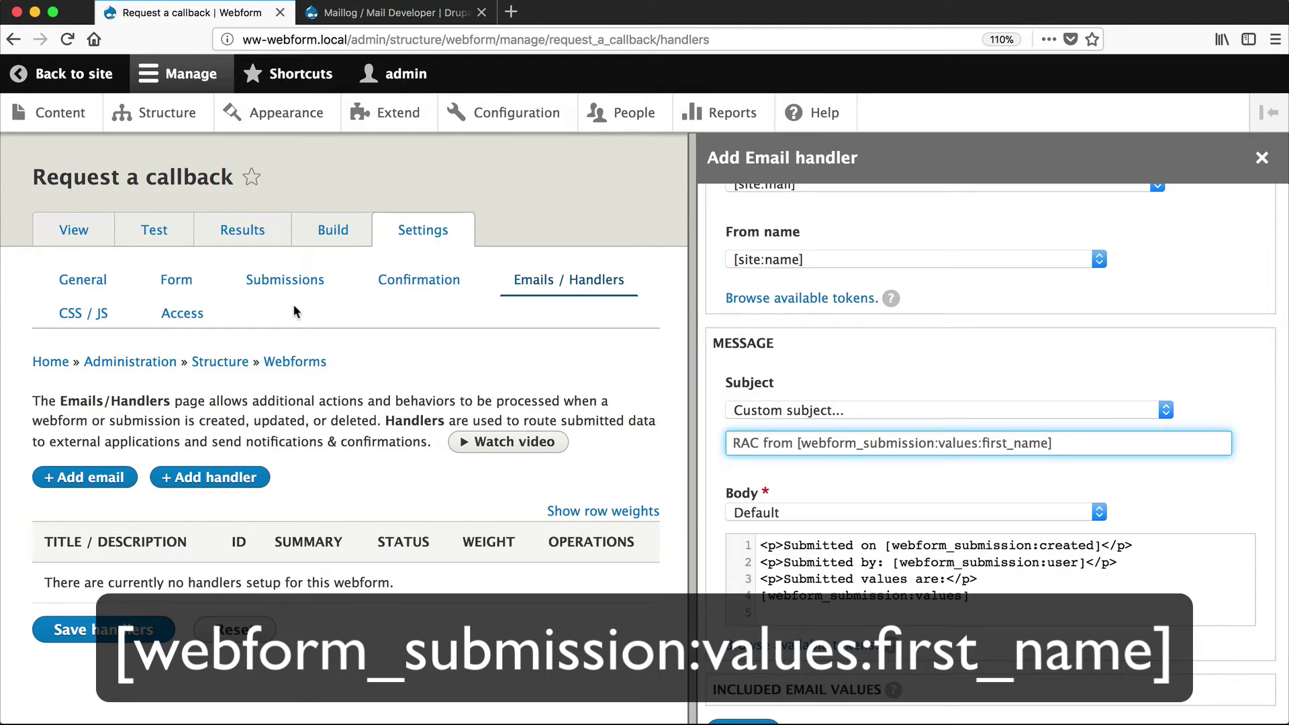
Check the element keys on the webform's Build page in a separate browser tab, and close that tab
{"action": "left_click", "coordinate": [334, 236], "text": "super"}
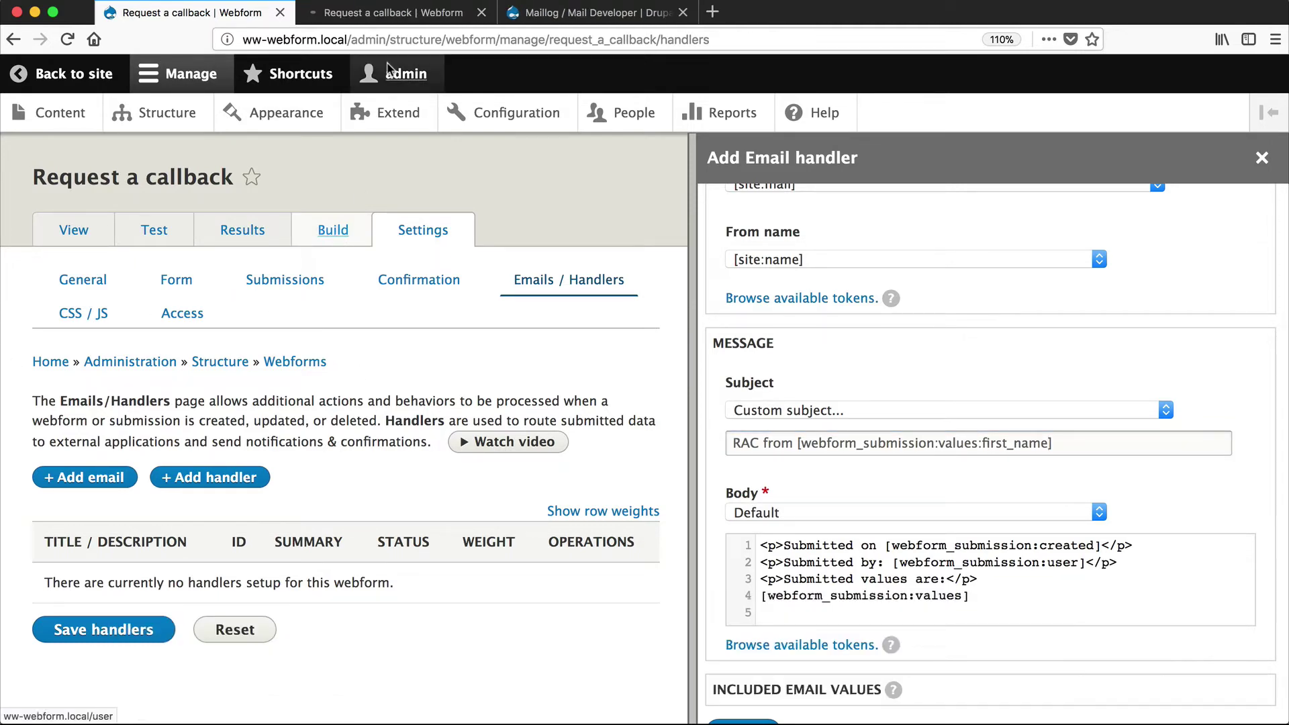
{"action": "key", "text": "ctrl+Tab"}
{"action": "scroll", "coordinate": [374, 272], "scroll_direction": "down", "scroll_amount": 5}
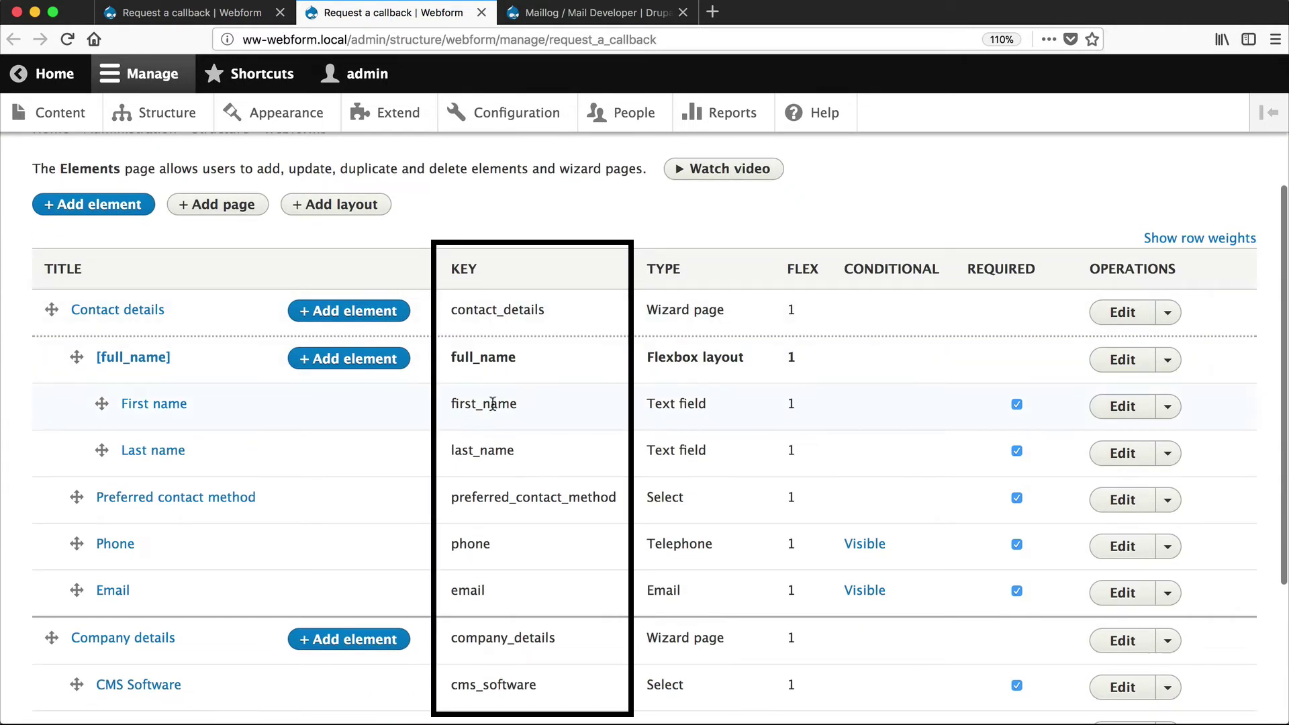
{"action": "left_click", "coordinate": [481, 12]}
Append the last name token [webform_submission:values:last_name] to the end of the custom subject
{"action": "left_click", "coordinate": [1065, 451]}
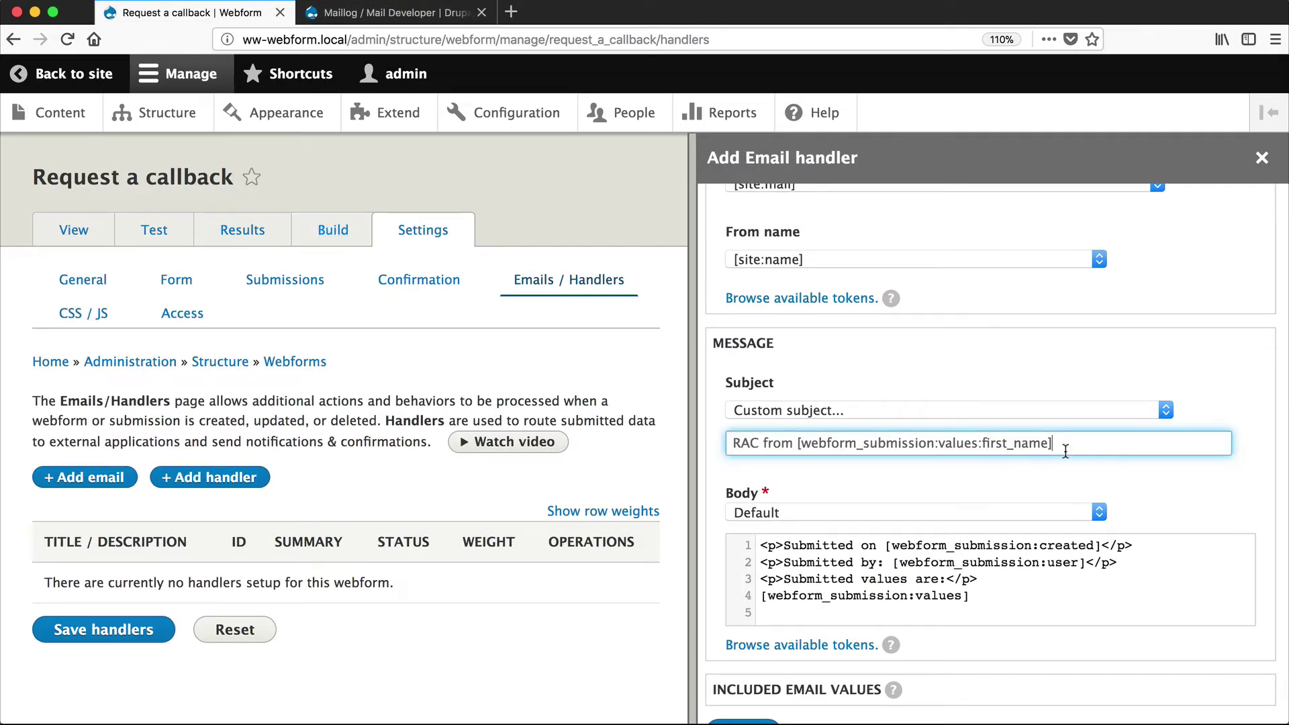
{"action": "type", "text": "[webform_submission:values:first_name]"}
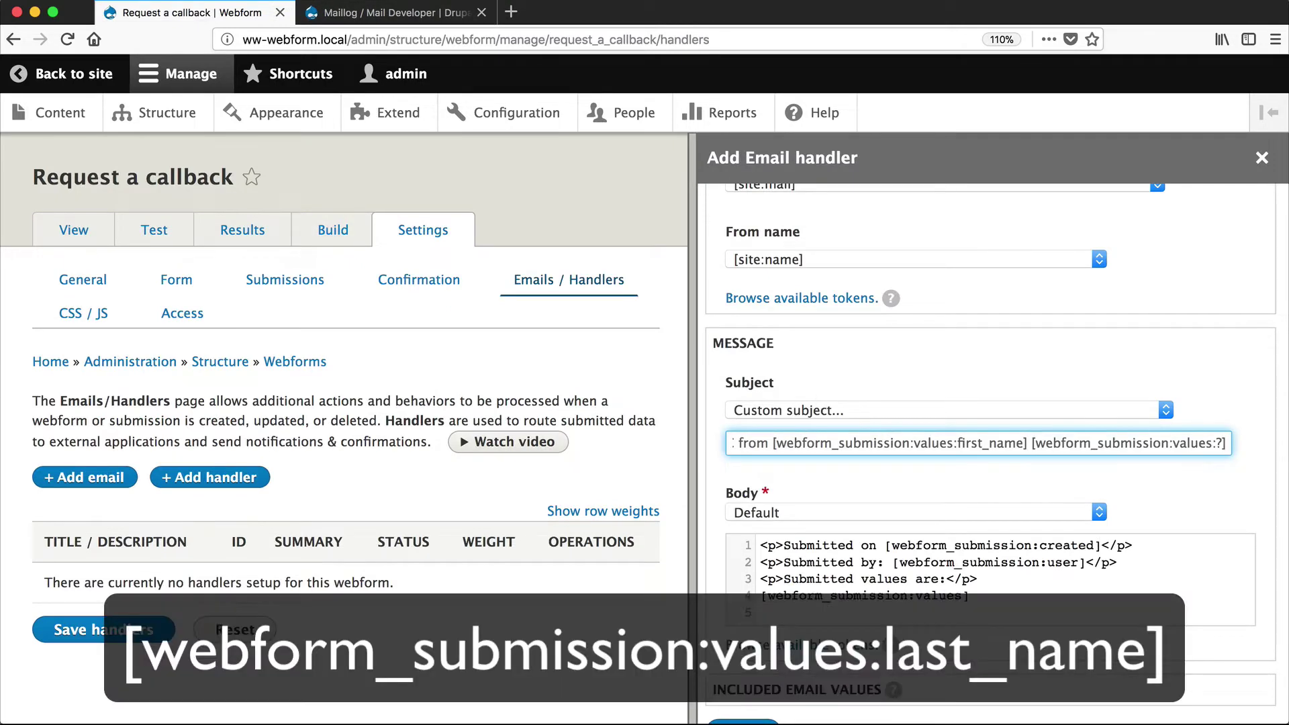
{"action": "key", "text": "BackSpace"}
{"action": "key", "text": "BackSpace"}
{"action": "key", "text": "BackSpace"}
{"action": "key", "text": "BackSpace"}
{"action": "key", "text": "BackSpace"}
{"action": "key", "text": "BackSpace"}
{"action": "key", "text": "BackSpace"}
{"action": "key", "text": "BackSpace"}
{"action": "key", "text": "BackSpace"}
{"action": "key", "text": "BackSpace"}
{"action": "key", "text": "BackSpace"}
{"action": "type", "text": "last"}
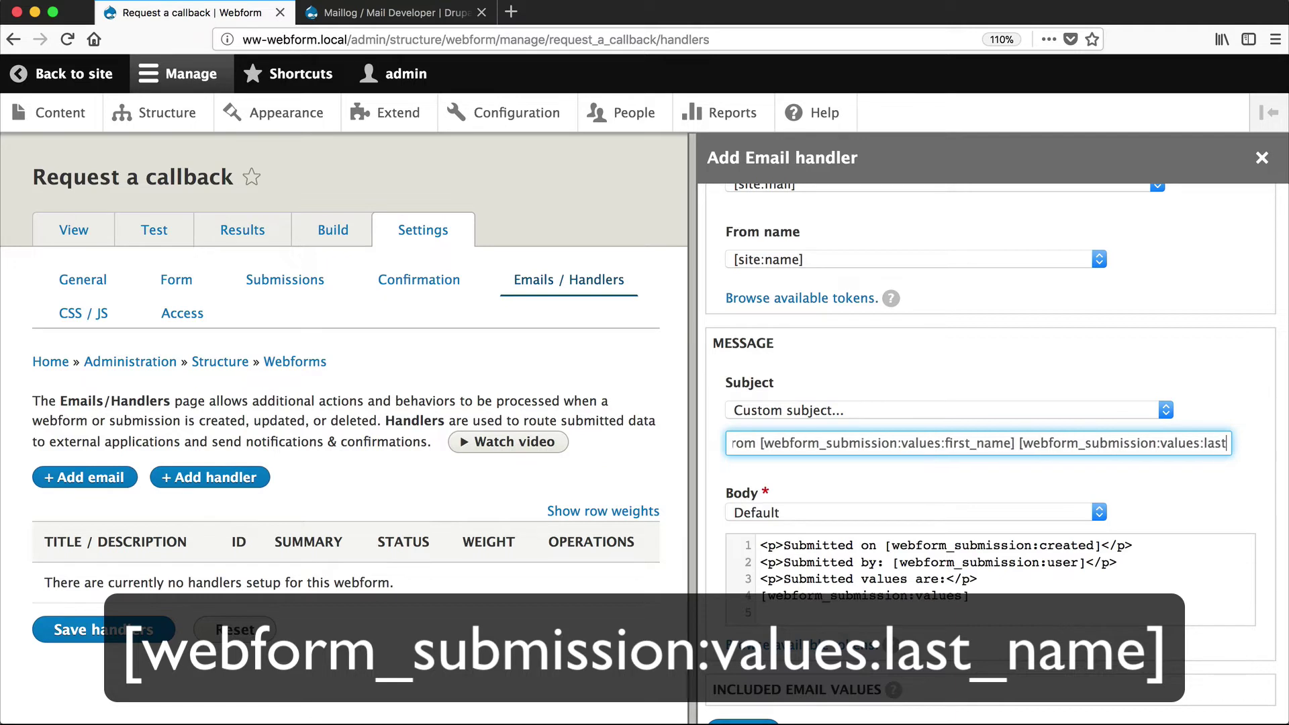
{"action": "type", "text": "_name]"}
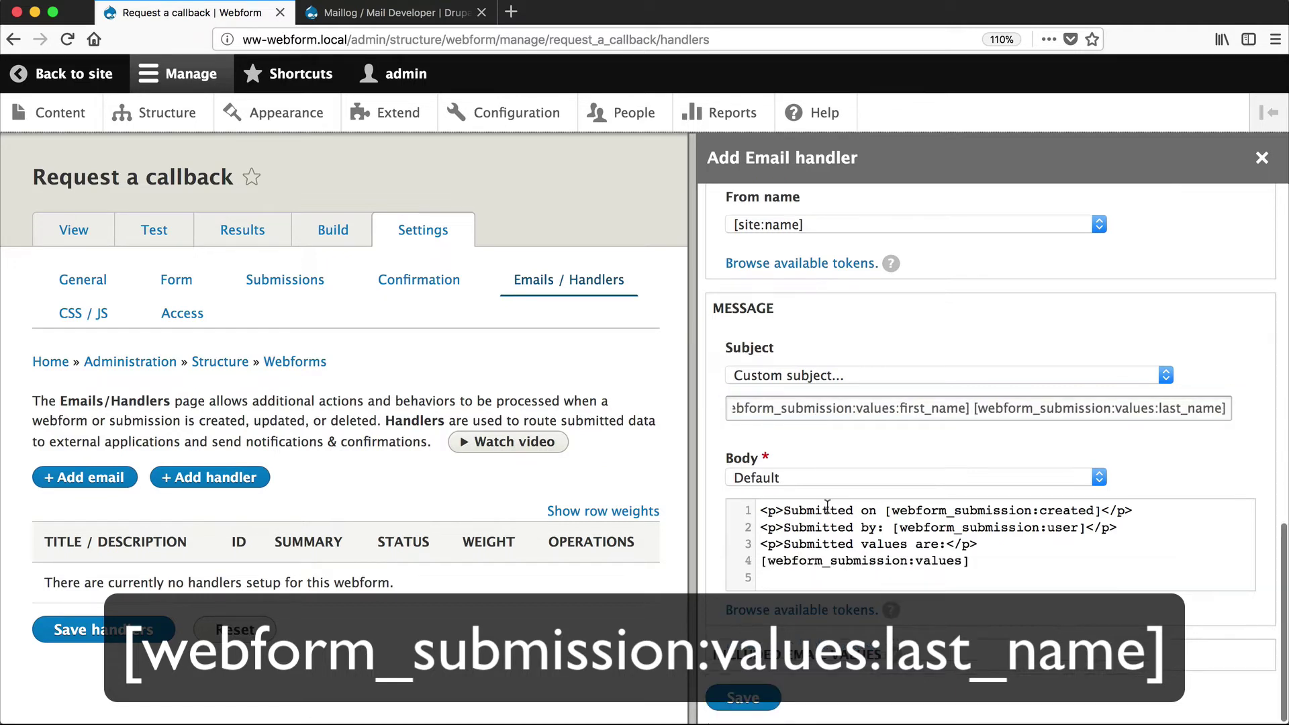
Copy the entire default body template of the email message
{"action": "scroll", "coordinate": [1268, 483], "scroll_direction": "down", "scroll_amount": 1}
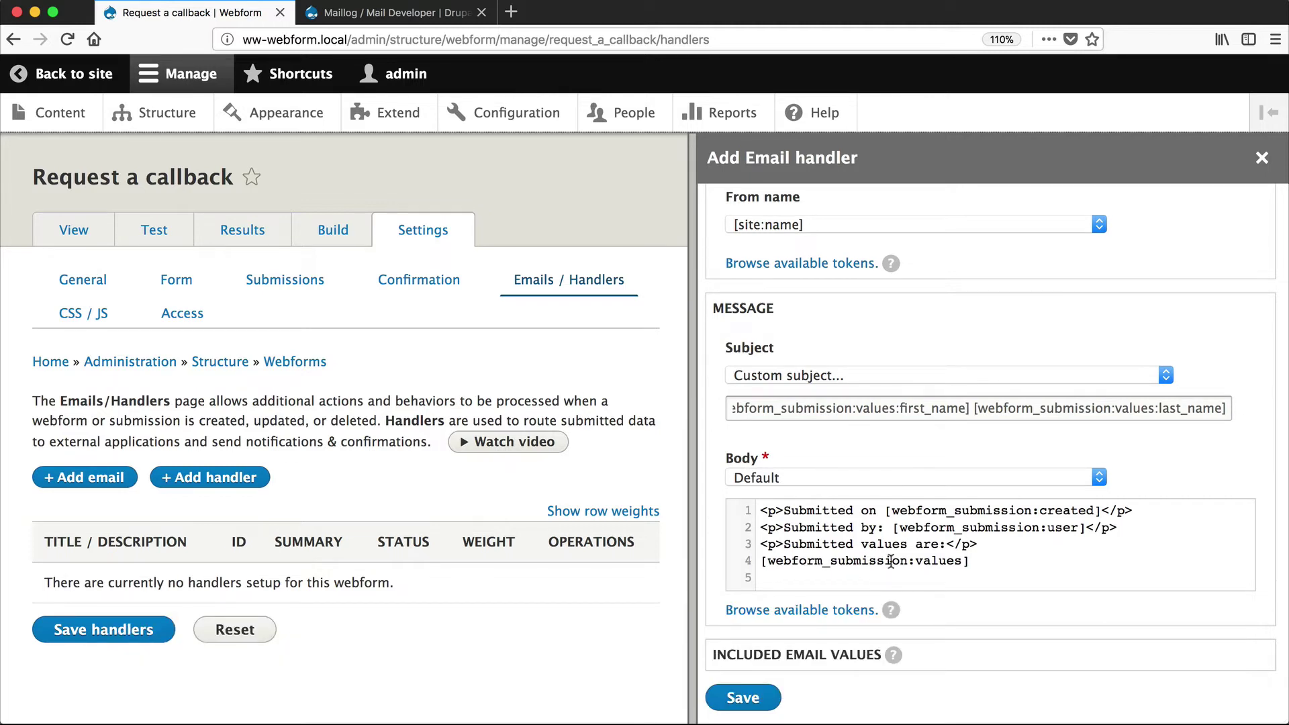
{"action": "key", "text": "super+a"}
{"action": "key", "text": "ctrl+c"}
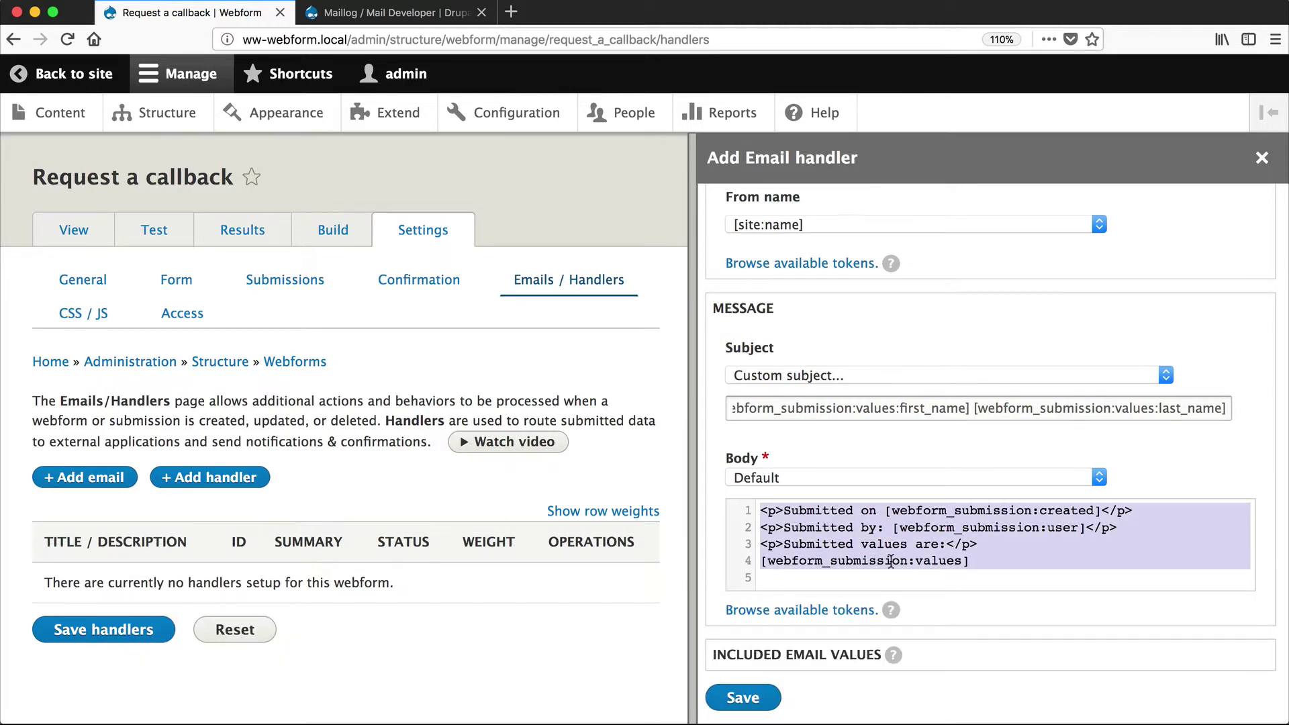
{"action": "left_click", "coordinate": [1044, 569]}
Switch the message body to Custom body, paste the copied template as HTML source and return to the formatted view
{"action": "left_click", "coordinate": [912, 478]}
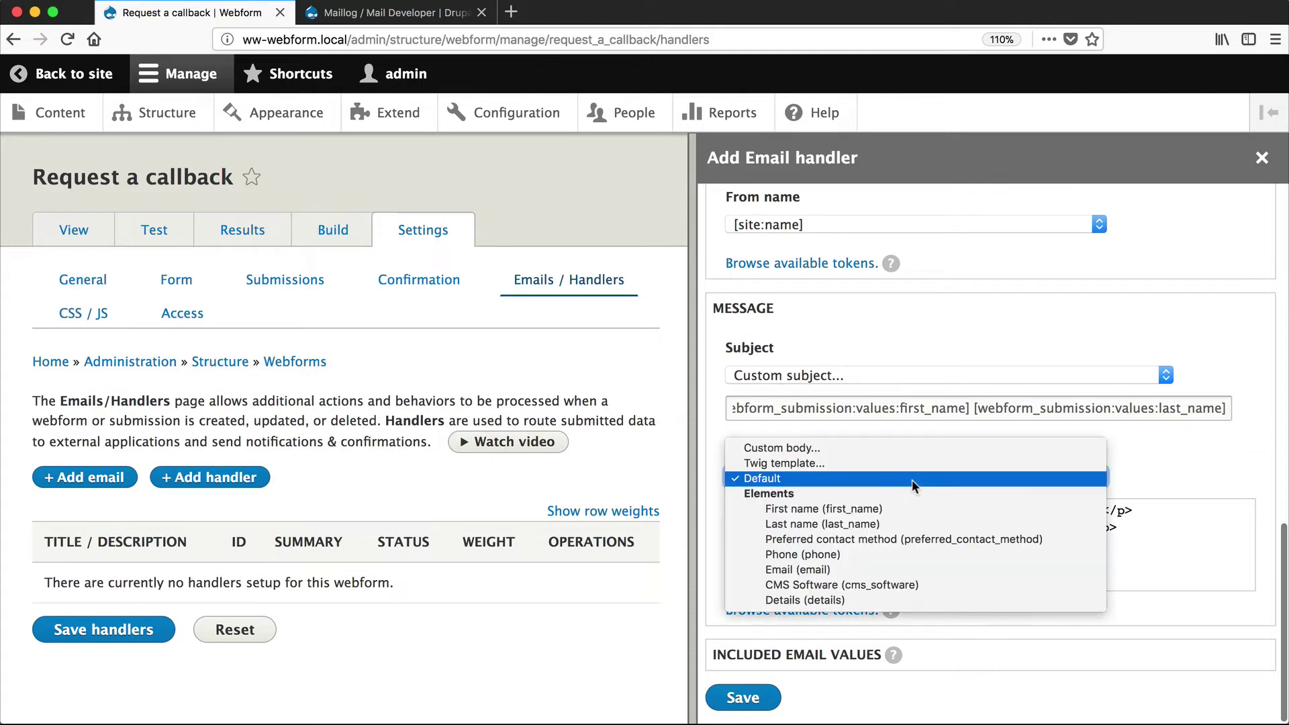
{"action": "left_click", "coordinate": [902, 446]}
{"action": "scroll", "coordinate": [805, 517], "scroll_direction": "down", "scroll_amount": 2}
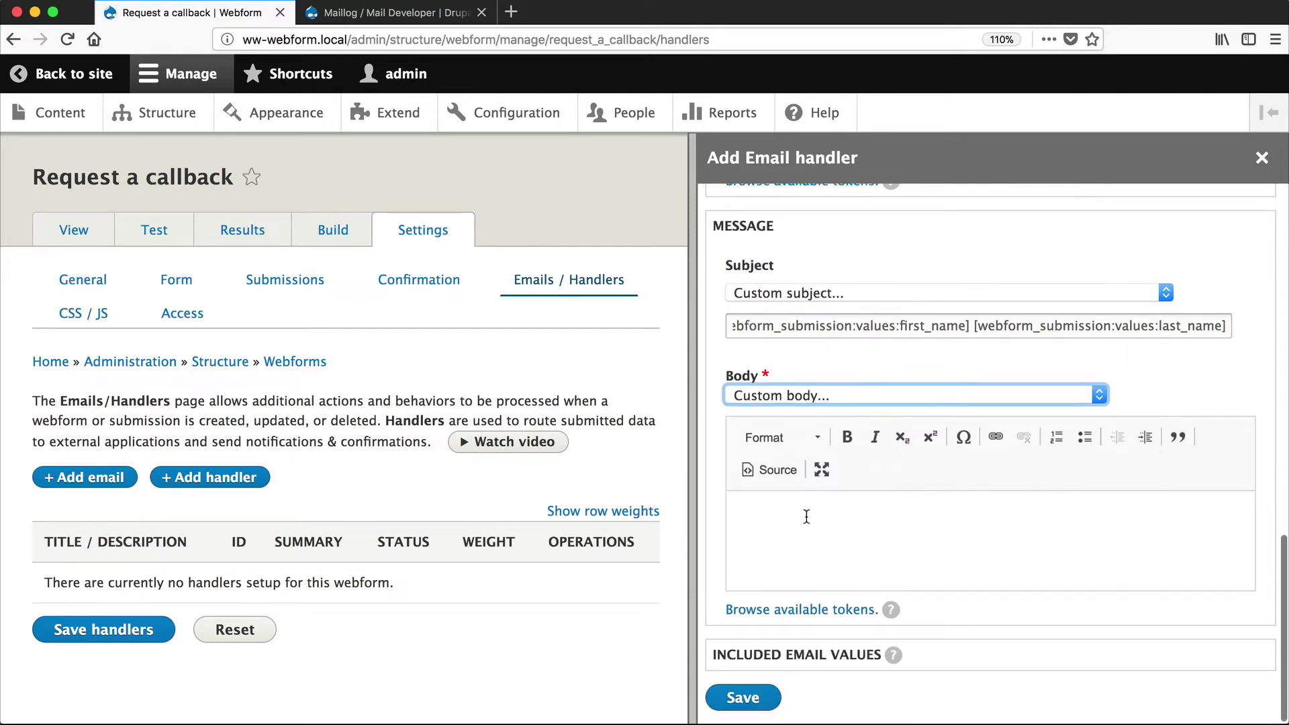
{"action": "left_click", "coordinate": [771, 485]}
{"action": "left_click", "coordinate": [767, 527]}
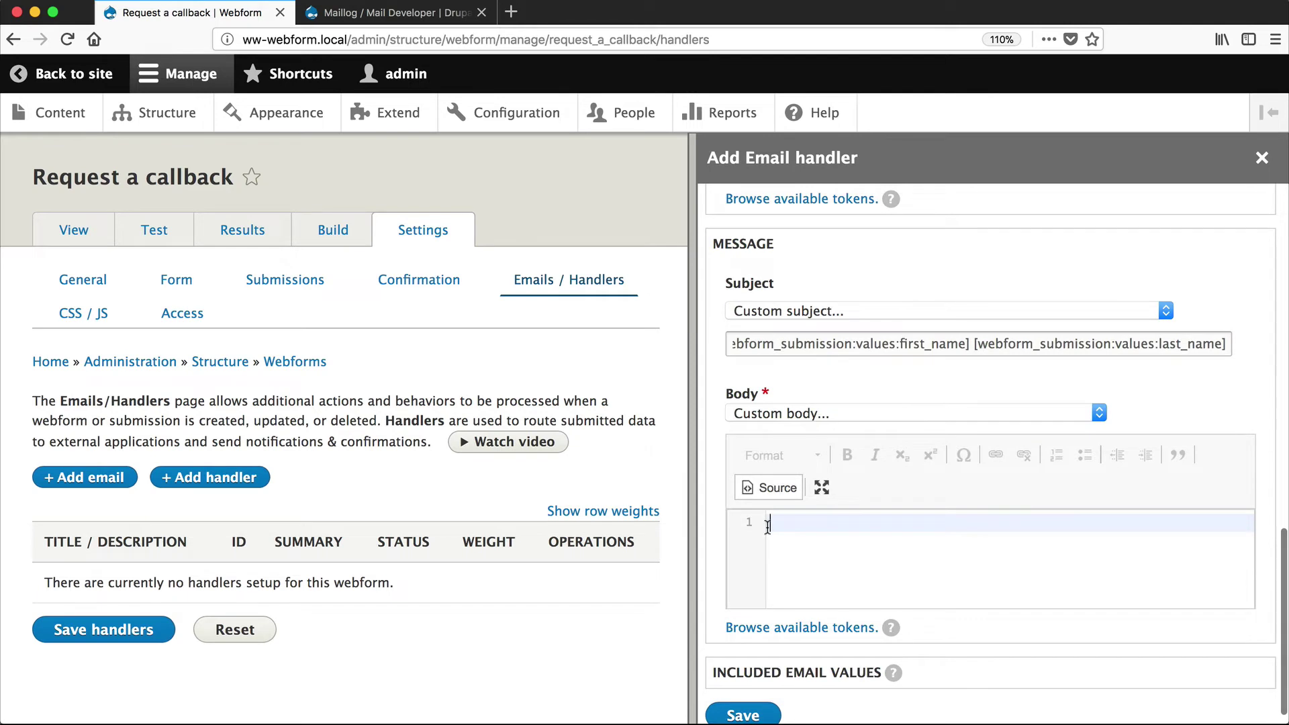
{"action": "key", "text": "ctrl+v"}
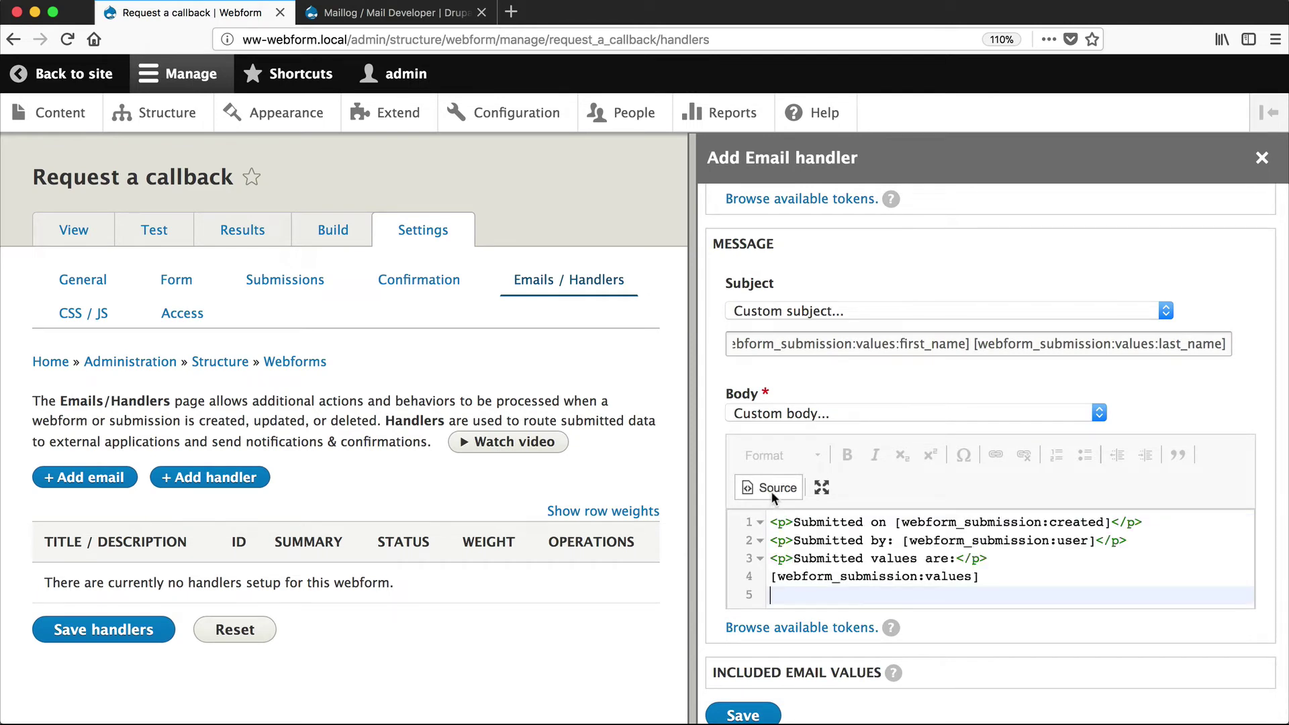
{"action": "left_click", "coordinate": [771, 490]}
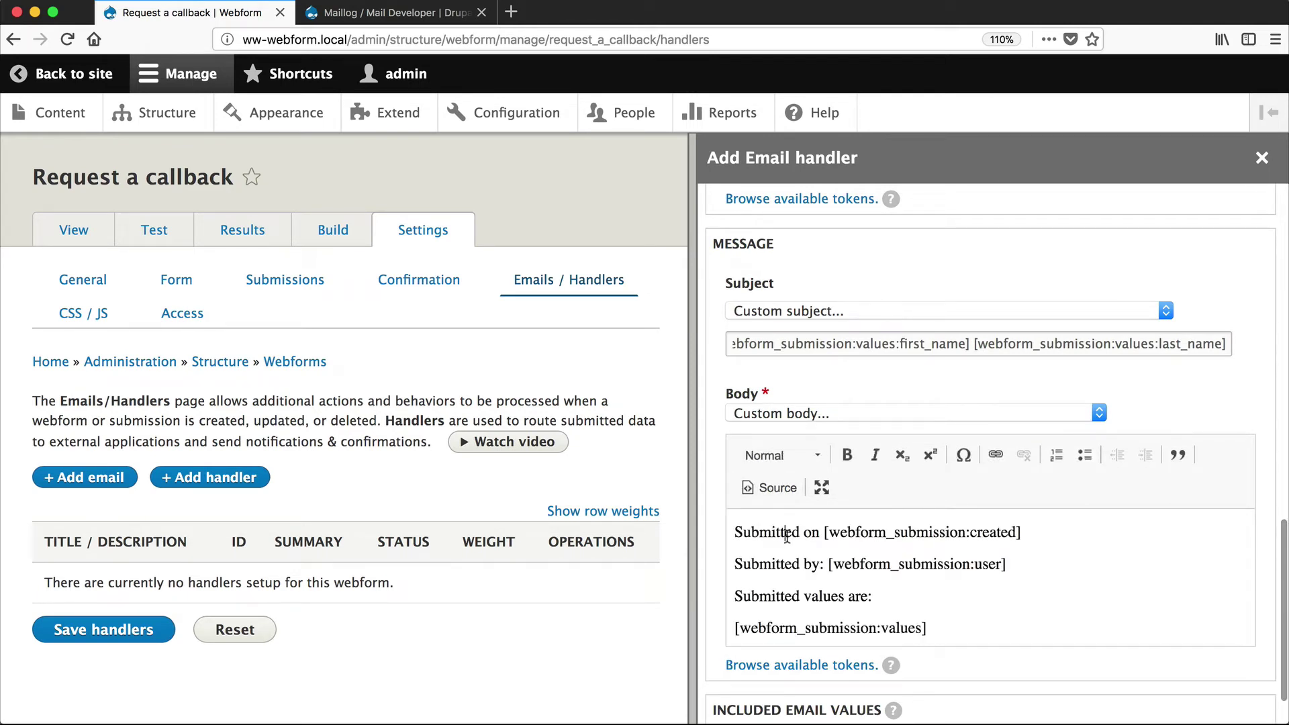
Insert the line "Please contact customer." above the "Submitted on" line in the custom body
{"action": "key", "text": "Return"}
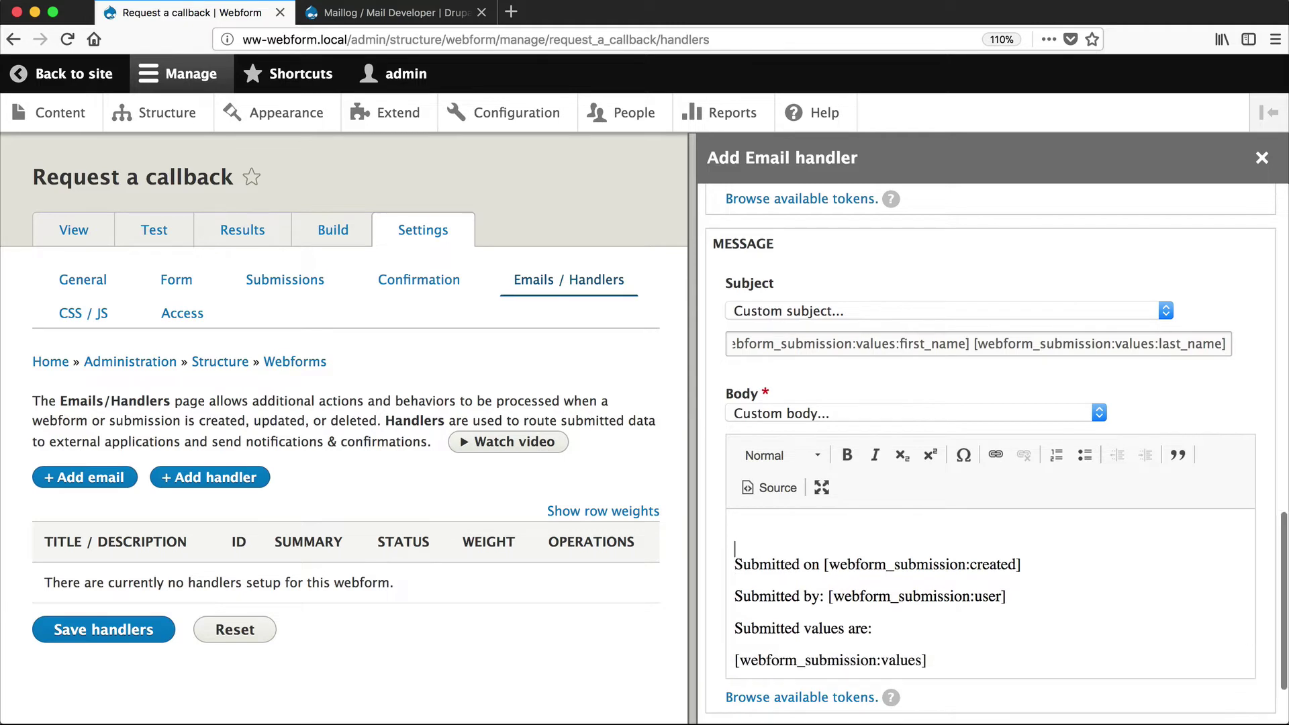
{"action": "type", "text": "Please contact"}
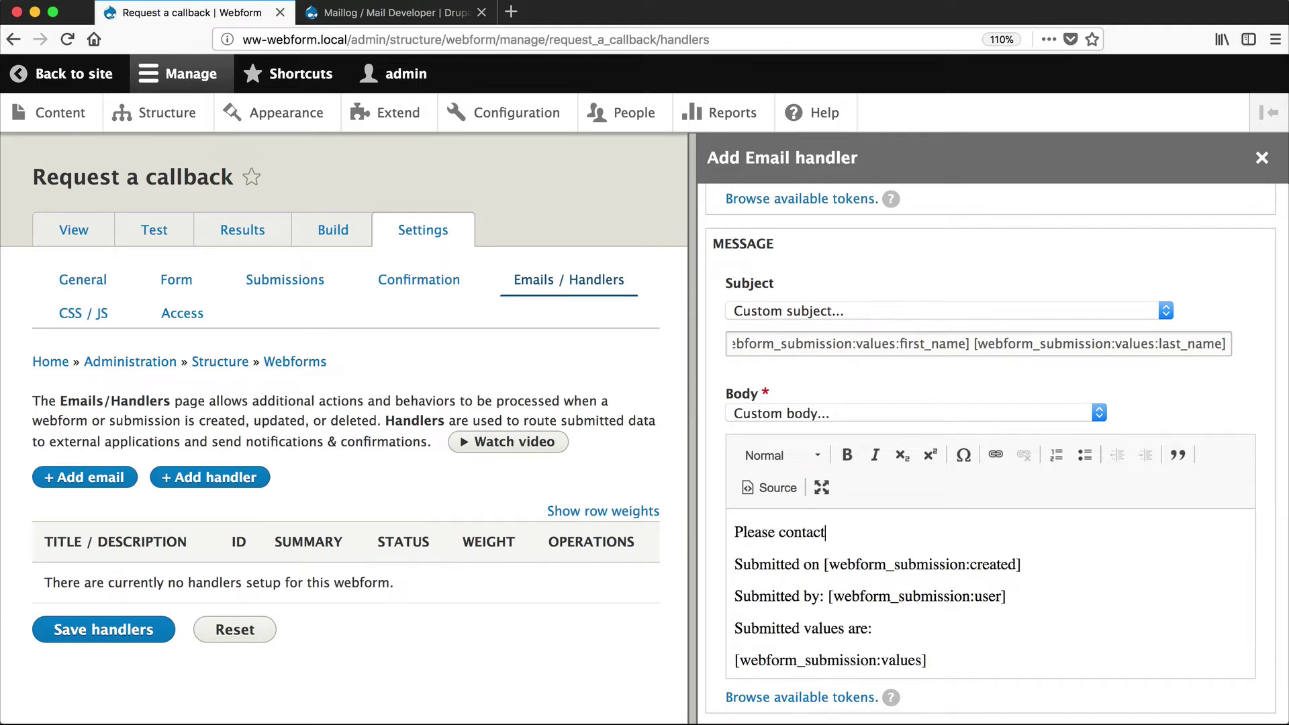
{"action": "type", "text": " customer."}
Review the elements and options under Included email values and save the email handler
{"action": "scroll", "coordinate": [968, 578], "scroll_direction": "down", "scroll_amount": 3}
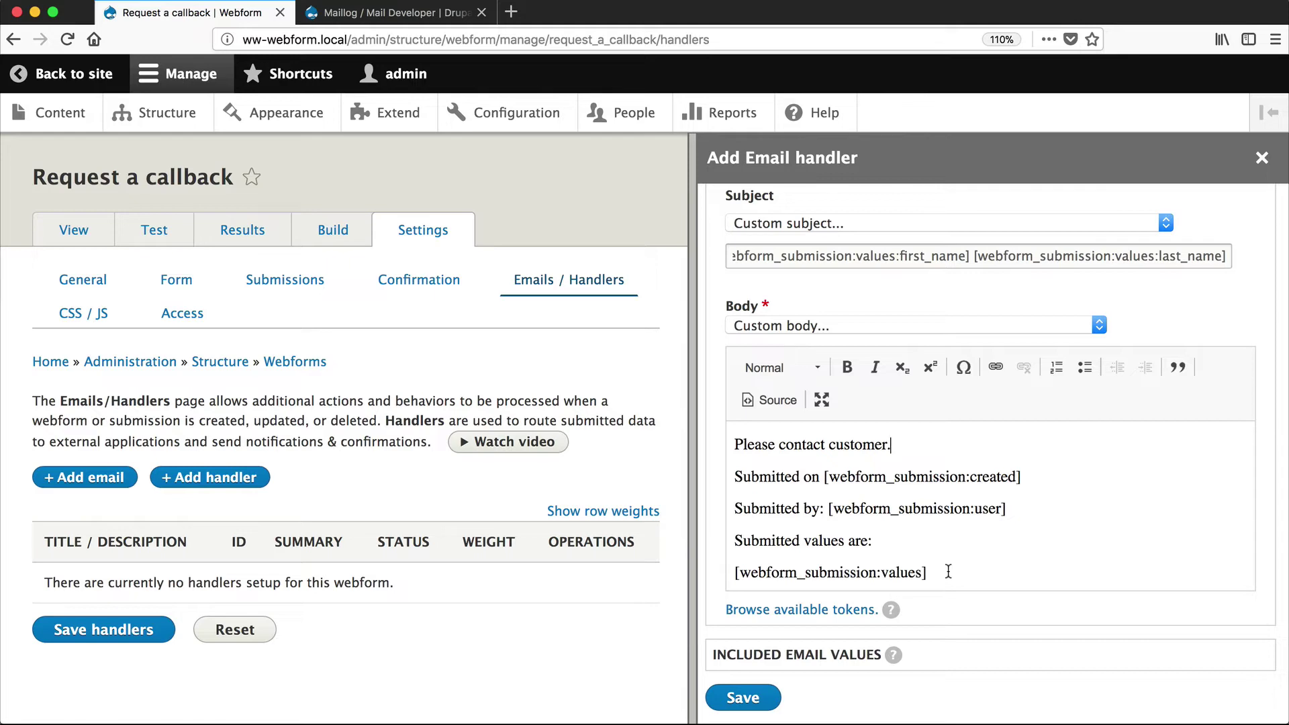
{"action": "left_click", "coordinate": [805, 661]}
{"action": "scroll", "coordinate": [804, 661], "scroll_direction": "down", "scroll_amount": 7}
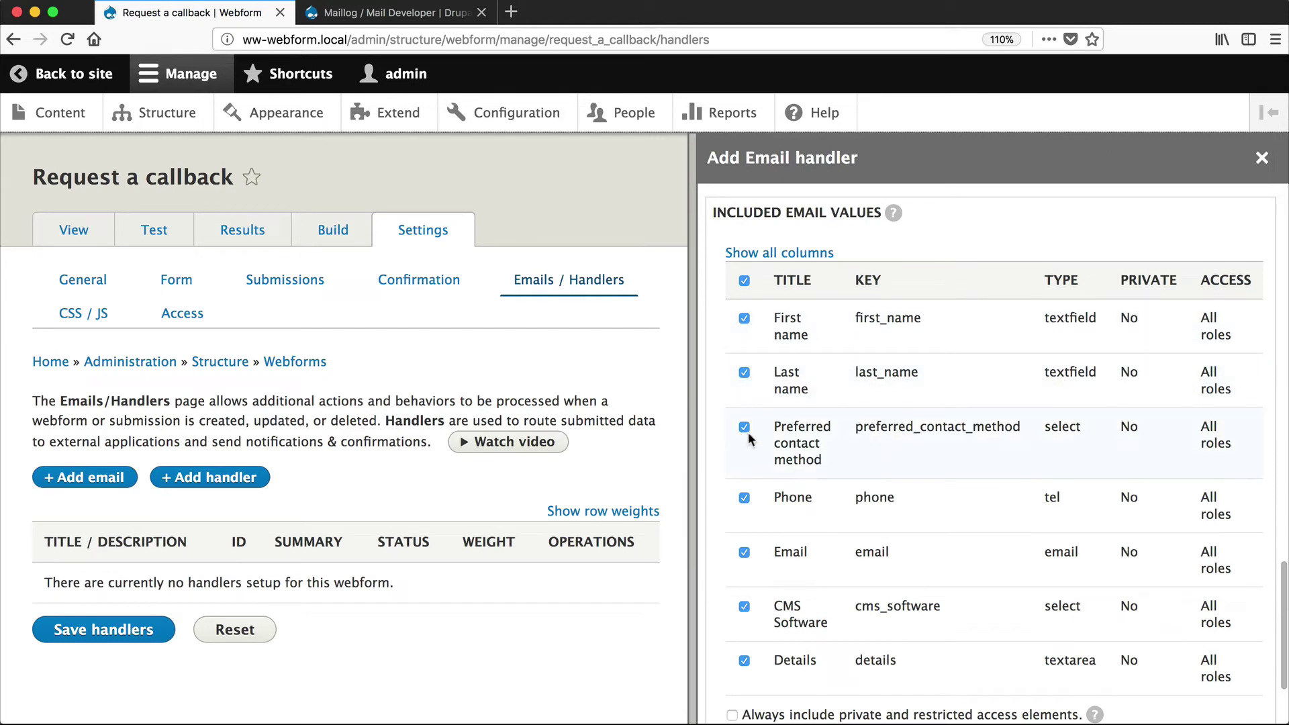
{"action": "scroll", "coordinate": [792, 453], "scroll_direction": "down", "scroll_amount": 3}
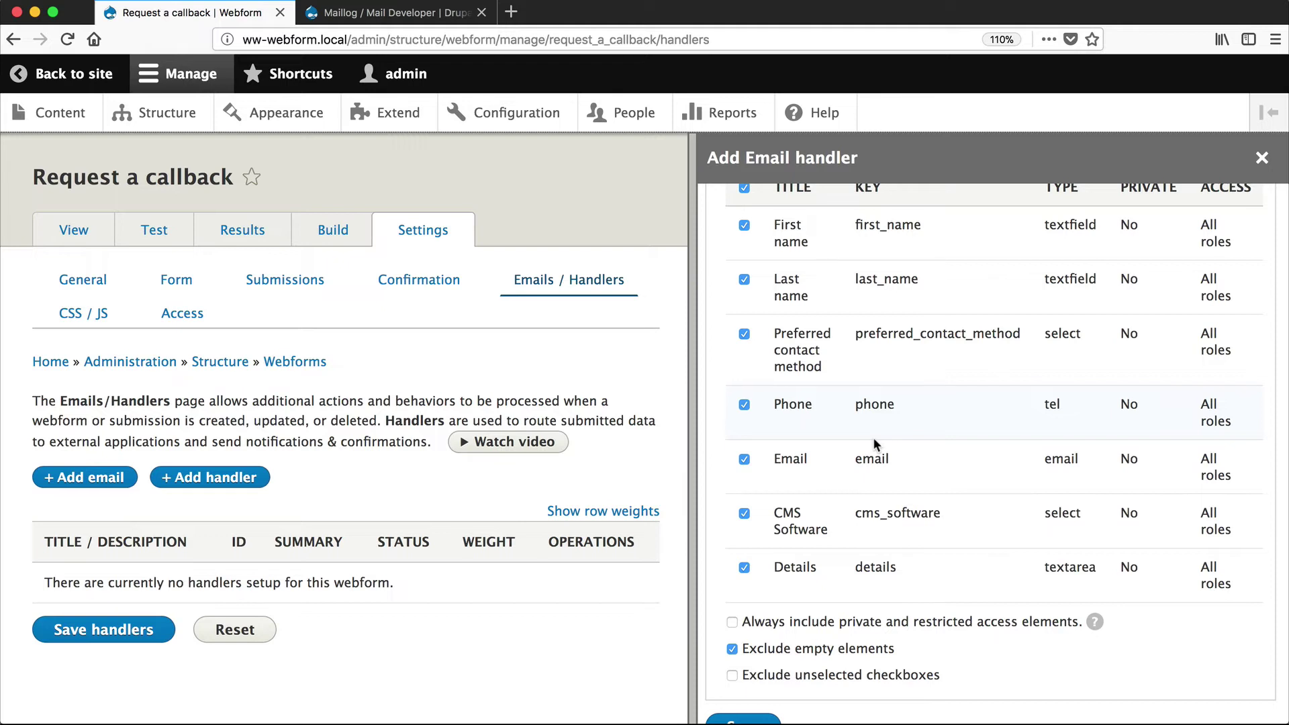
{"action": "scroll", "coordinate": [873, 437], "scroll_direction": "down", "scroll_amount": 1}
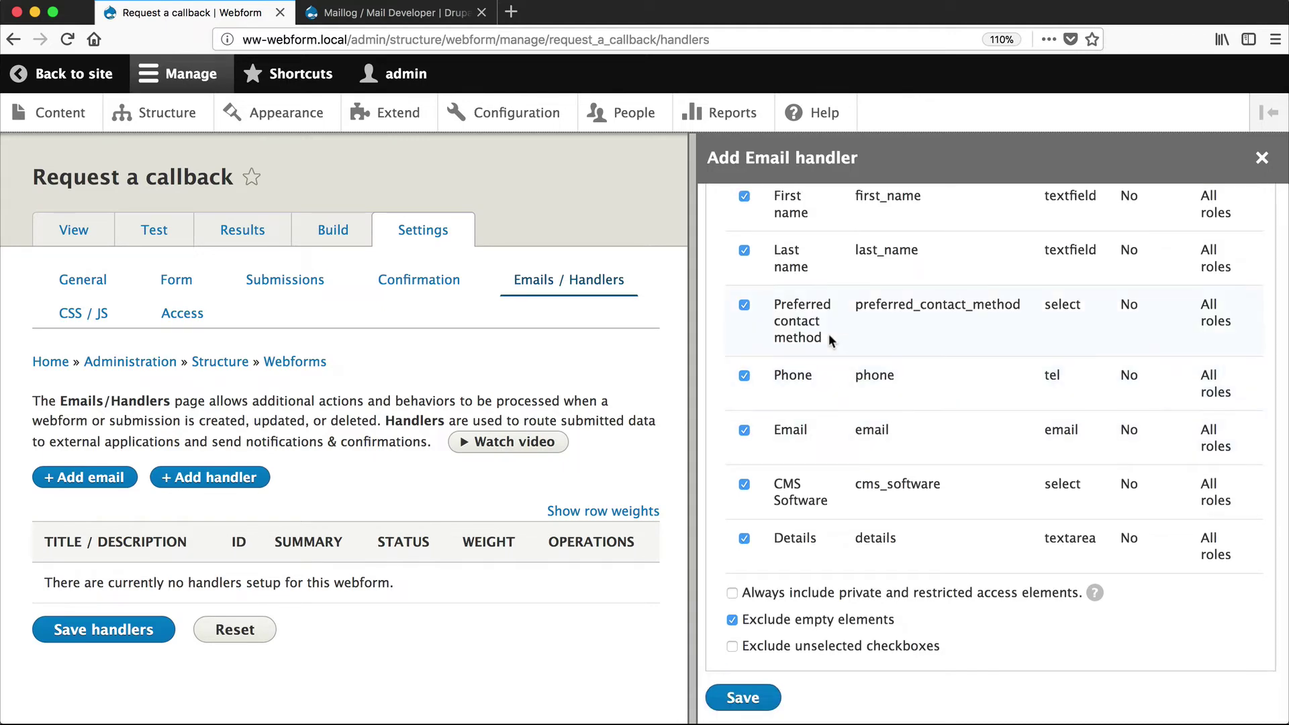
{"action": "left_click", "coordinate": [742, 697]}
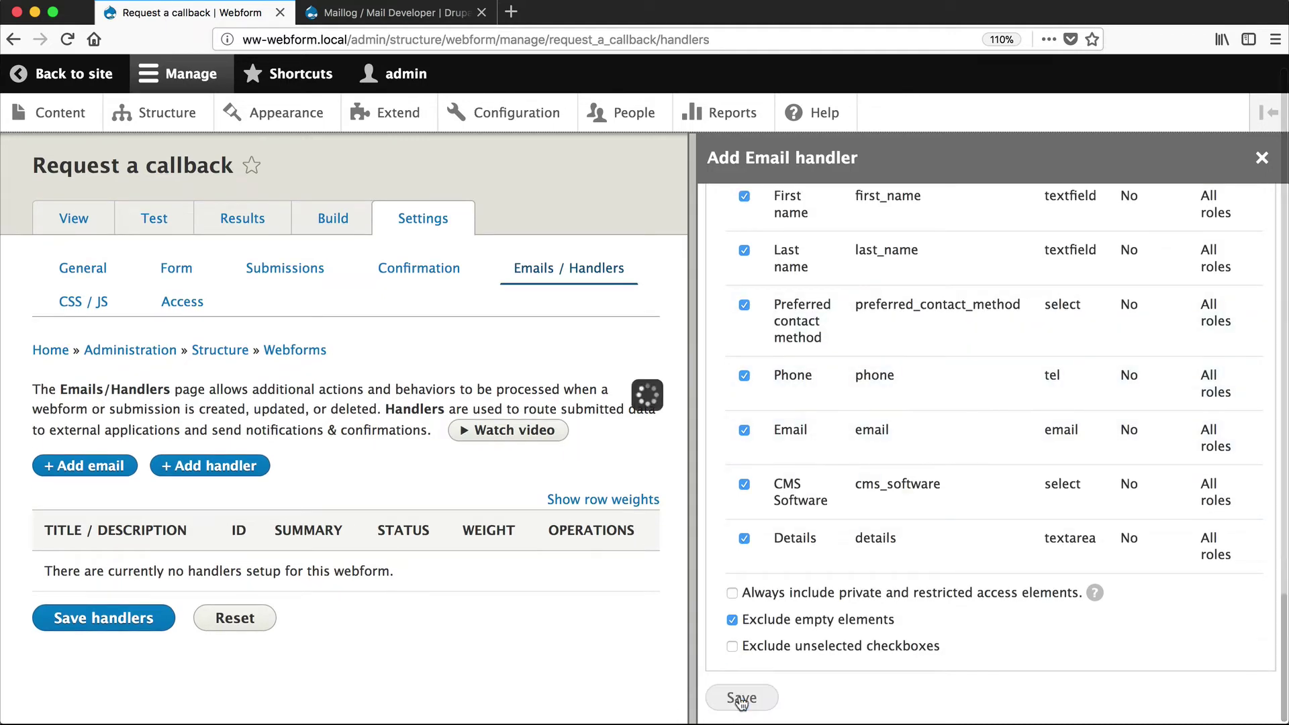
Send a test submission of the Request a callback webform with the generated sample data on both wizard pages
{"action": "scroll", "coordinate": [671, 591], "scroll_direction": "down", "scroll_amount": 1}
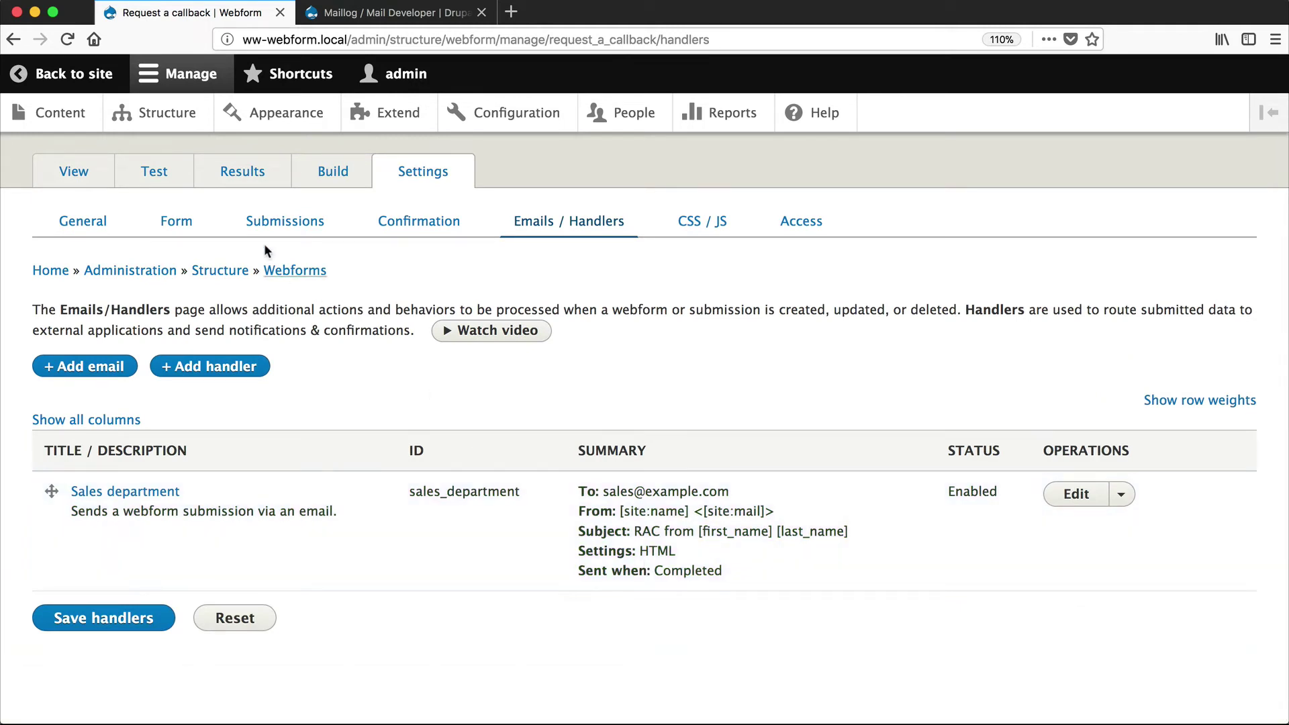
{"action": "left_click", "coordinate": [166, 179]}
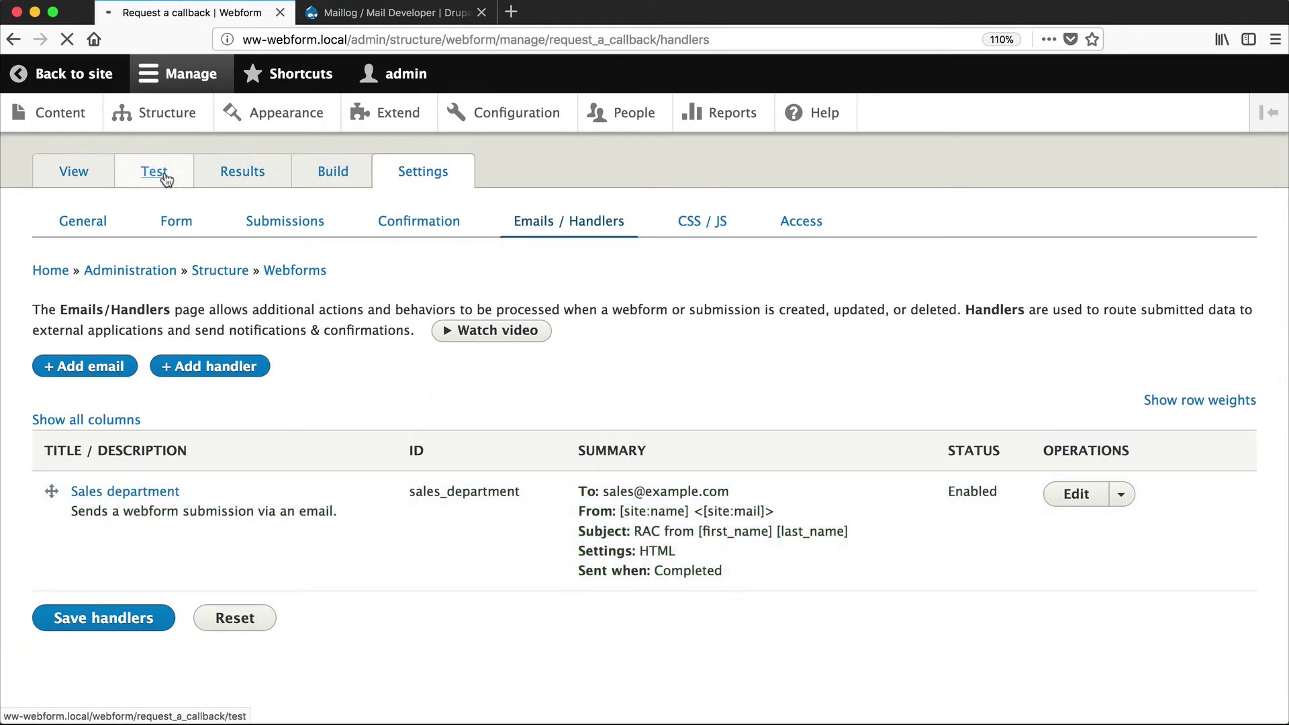
{"action": "scroll", "coordinate": [412, 369], "scroll_direction": "down", "scroll_amount": 4}
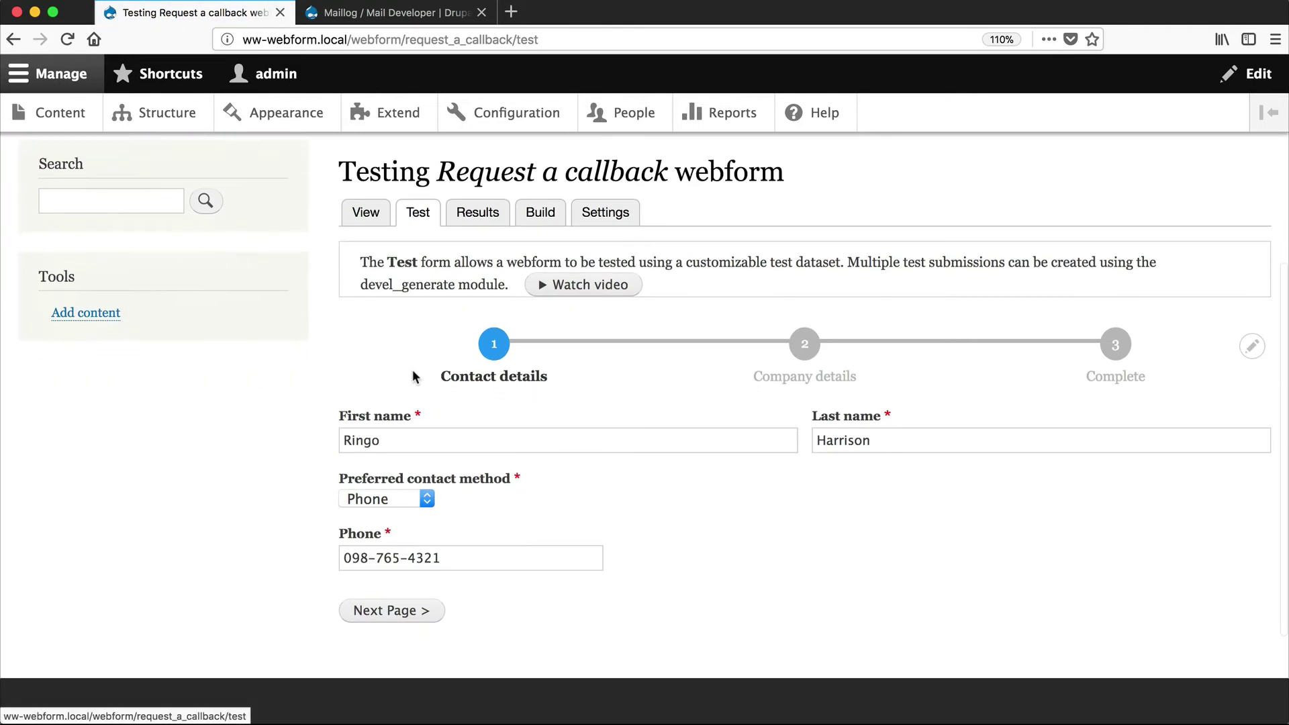
{"action": "scroll", "coordinate": [412, 376], "scroll_direction": "down", "scroll_amount": 1}
{"action": "left_click", "coordinate": [376, 556]}
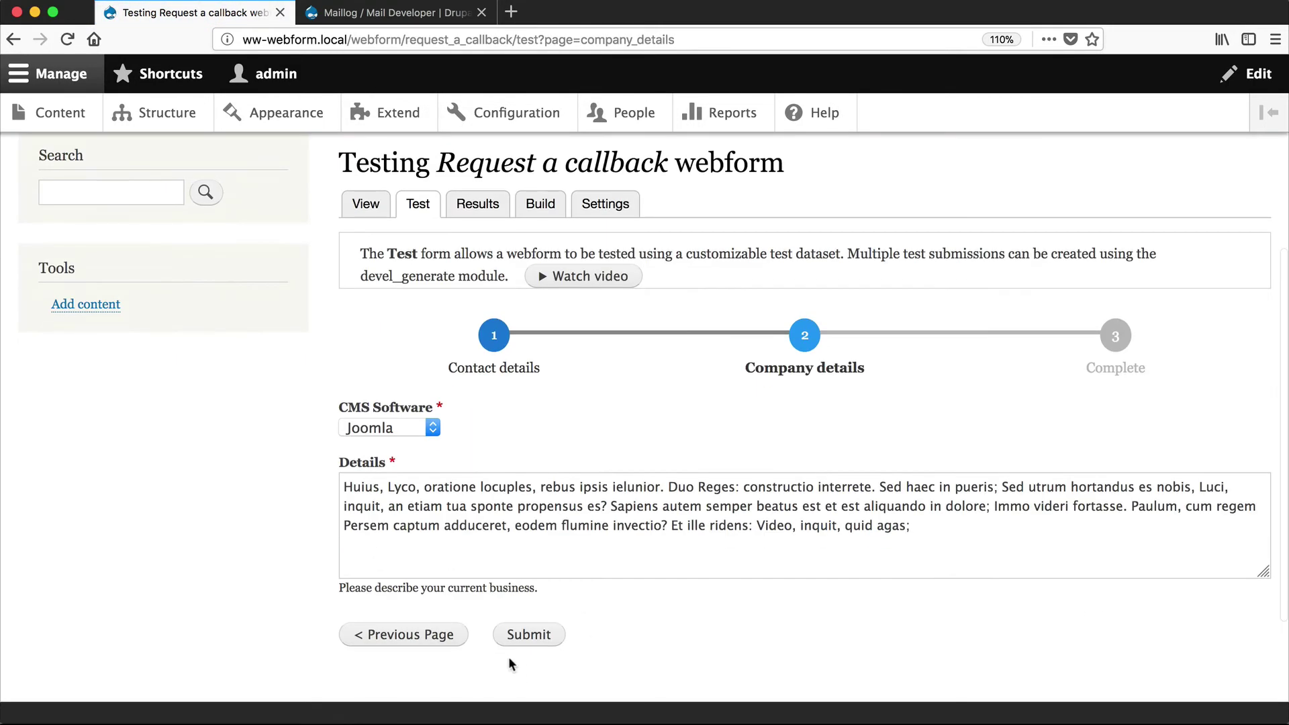
{"action": "left_click", "coordinate": [520, 636]}
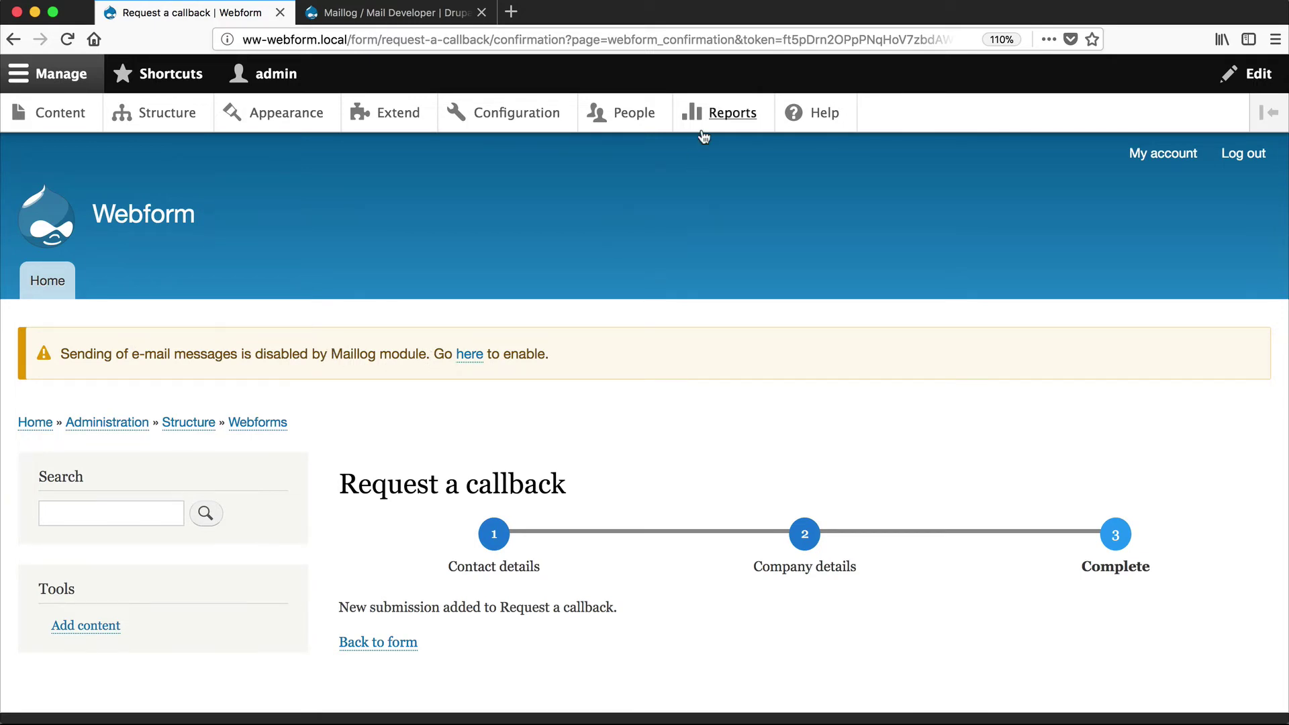
Open the logged callback email in the Maillog report and examine its headers and submitted values
{"action": "left_click", "coordinate": [735, 117]}
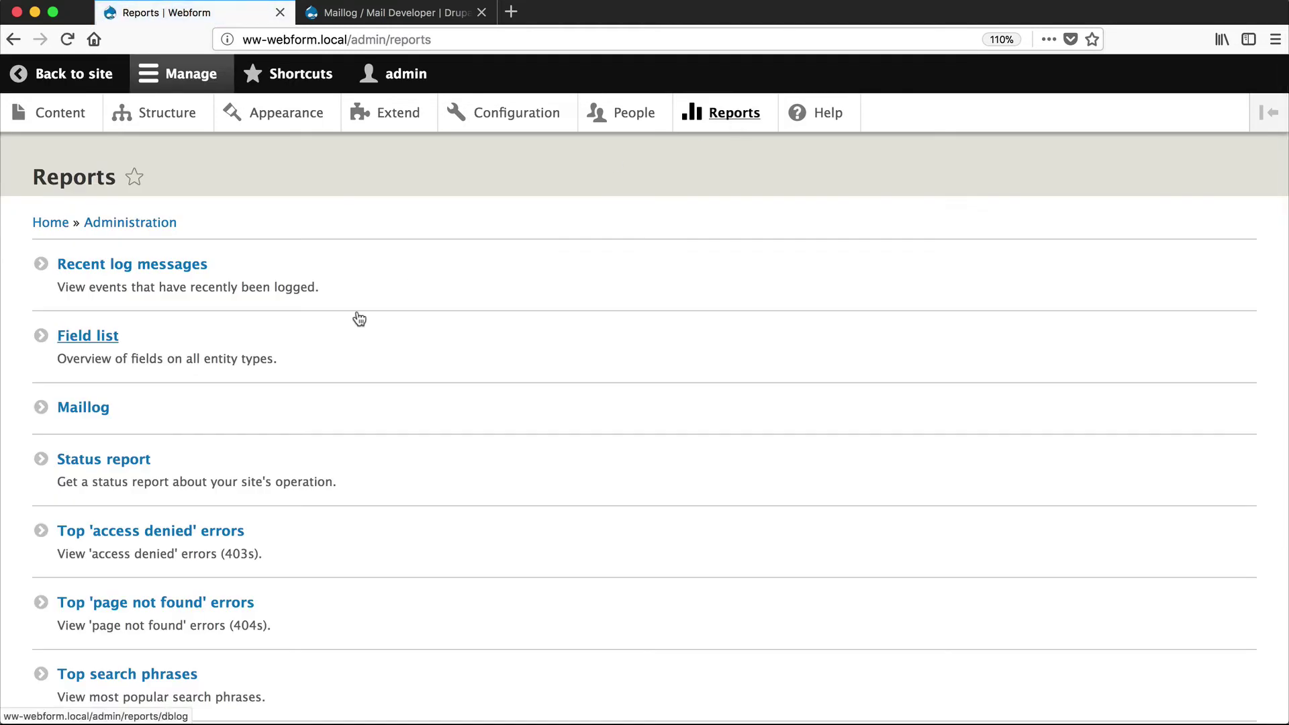
{"action": "left_click", "coordinate": [86, 410]}
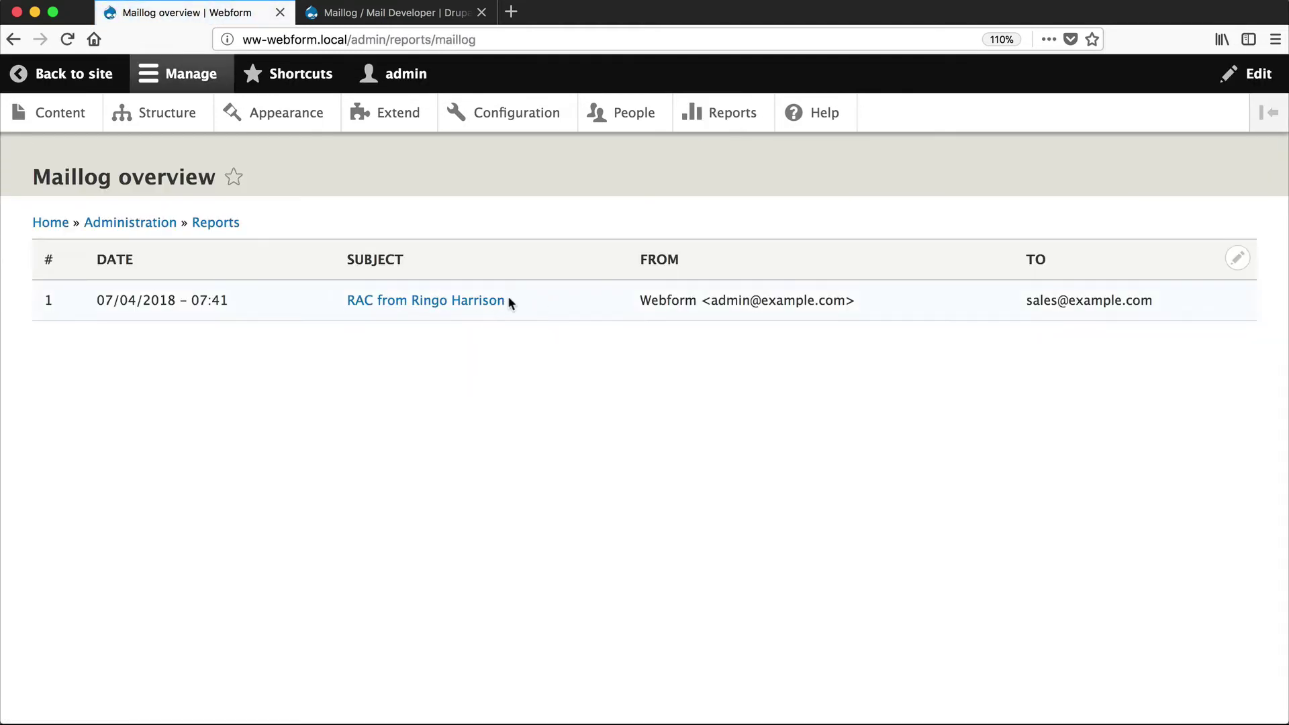
{"action": "left_click", "coordinate": [446, 300]}
{"action": "scroll", "coordinate": [767, 396], "scroll_direction": "down", "scroll_amount": 5}
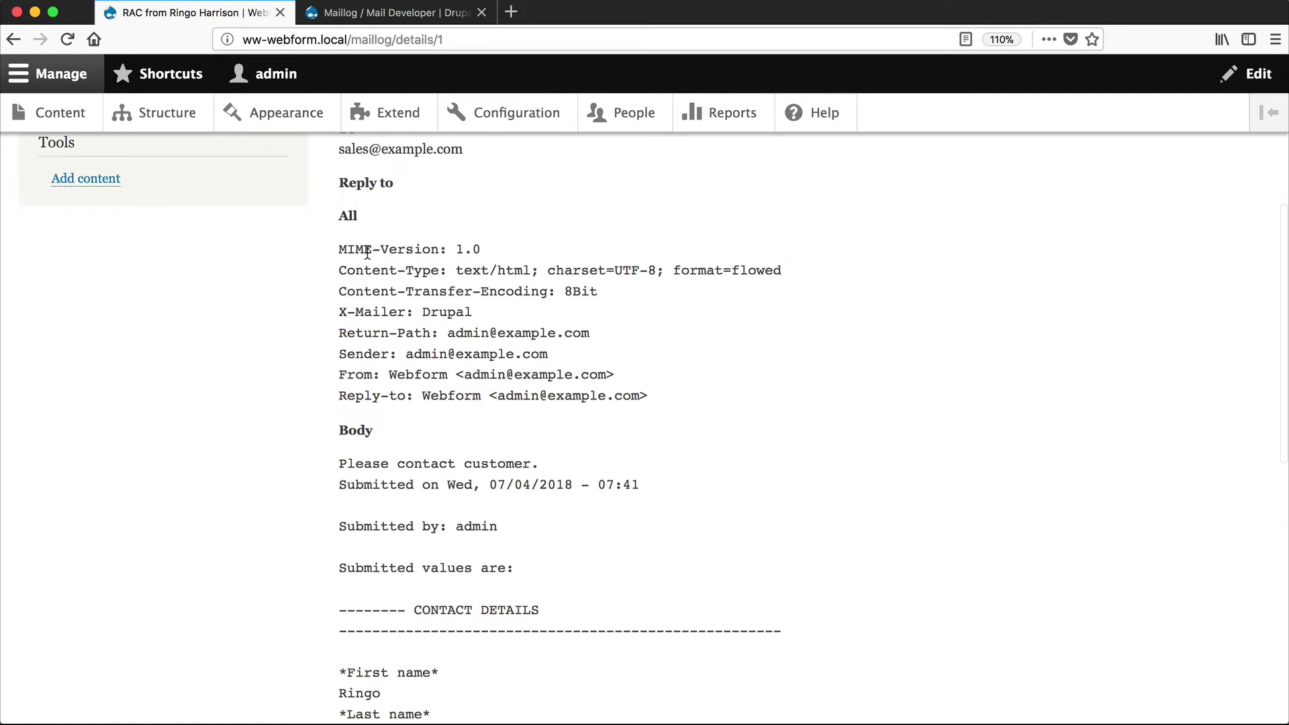
{"action": "scroll", "coordinate": [335, 302], "scroll_direction": "down", "scroll_amount": 5}
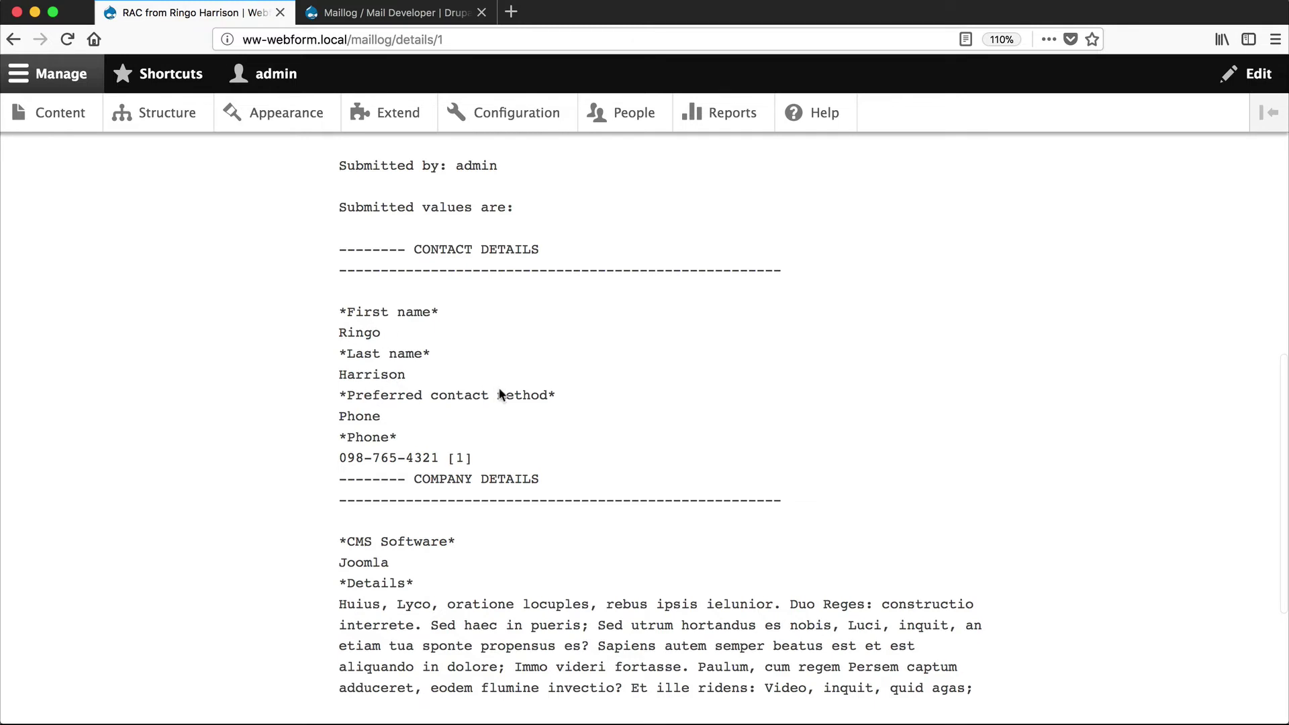
{"action": "scroll", "coordinate": [463, 433], "scroll_direction": "down", "scroll_amount": 1}
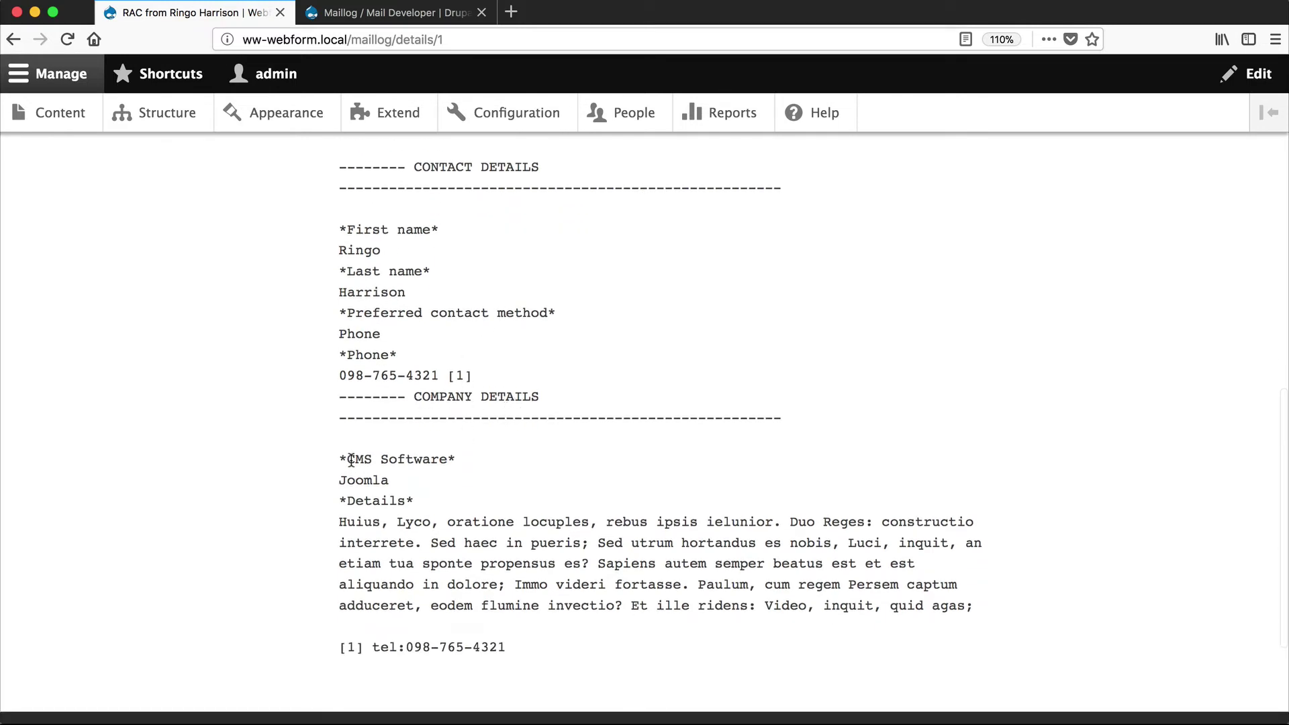
Read the remaining company details and the closing phone footnote of the logged callback email
{"action": "scroll", "coordinate": [366, 503], "scroll_direction": "down", "scroll_amount": 2}
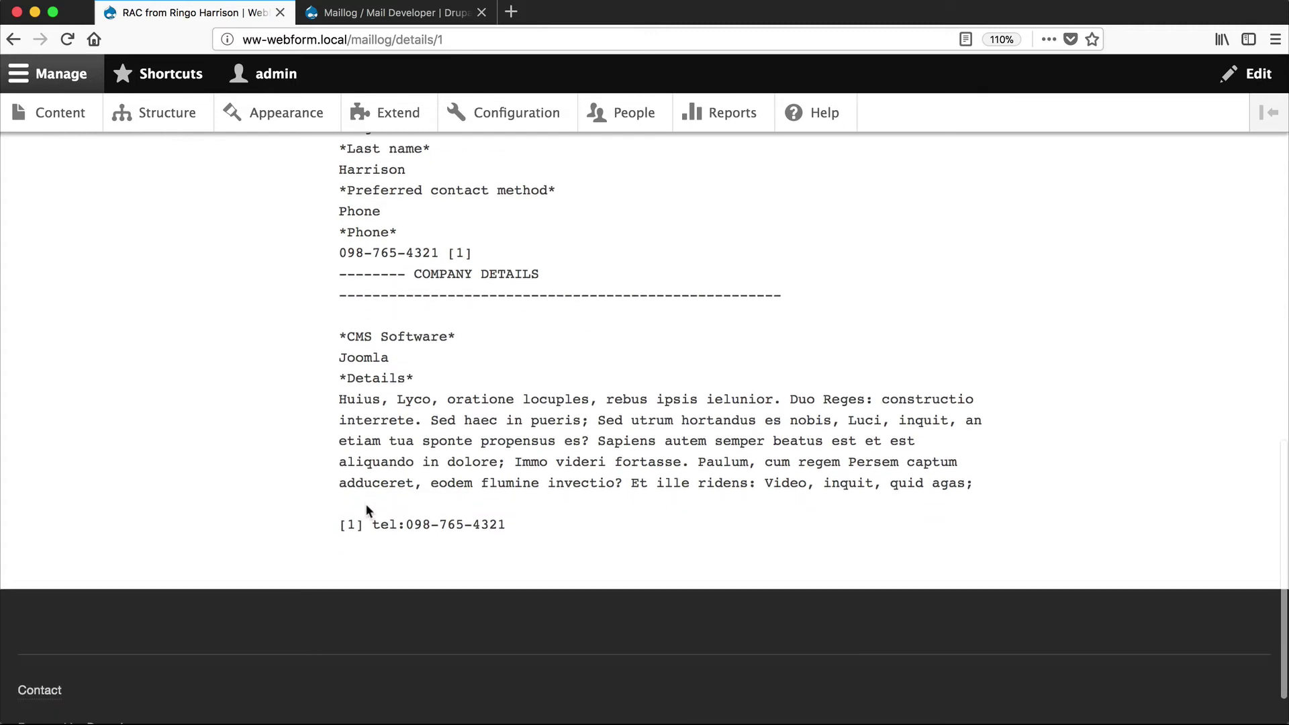
{"action": "scroll", "coordinate": [366, 504], "scroll_direction": "down", "scroll_amount": 1}
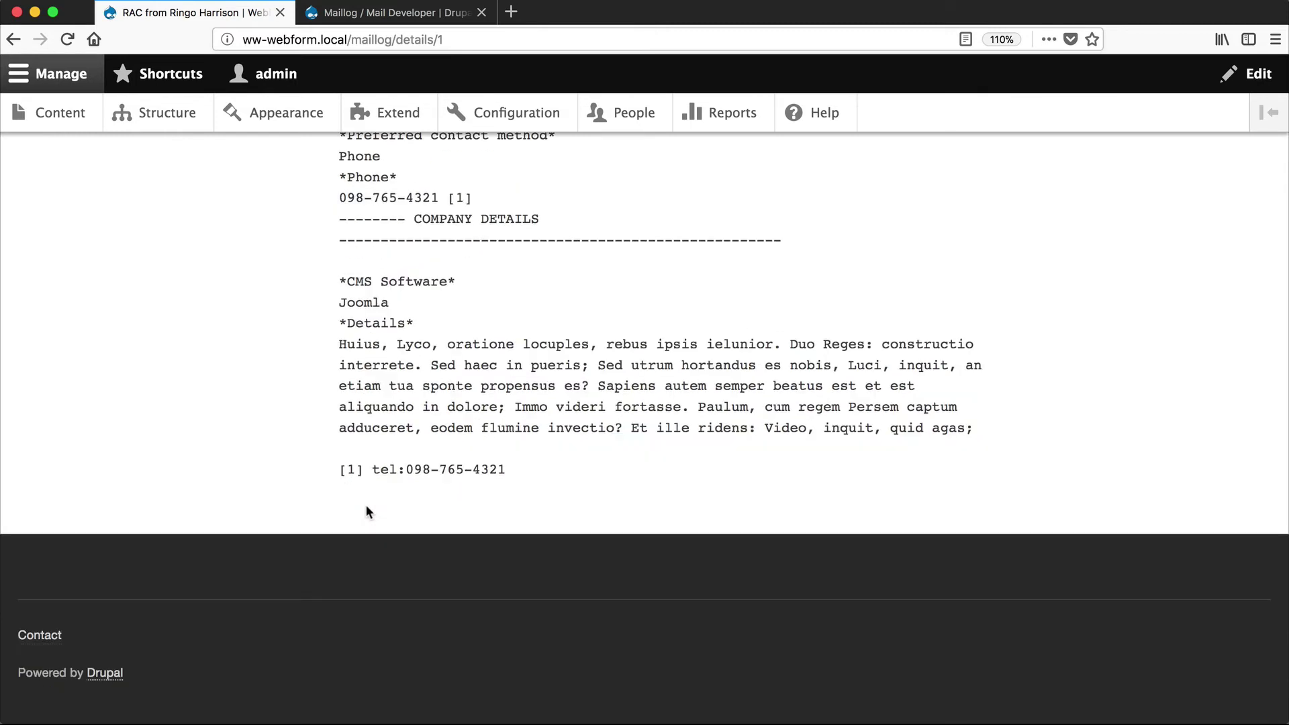
{"action": "scroll", "coordinate": [366, 506], "scroll_direction": "up", "scroll_amount": 15}
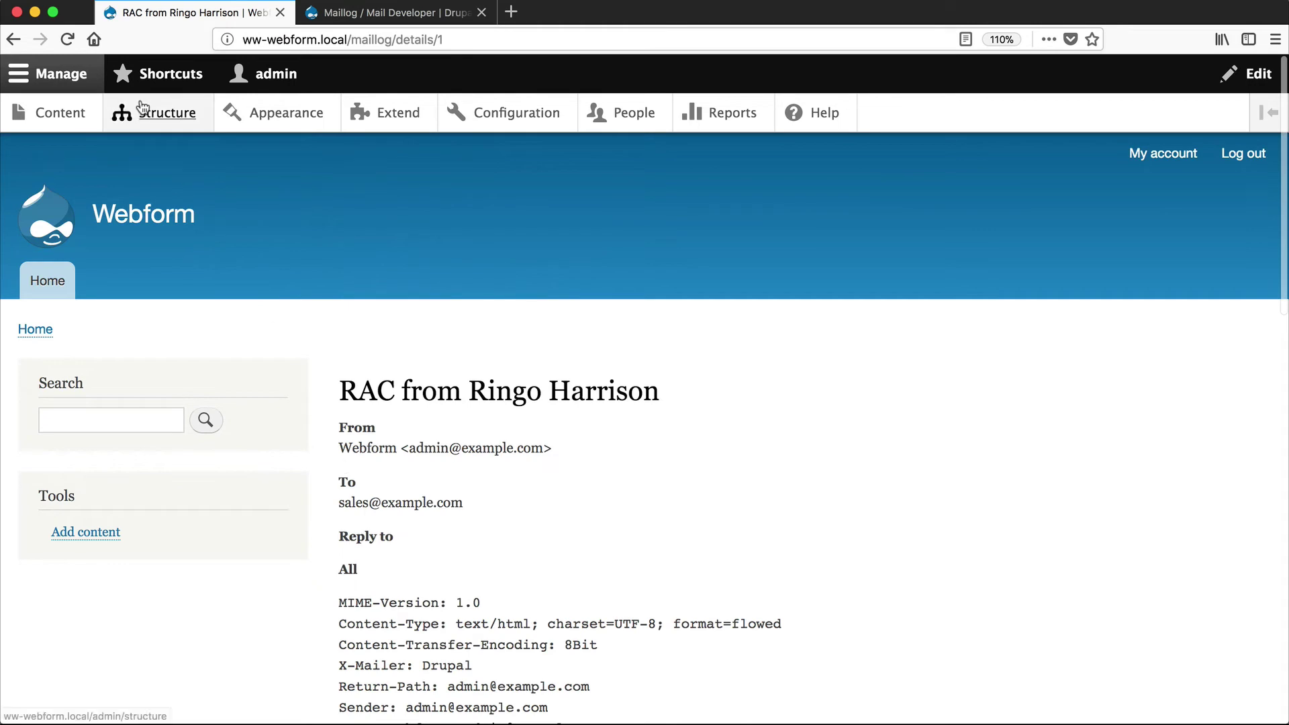
Open the Emails / Handlers settings of the Request a callback webform
{"action": "left_click", "coordinate": [167, 112]}
{"action": "scroll", "coordinate": [58, 608], "scroll_direction": "down", "scroll_amount": 5}
{"action": "left_click", "coordinate": [58, 604]}
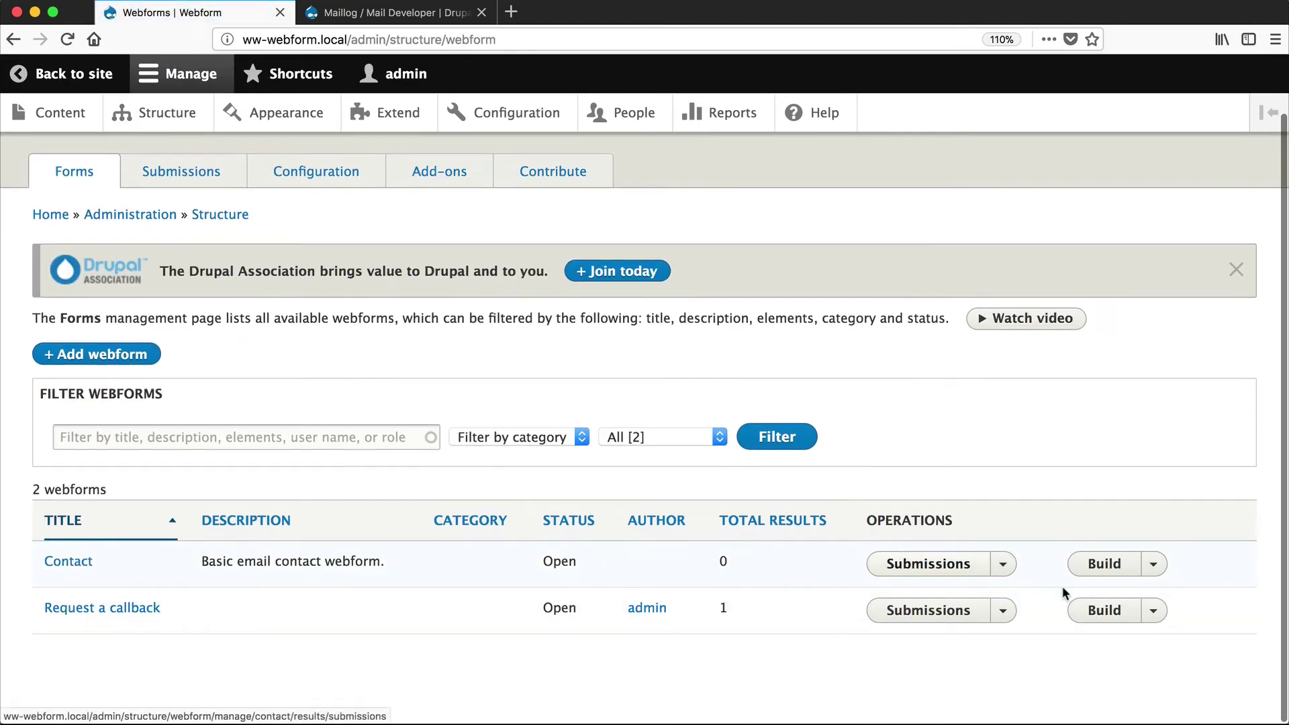
{"action": "left_click", "coordinate": [1153, 610]}
{"action": "left_click", "coordinate": [1136, 637]}
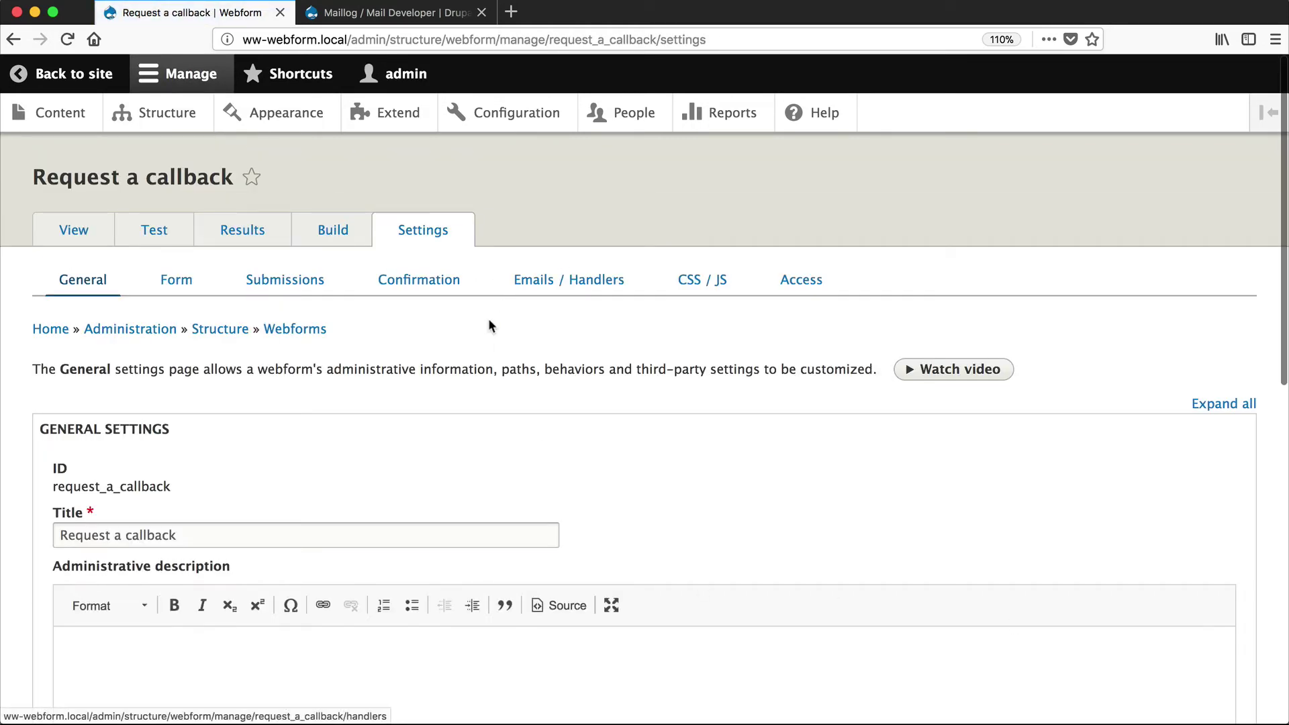
{"action": "left_click", "coordinate": [547, 284]}
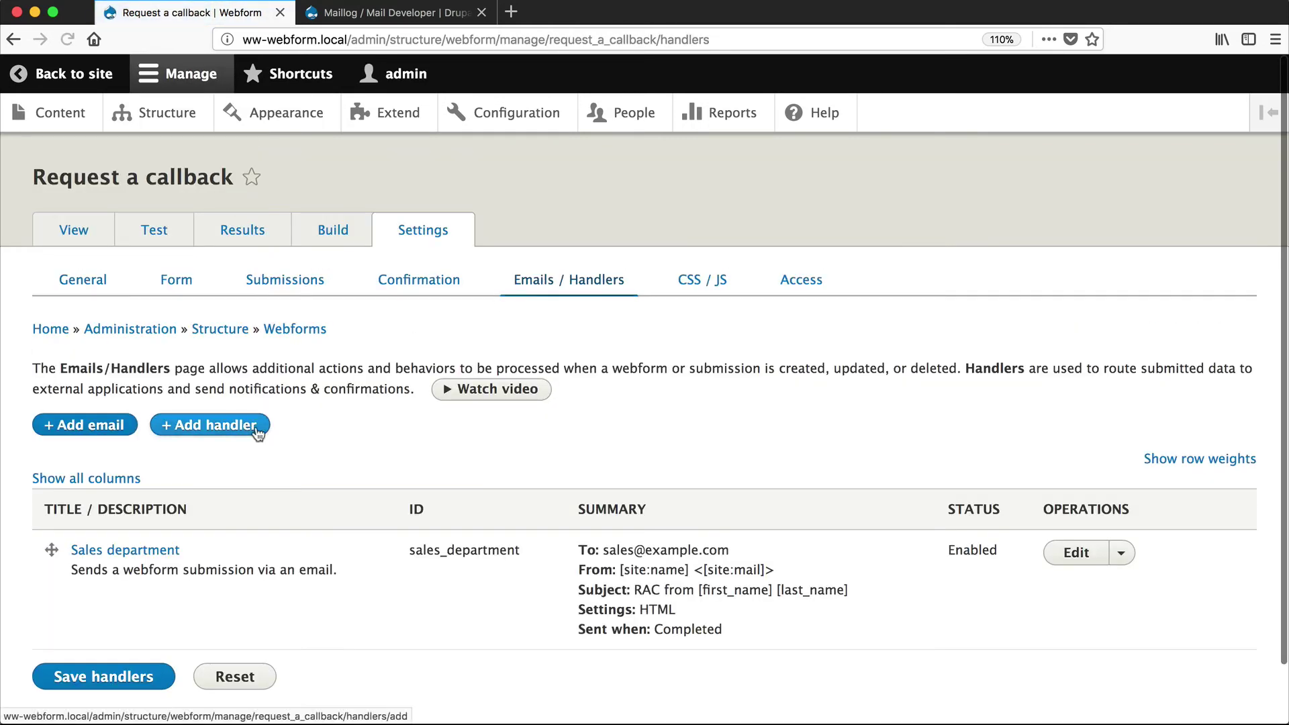
Add an email handler titled "Confirmation email" addressed to the webform's Email (email) element
{"action": "left_click", "coordinate": [92, 433]}
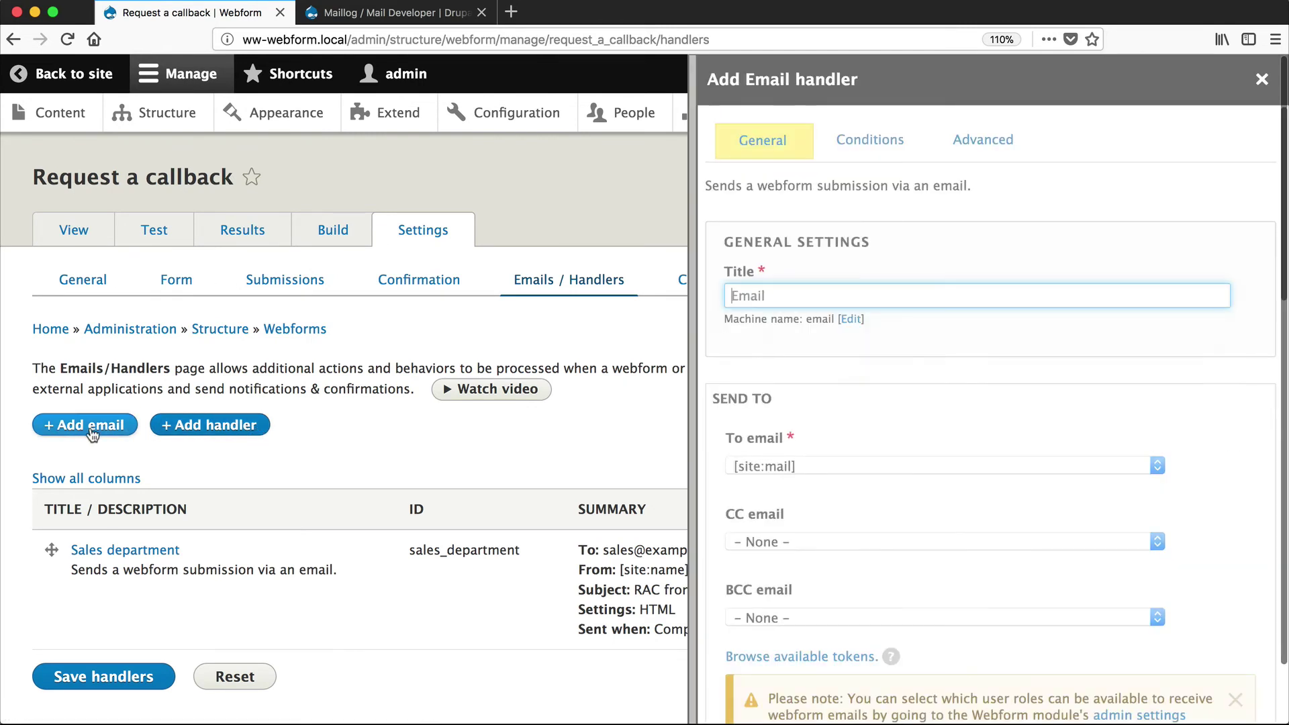
{"action": "key", "text": "BackSpace"}
{"action": "type", "text": "Confirmation e"}
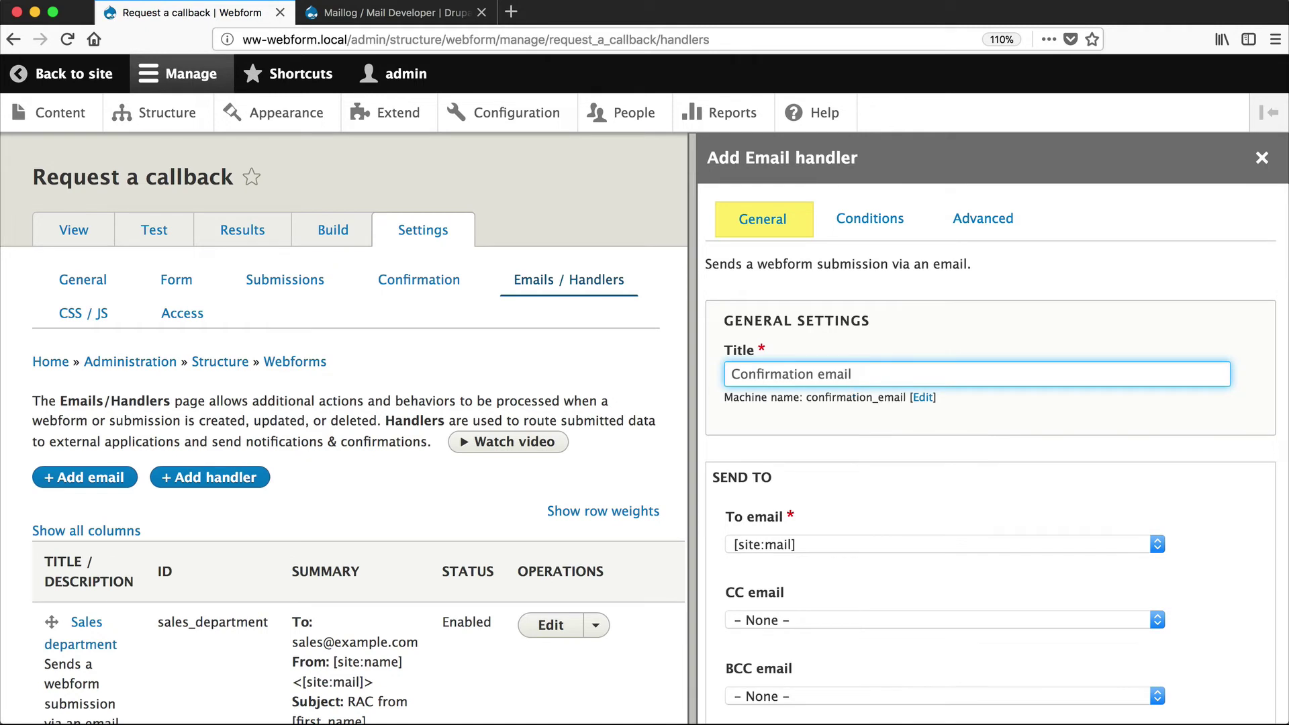
{"action": "scroll", "coordinate": [821, 445], "scroll_direction": "down", "scroll_amount": 3}
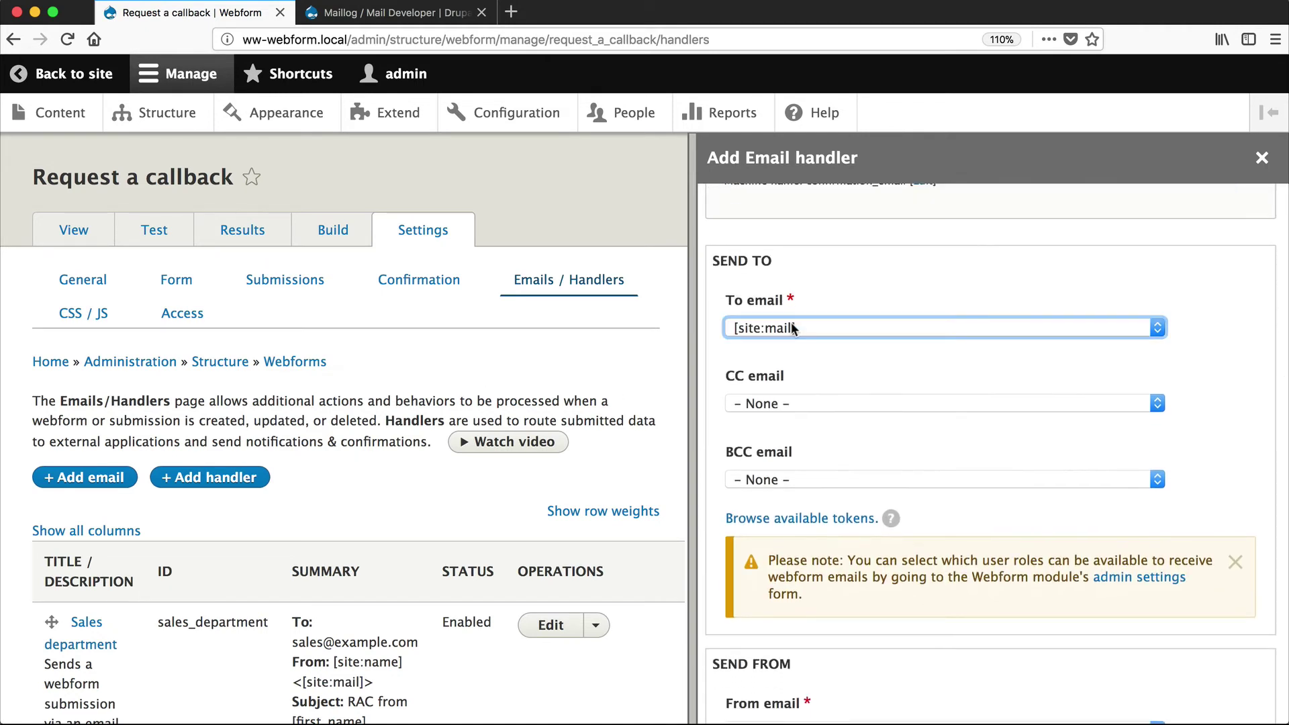
{"action": "left_click", "coordinate": [791, 326]}
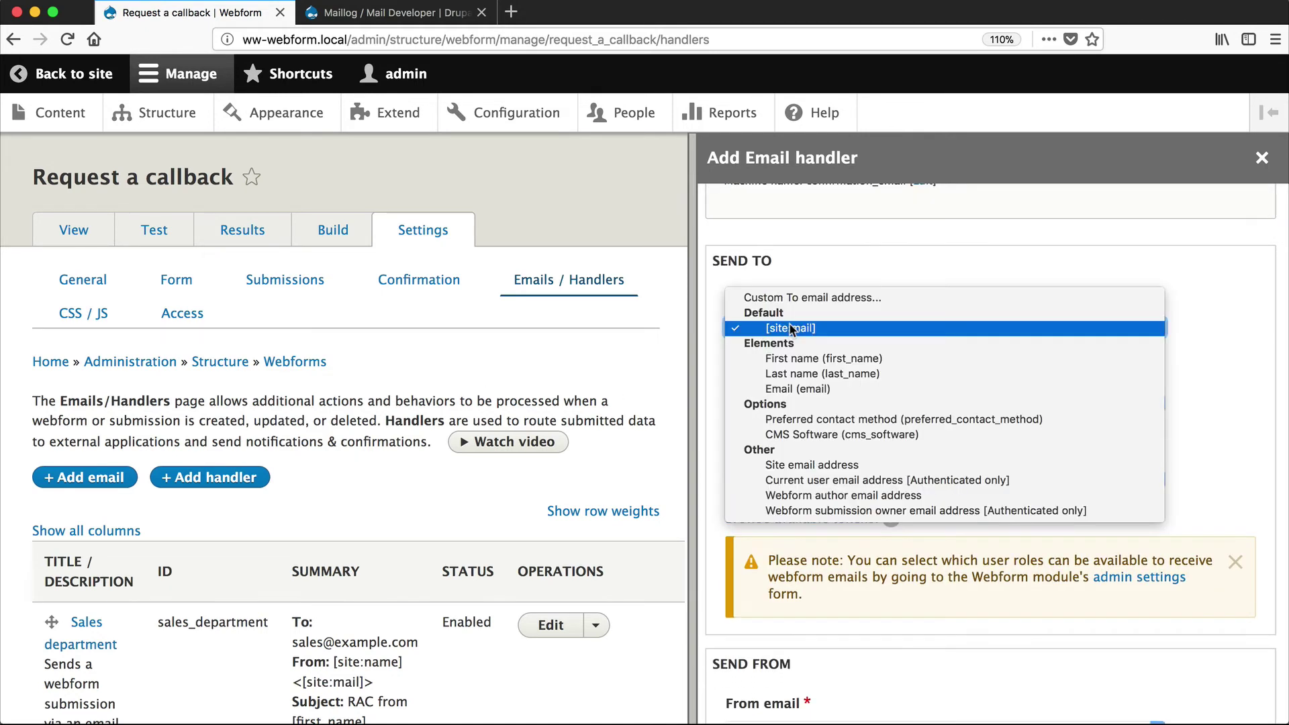
{"action": "left_click", "coordinate": [790, 391]}
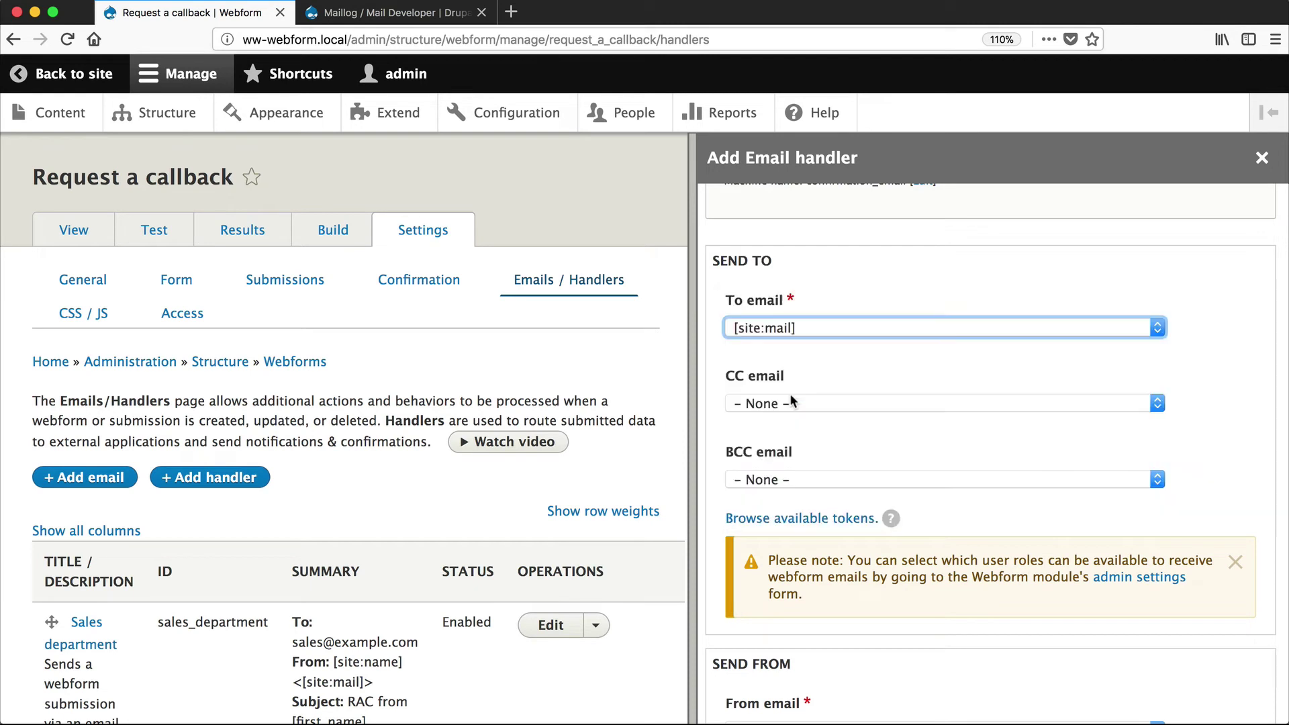
Give the confirmation email the custom subject "Thanks for contacting us"
{"action": "scroll", "coordinate": [789, 395], "scroll_direction": "down", "scroll_amount": 10}
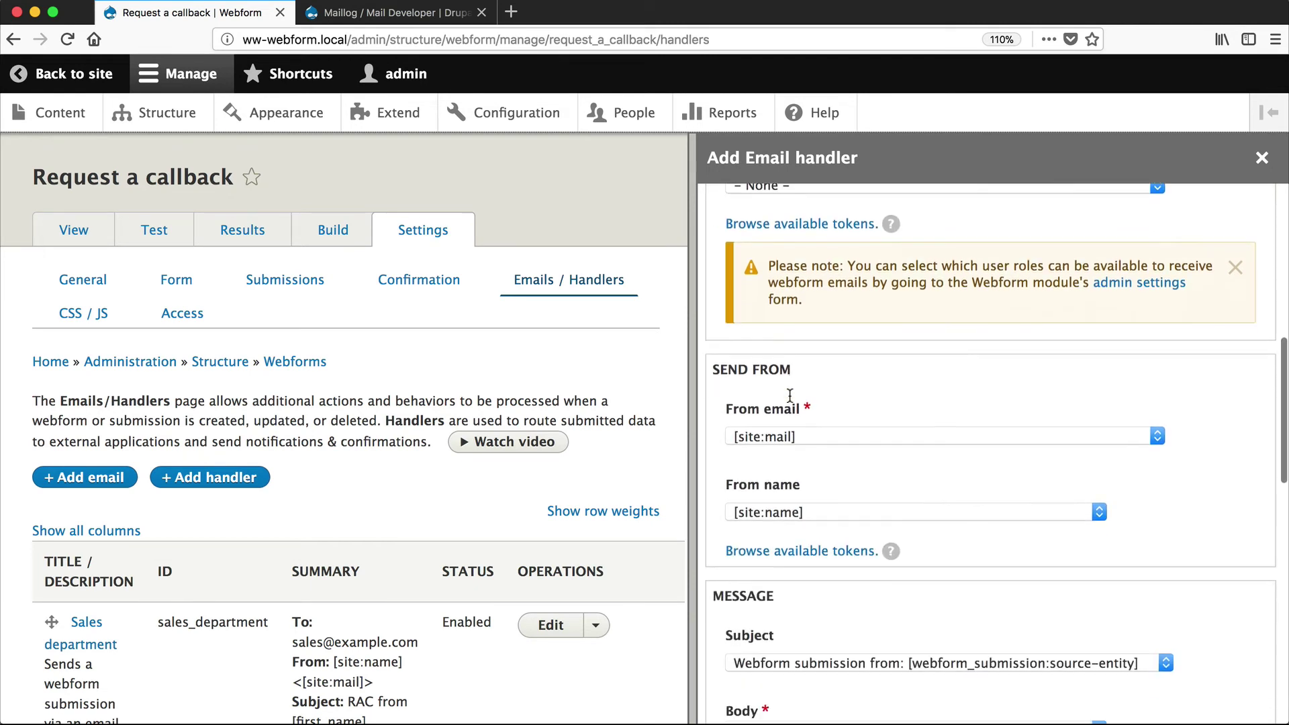
{"action": "left_click", "coordinate": [774, 335]}
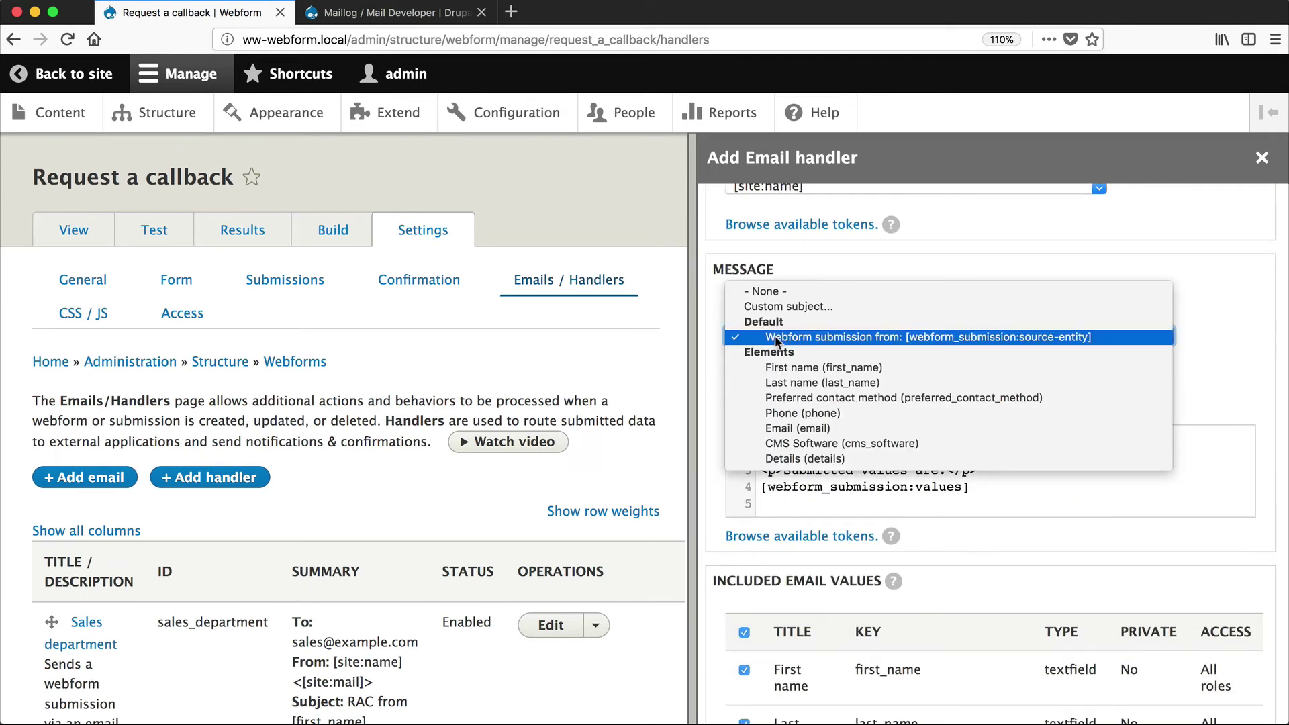
{"action": "left_click", "coordinate": [782, 303]}
{"action": "left_click", "coordinate": [761, 368]}
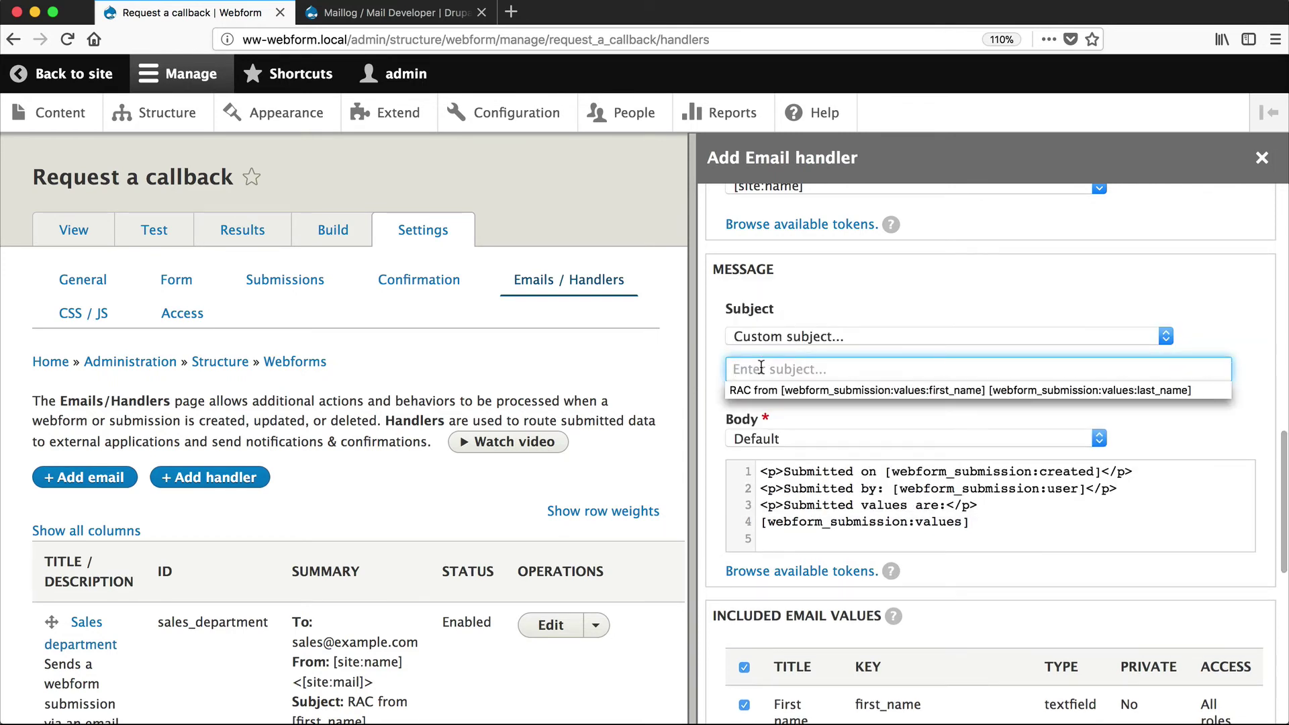
{"action": "type", "text": "Thanks for contacting us"}
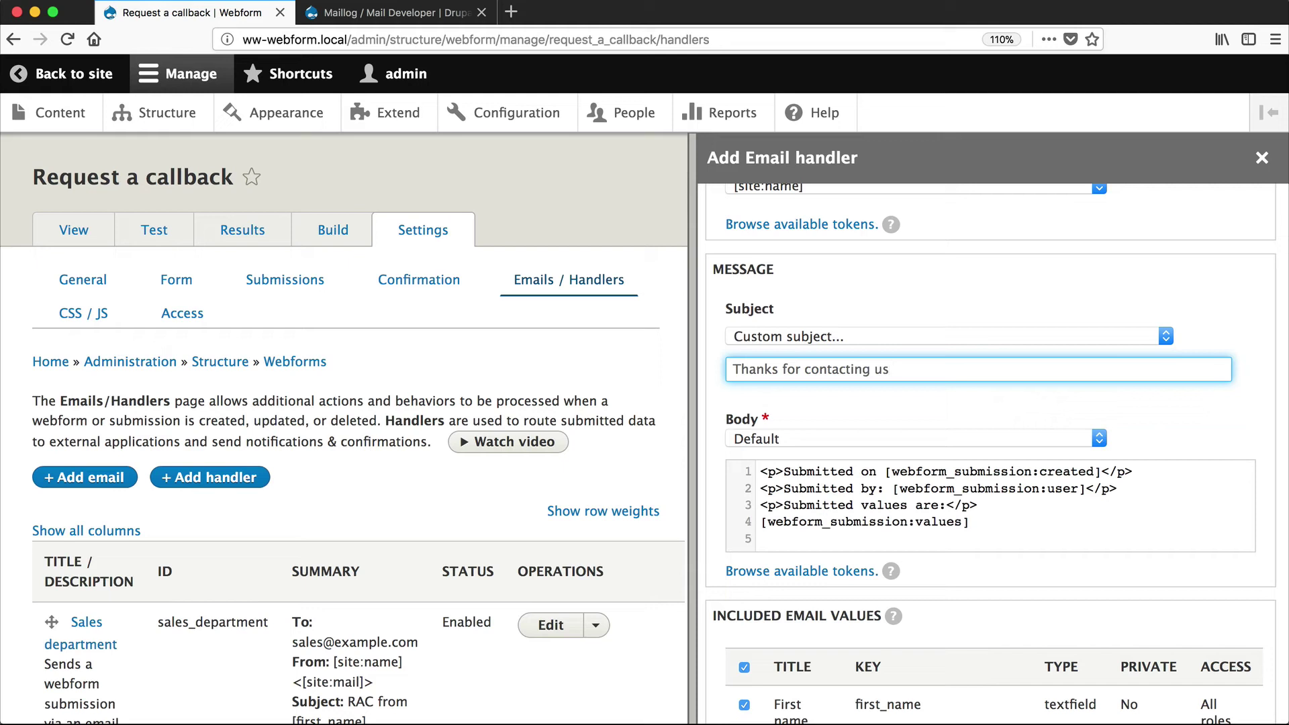
Copy the default body markup, switch the message to a custom body and paste the markup in as source
{"action": "left_click", "coordinate": [802, 478]}
{"action": "key", "text": "super+a"}
{"action": "key", "text": "ctrl+c"}
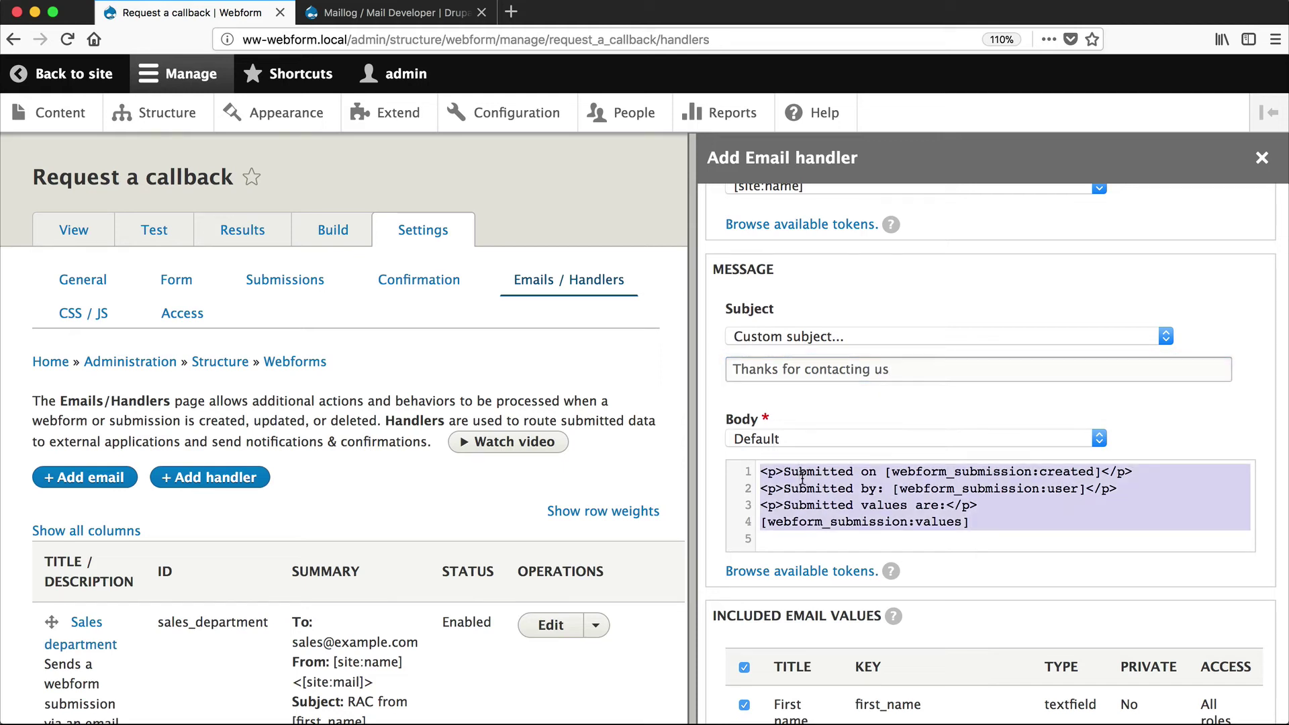
{"action": "left_click", "coordinate": [802, 438]}
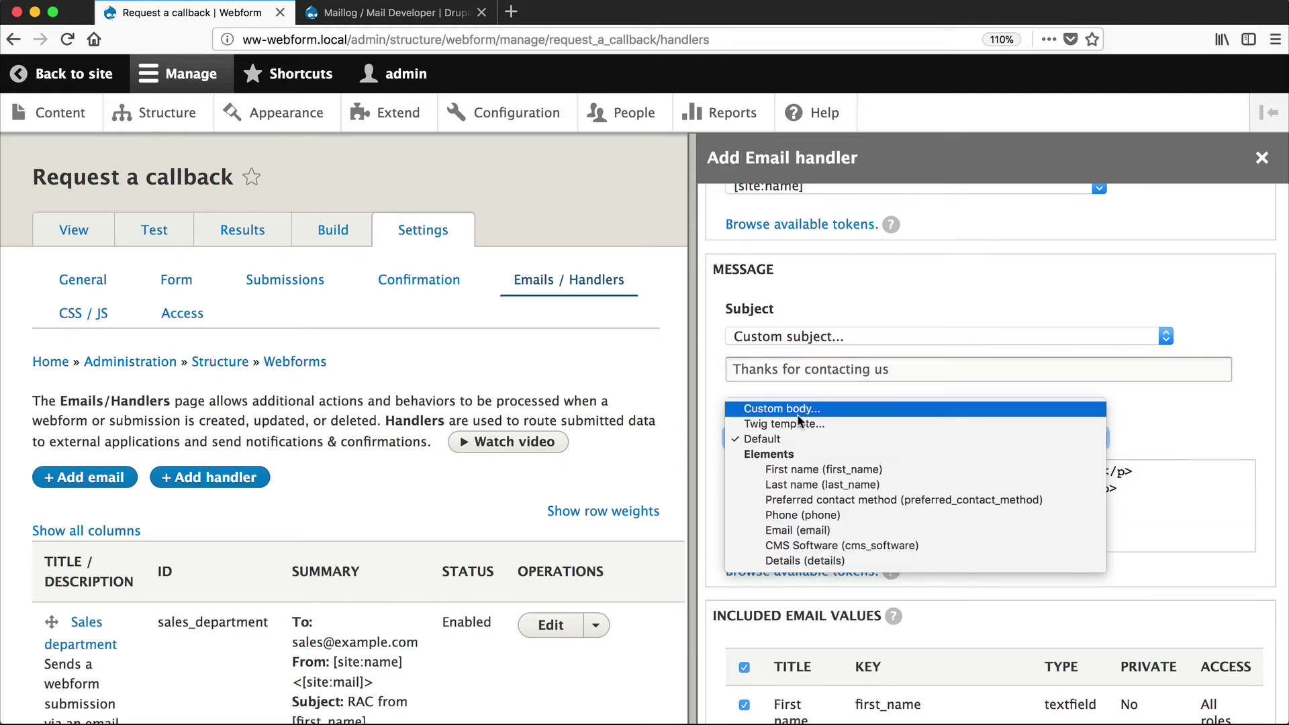
{"action": "left_click", "coordinate": [799, 416]}
{"action": "scroll", "coordinate": [798, 421], "scroll_direction": "down", "scroll_amount": 3}
{"action": "left_click", "coordinate": [777, 411]}
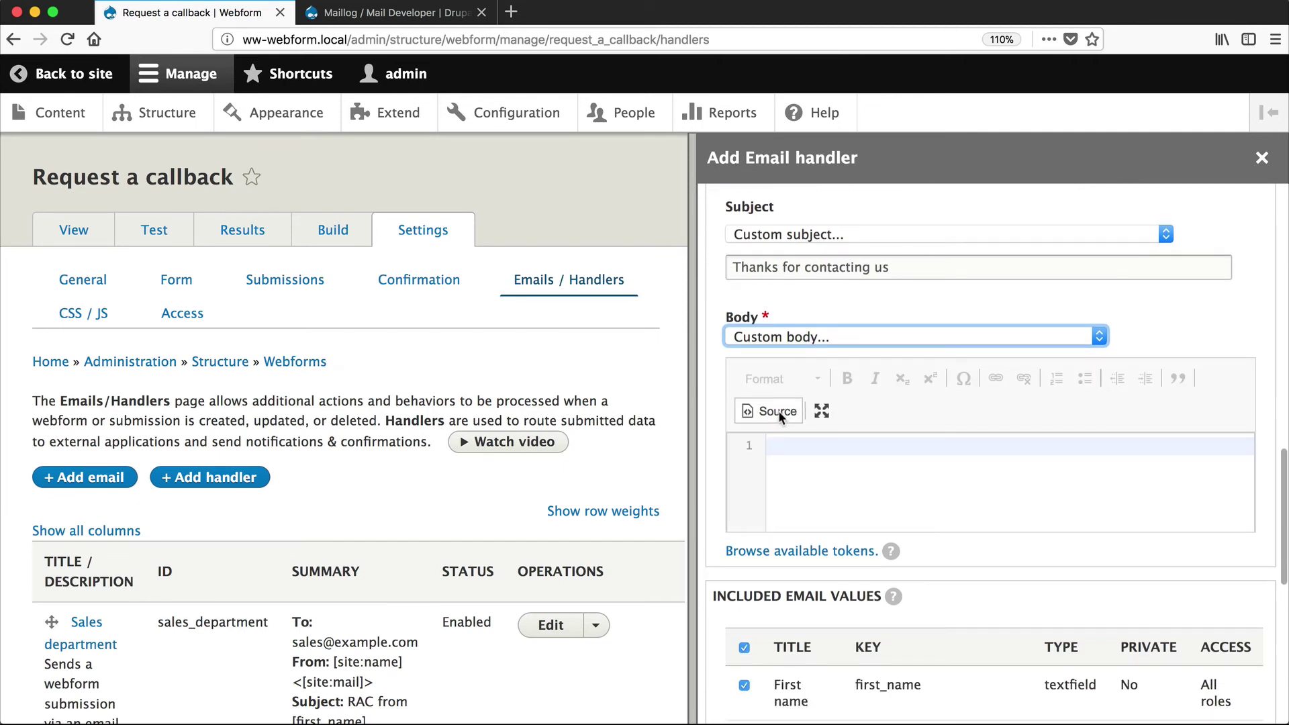
{"action": "left_click", "coordinate": [780, 453]}
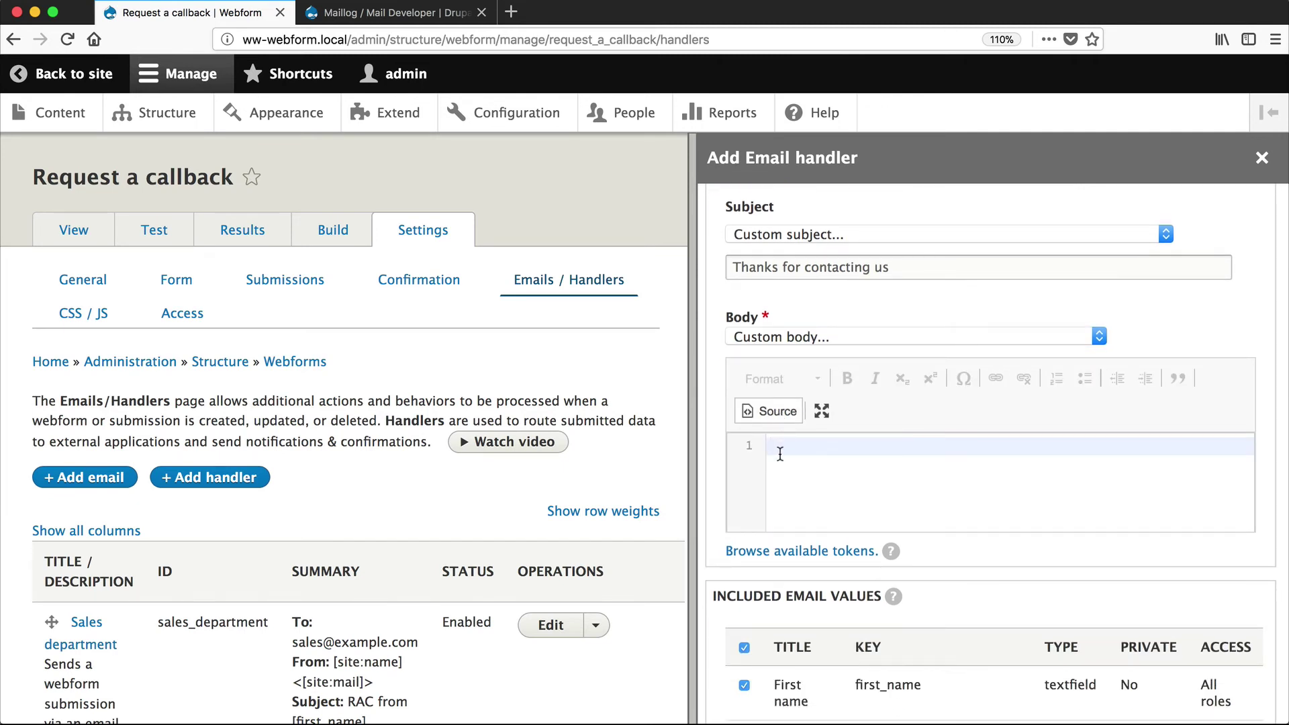
{"action": "key", "text": "ctrl+v"}
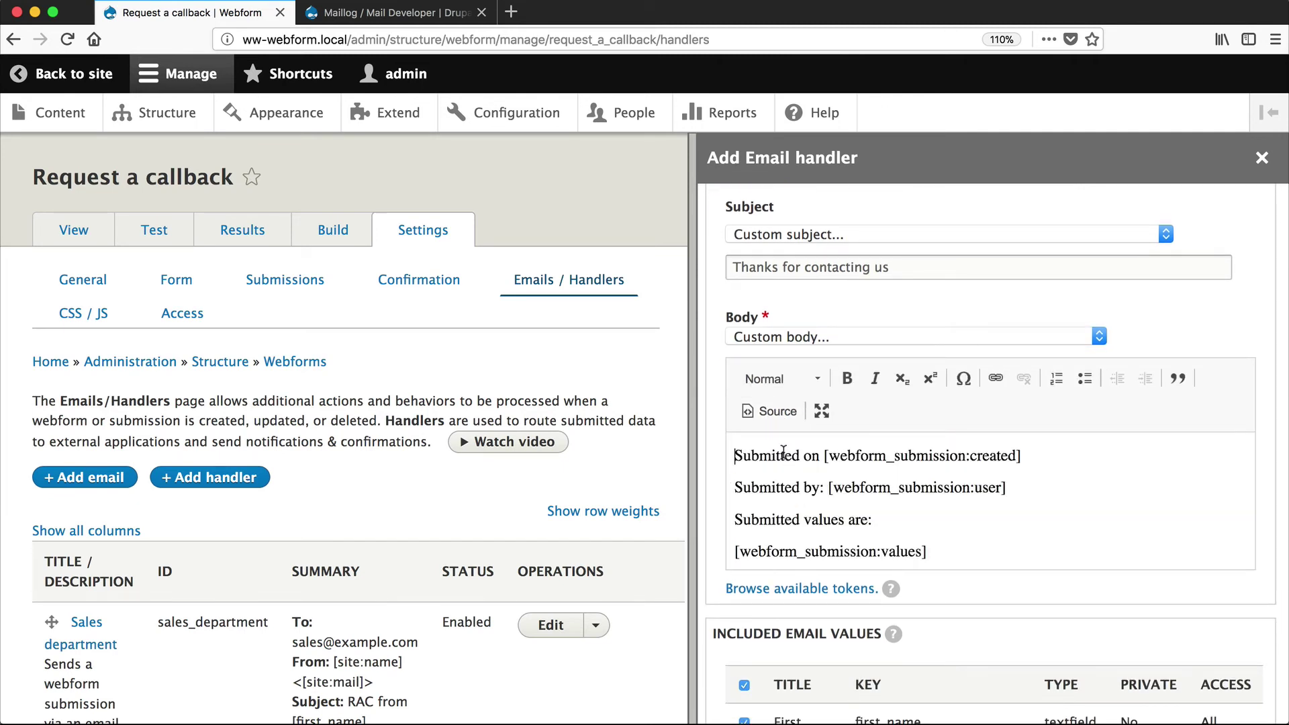
Insert a first line in the custom body reading "Thanks" followed by a copy of the [webform_submission:created] token
{"action": "key", "text": "Return"}
{"action": "key", "text": "Up"}
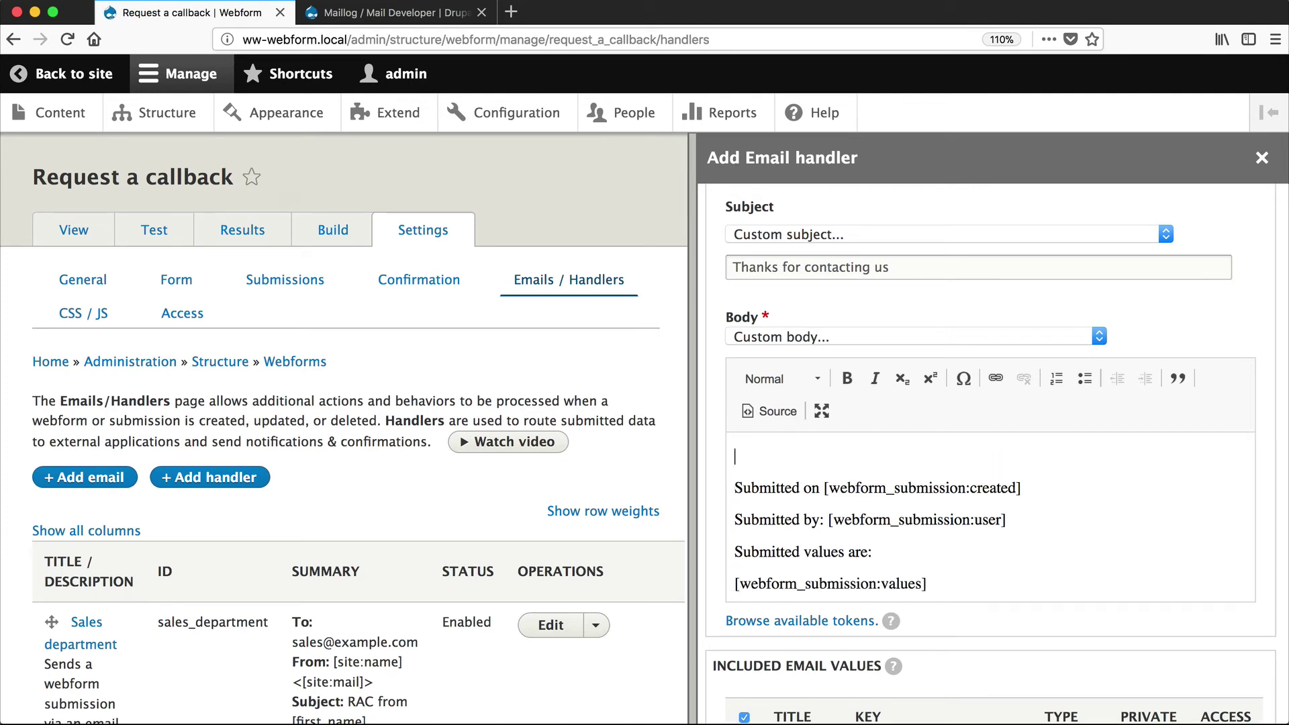
{"action": "type", "text": "Thanks"}
{"action": "left_click", "coordinate": [823, 488]}
{"action": "key", "text": "shift+End"}
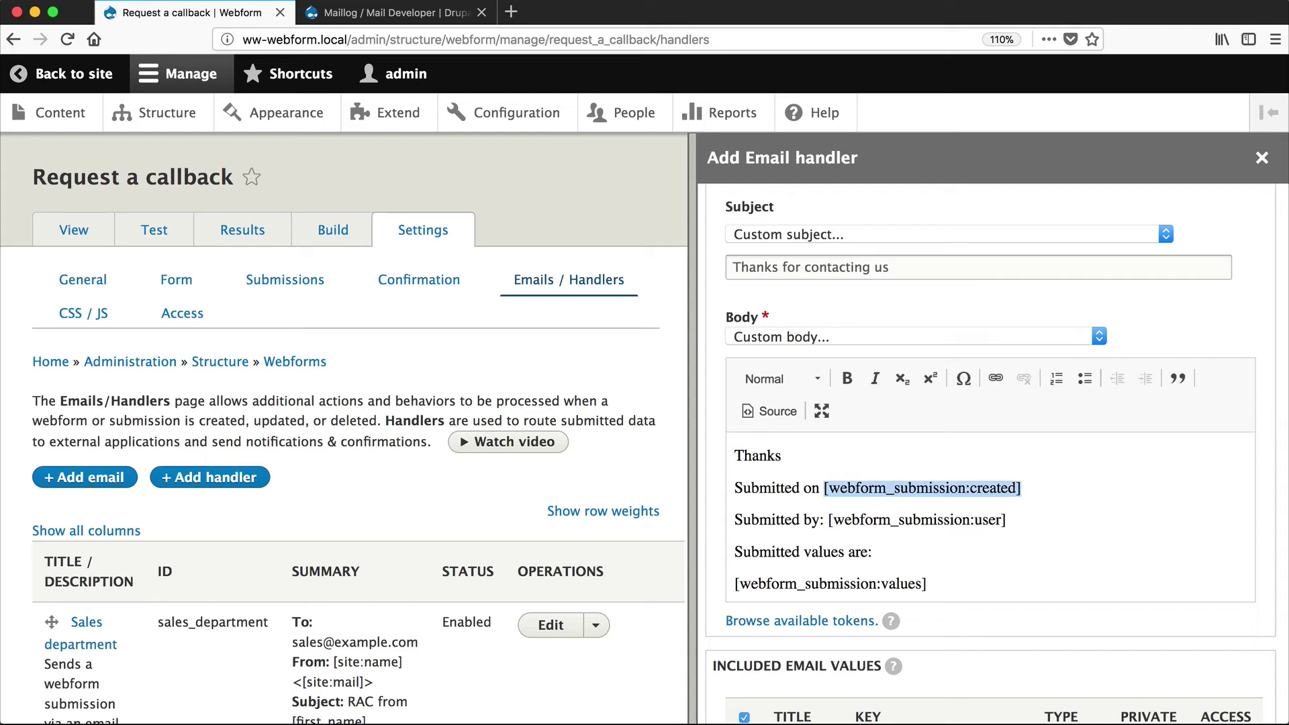
{"action": "key", "text": "ctrl+c"}
{"action": "key", "text": "ctrl+Home"}
{"action": "key", "text": "End"}
{"action": "key", "text": "ctrl+v"}
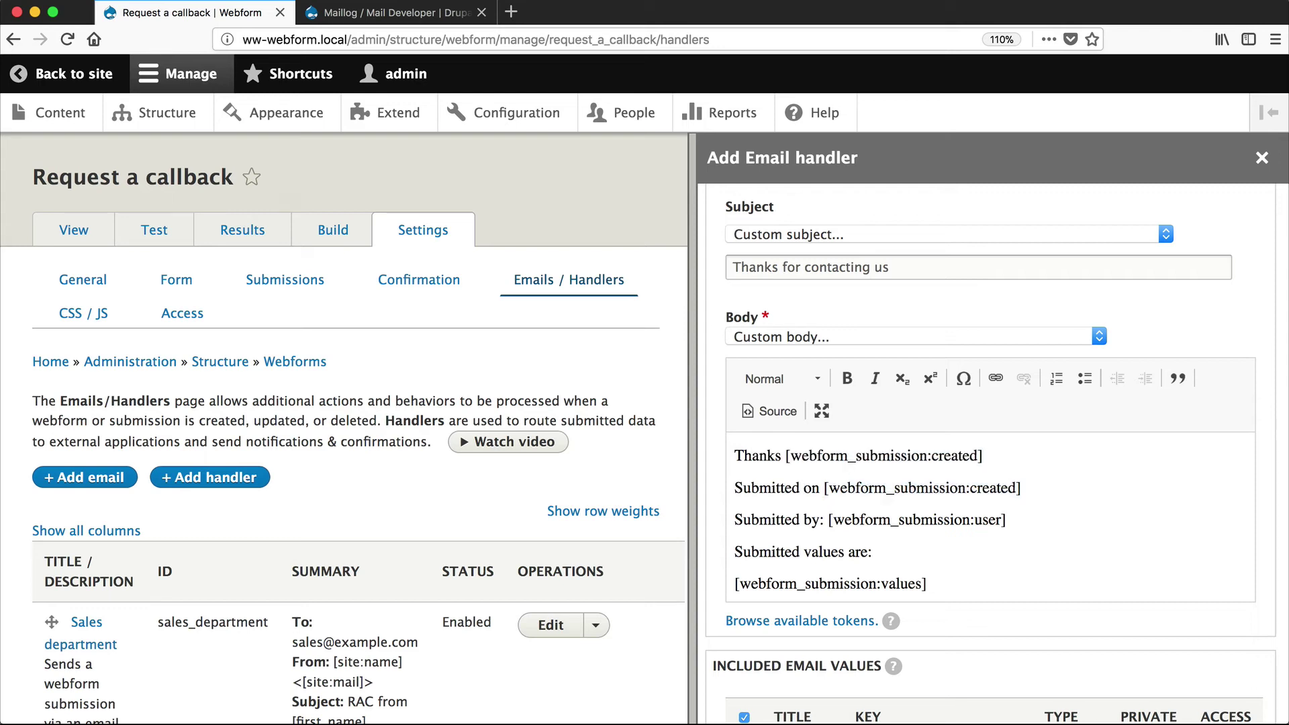
Change the token in the Thanks line to [webform_submission:values:first_name] and end the line with a comma
{"action": "key", "text": "BackSpace"}
{"action": "key", "text": "BackSpace"}
{"action": "key", "text": "BackSpace"}
{"action": "key", "text": "BackSpace"}
{"action": "key", "text": "BackSpace"}
{"action": "key", "text": "BackSpace"}
{"action": "key", "text": "BackSpace"}
{"action": "key", "text": "BackSpace"}
{"action": "type", "text": "valuse"}
{"action": "key", "text": "BackSpace"}
{"action": "key", "text": "BackSpace"}
{"action": "type", "text": "es:first_name"}
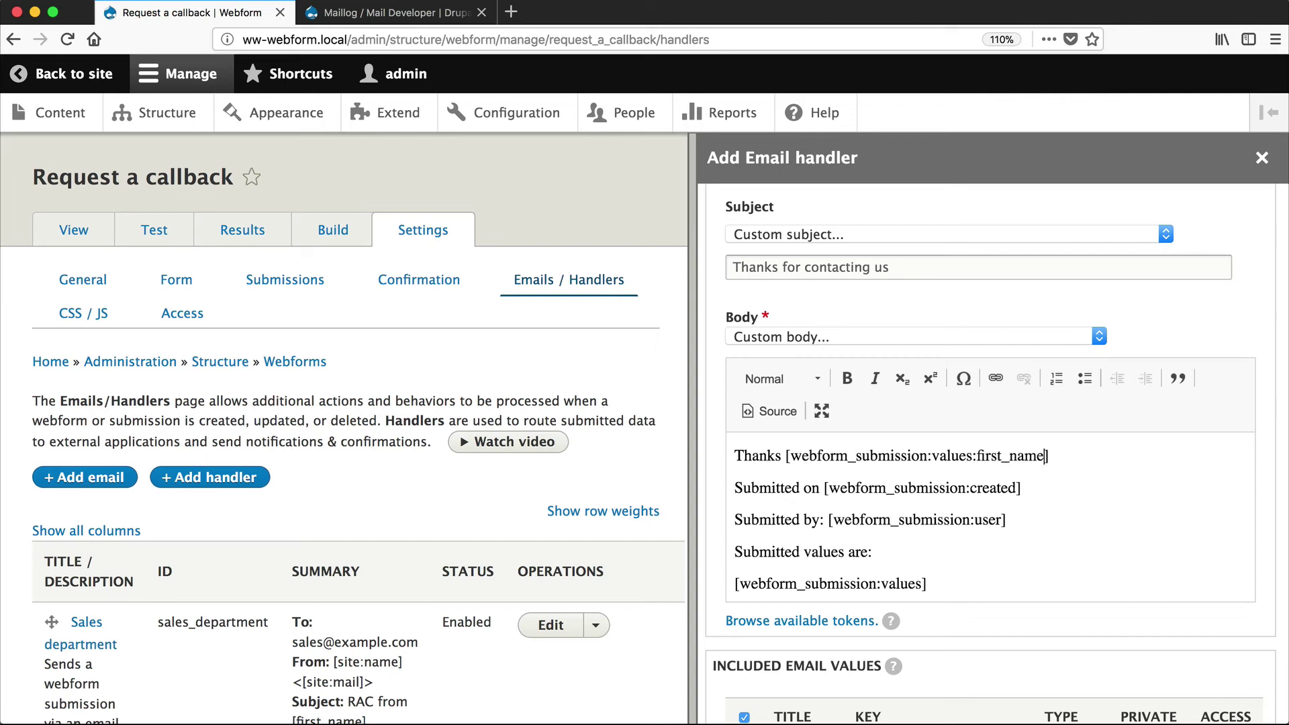
{"action": "key", "text": "End"}
{"action": "type", "text": ","}
Add a condition that enables the handler if the Email element is Filled, and save the email handler
{"action": "scroll", "coordinate": [841, 392], "scroll_direction": "down", "scroll_amount": 7}
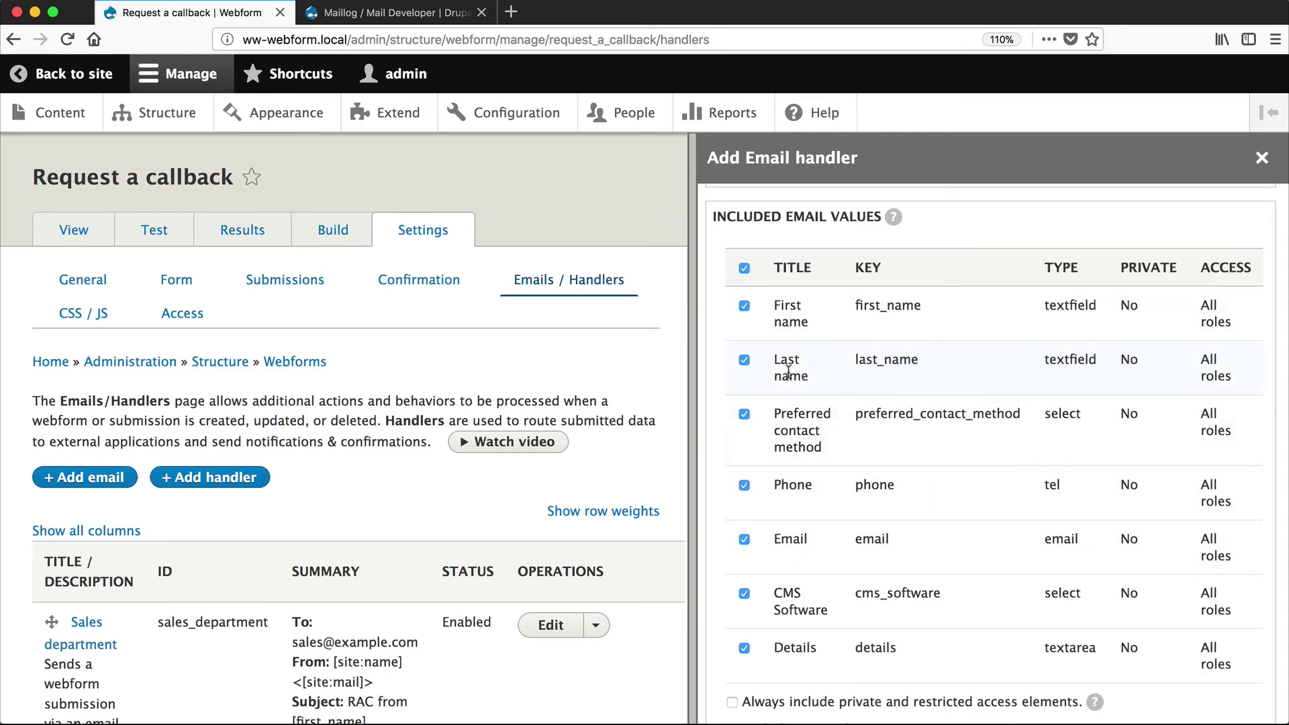
{"action": "scroll", "coordinate": [733, 482], "scroll_direction": "down", "scroll_amount": 3}
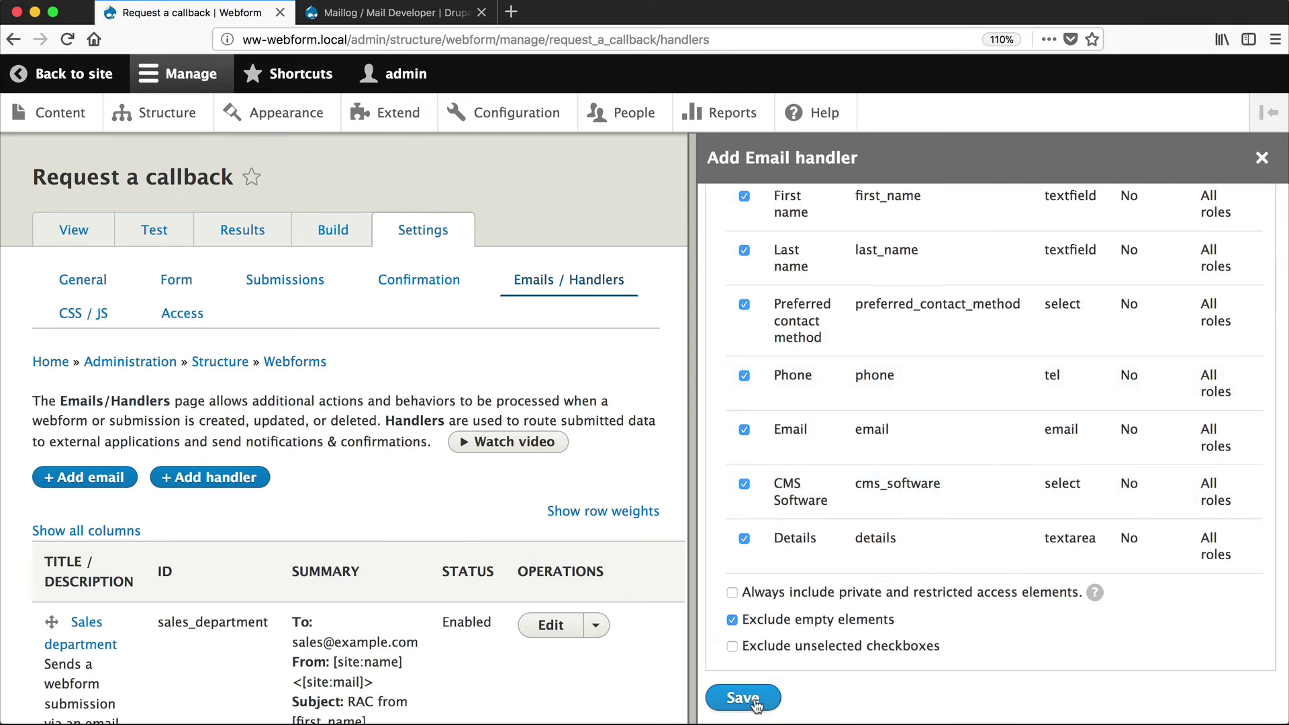
{"action": "scroll", "coordinate": [811, 509], "scroll_direction": "up", "scroll_amount": 15}
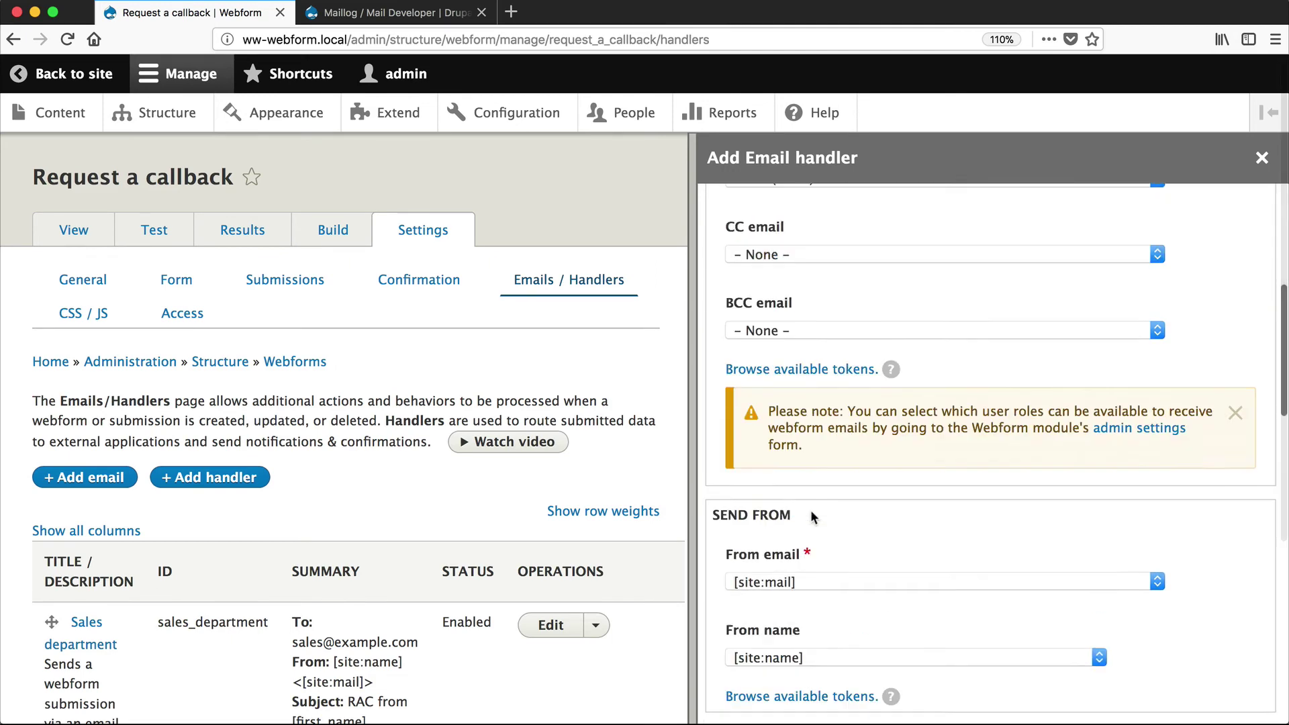
{"action": "left_click", "coordinate": [888, 228]}
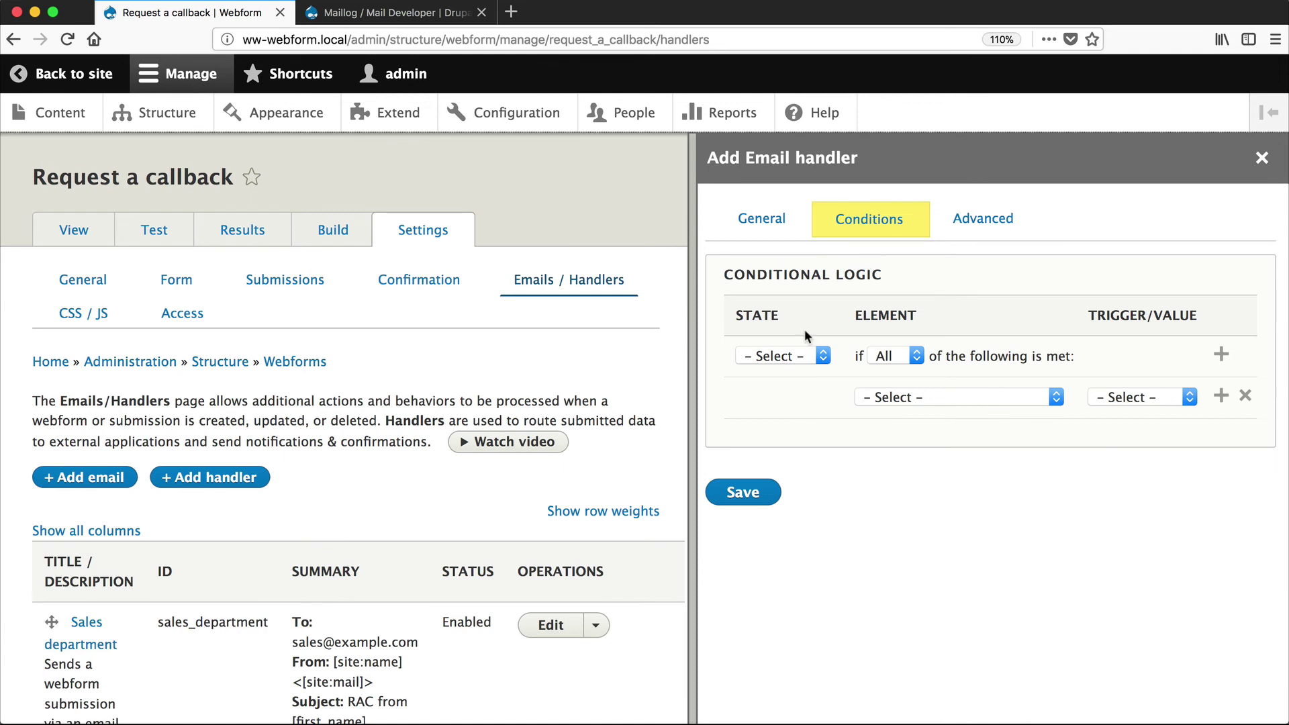
{"action": "left_click", "coordinate": [797, 355]}
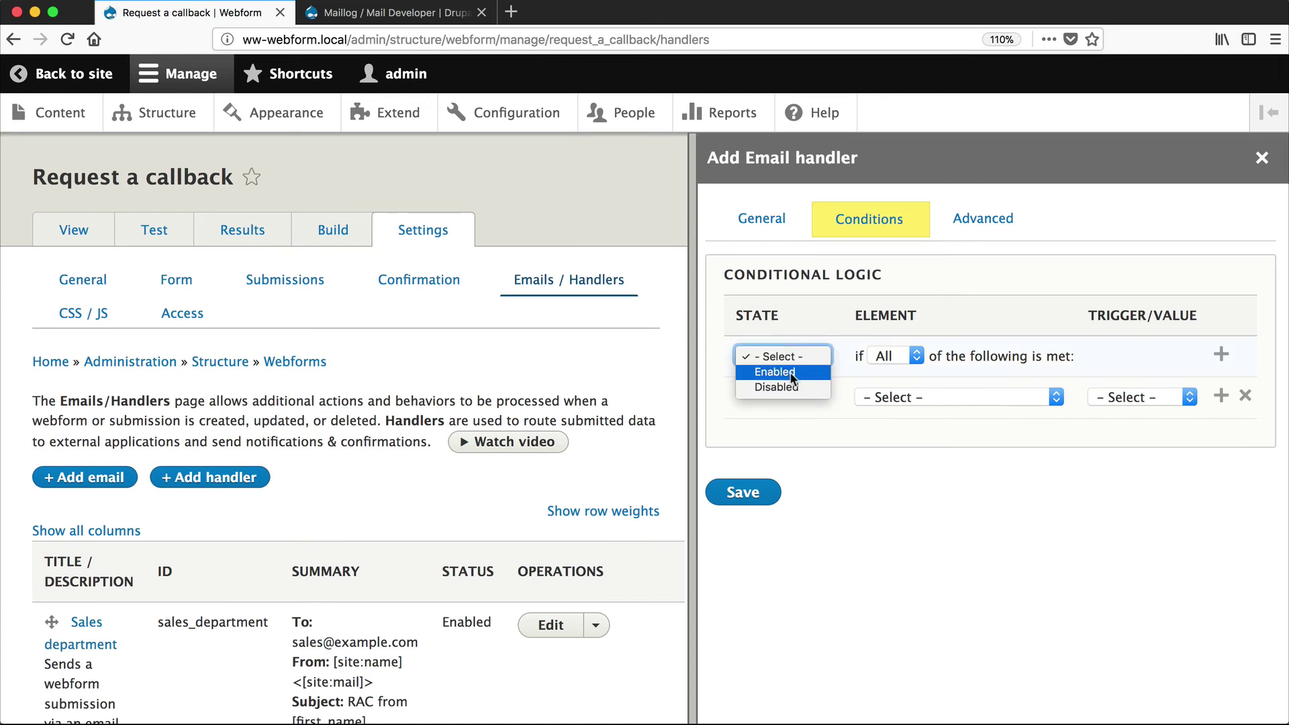
{"action": "left_click", "coordinate": [792, 373]}
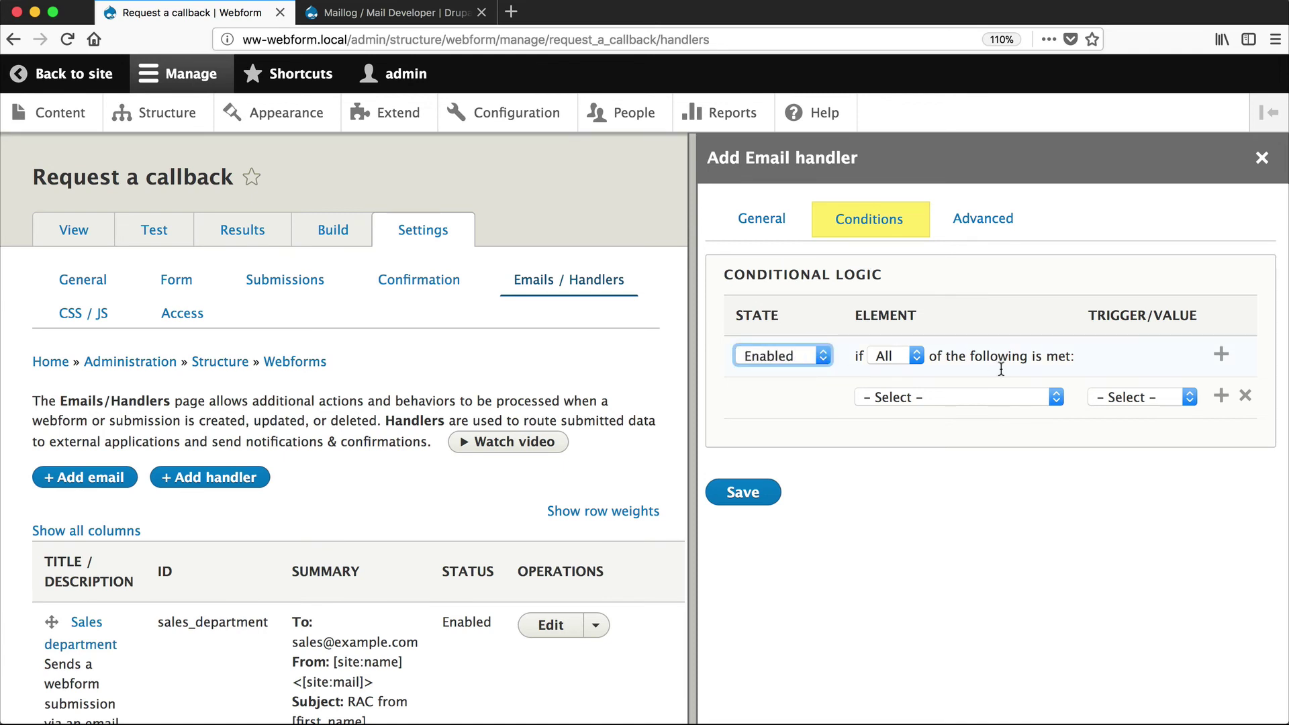
{"action": "left_click", "coordinate": [966, 397]}
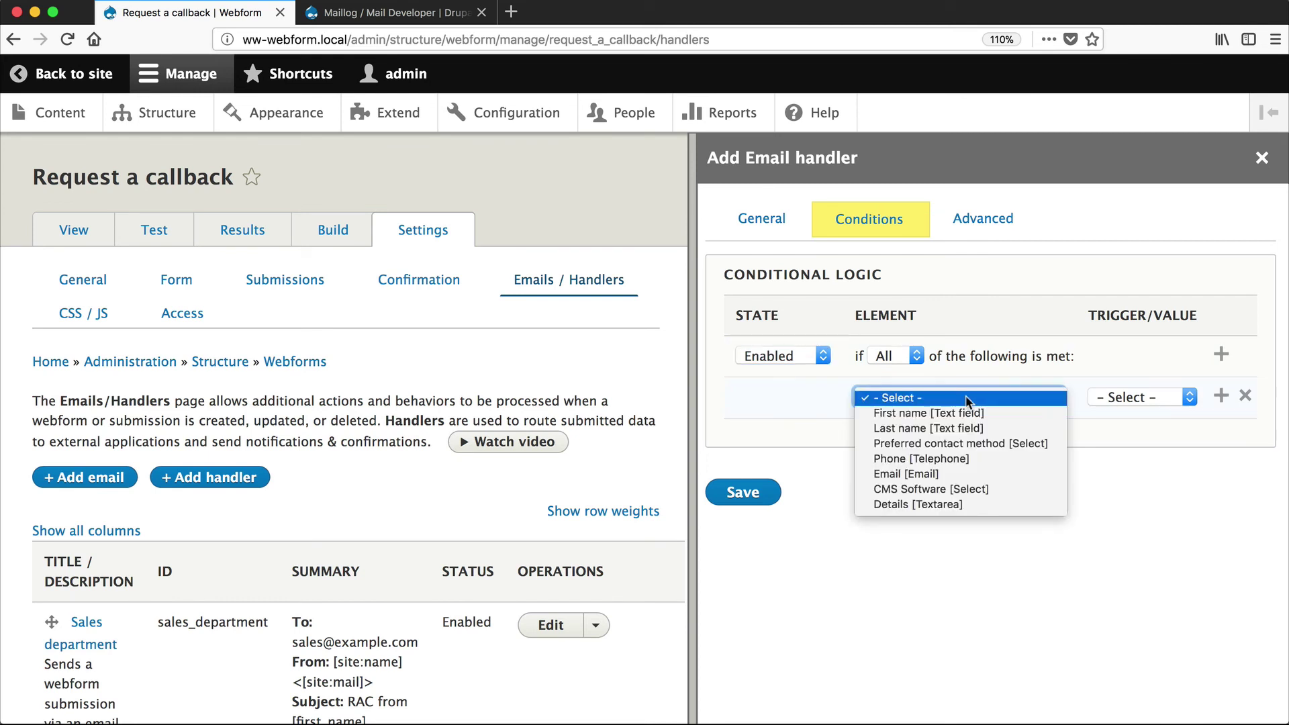
{"action": "left_click", "coordinate": [950, 474]}
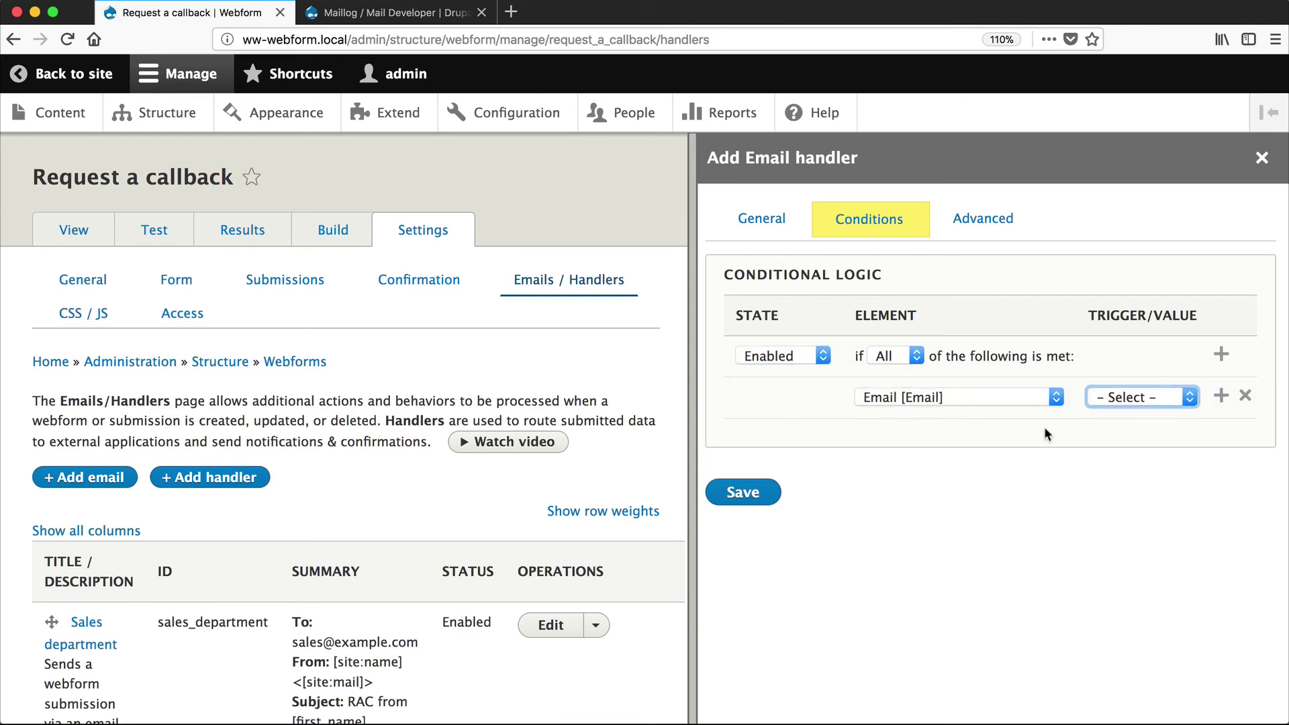
{"action": "left_click", "coordinate": [1115, 401]}
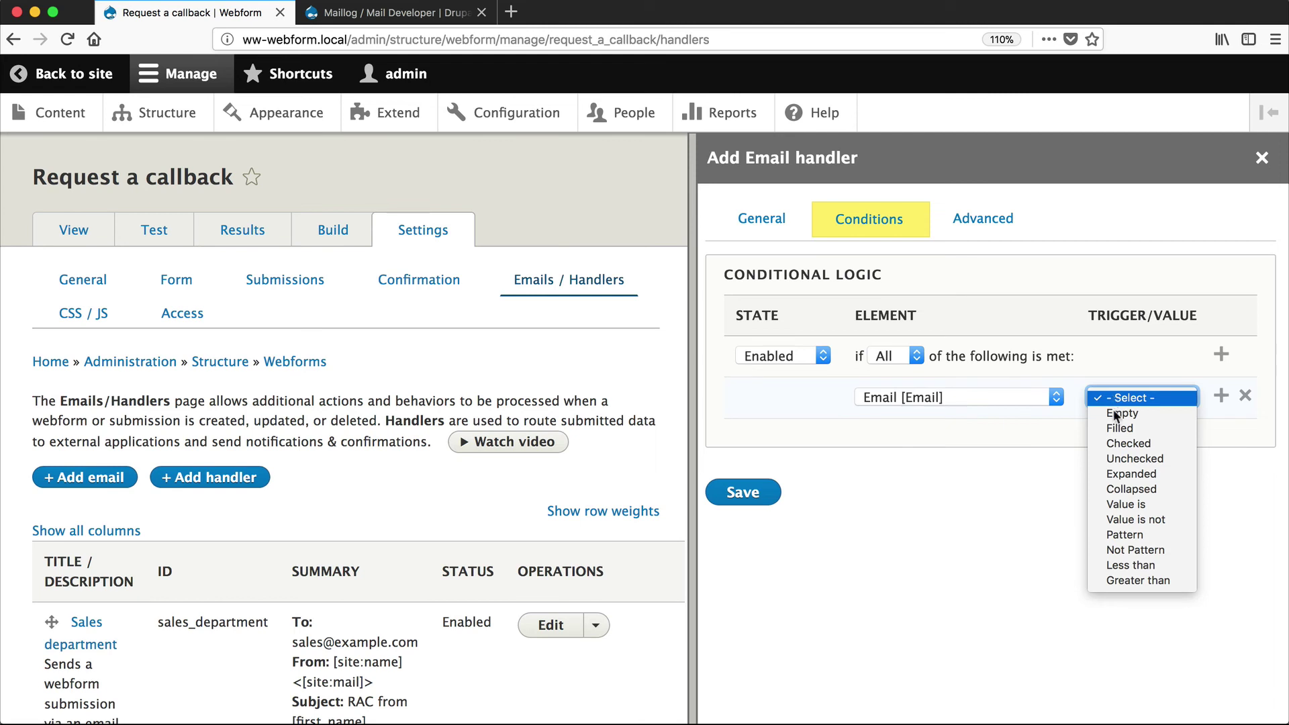
{"action": "left_click", "coordinate": [1120, 429]}
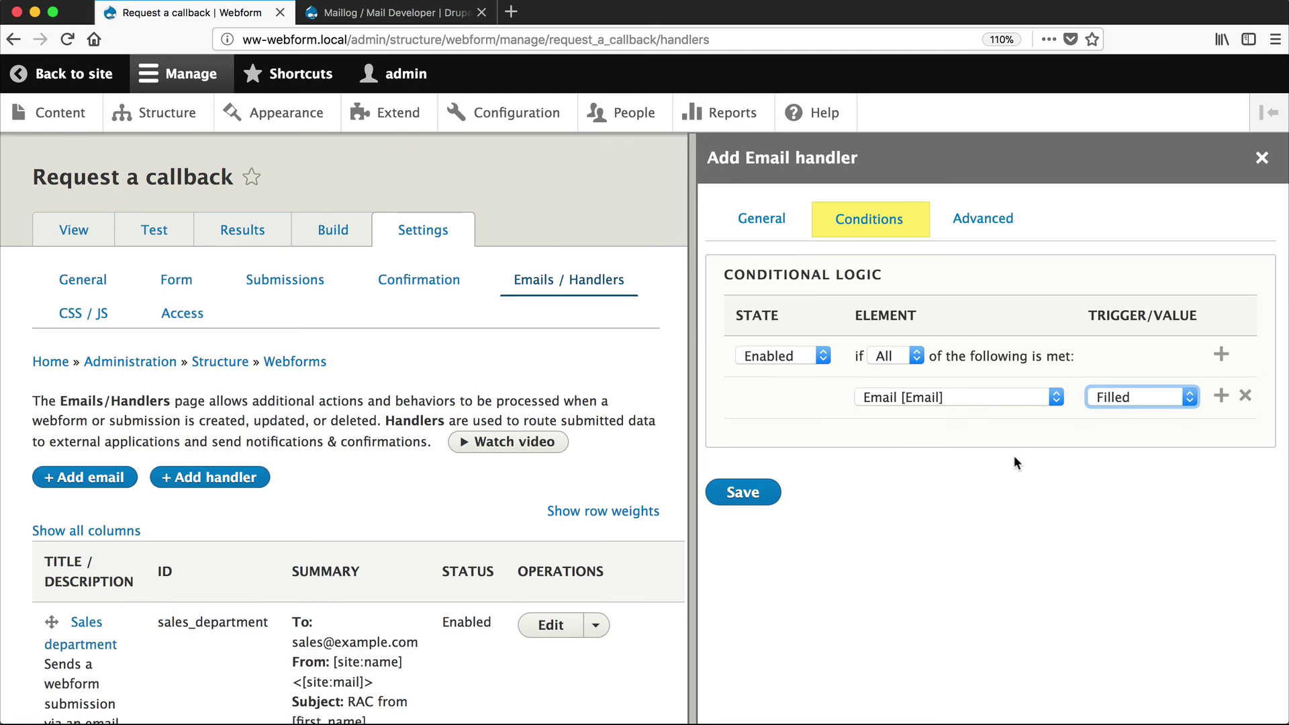
{"action": "left_click", "coordinate": [742, 492]}
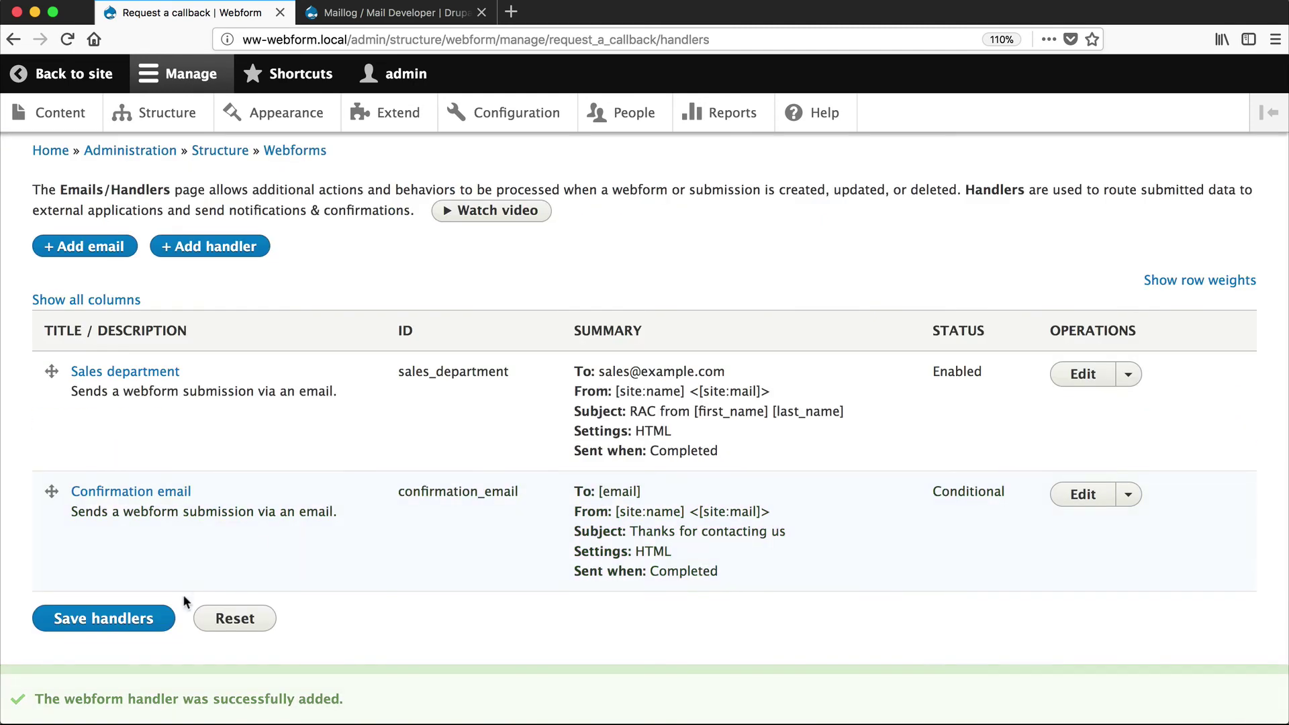
Save the handler list and submit the Request a callback test form through both pages with its prefilled values
{"action": "left_click", "coordinate": [128, 625]}
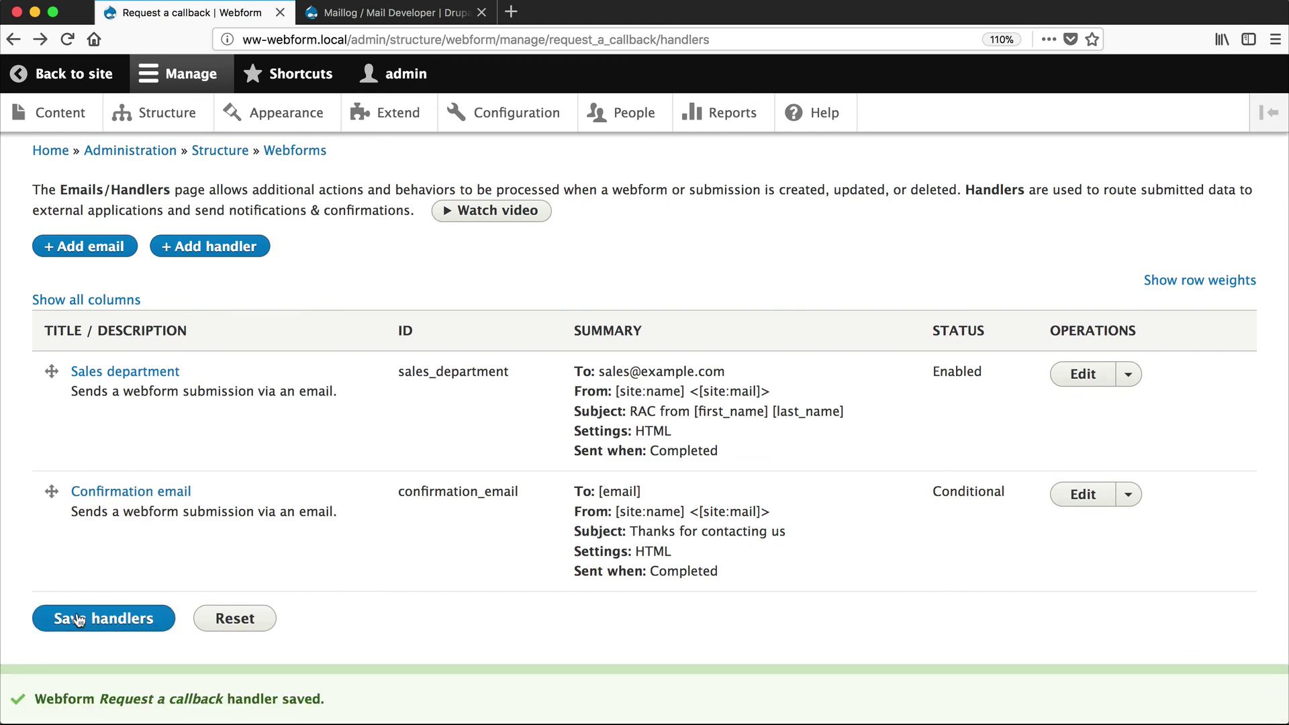
{"action": "scroll", "coordinate": [78, 620], "scroll_direction": "up", "scroll_amount": 3}
{"action": "left_click", "coordinate": [149, 228]}
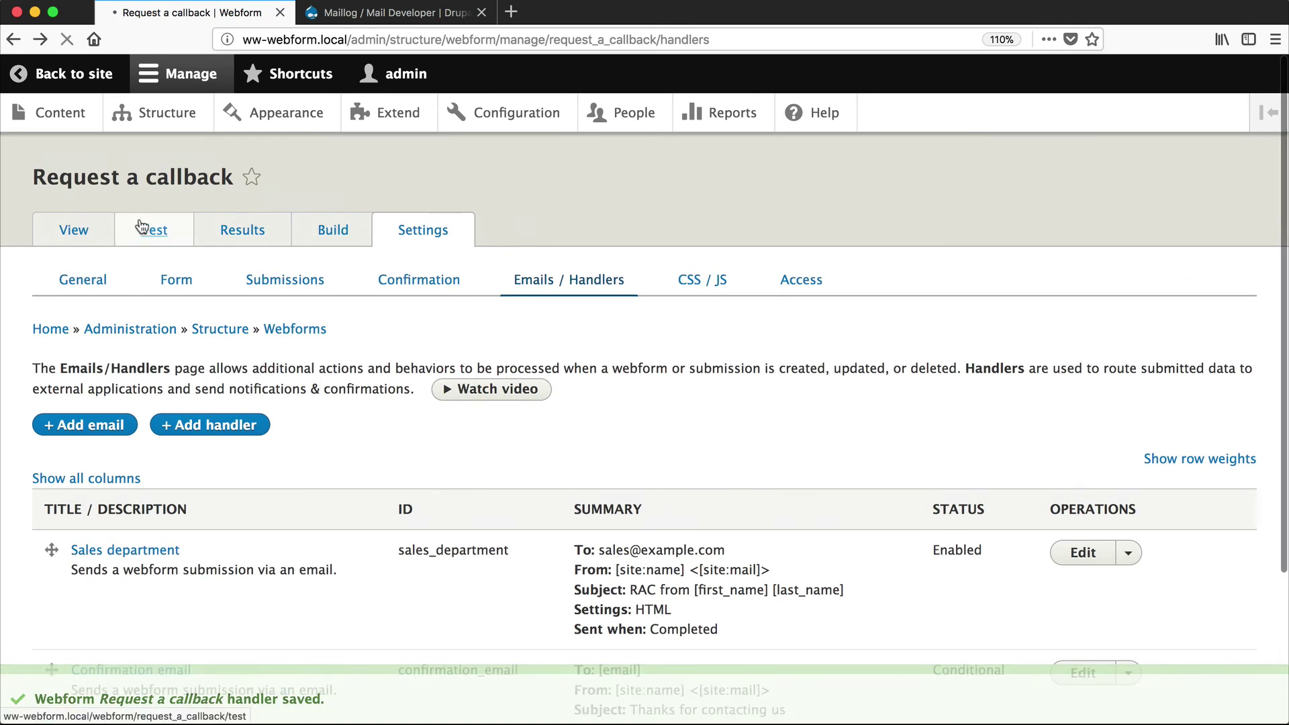
{"action": "scroll", "coordinate": [275, 308], "scroll_direction": "down", "scroll_amount": 6}
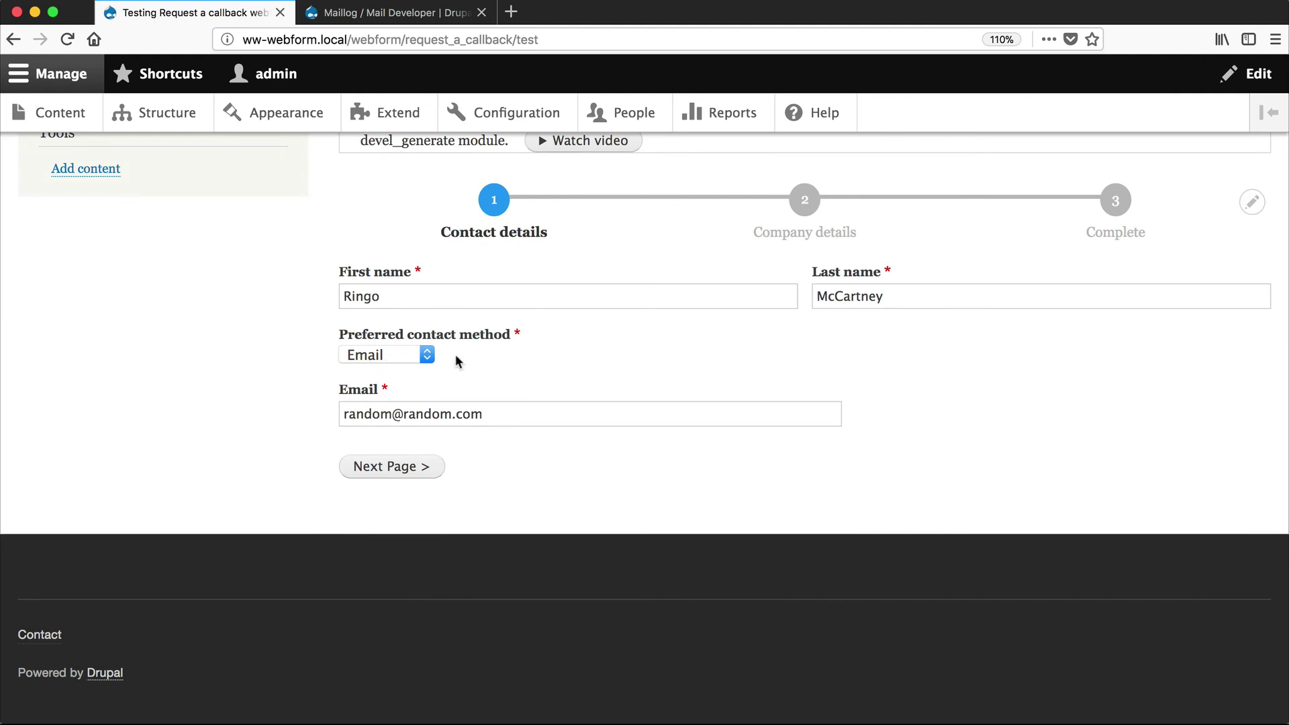
{"action": "left_click", "coordinate": [403, 470]}
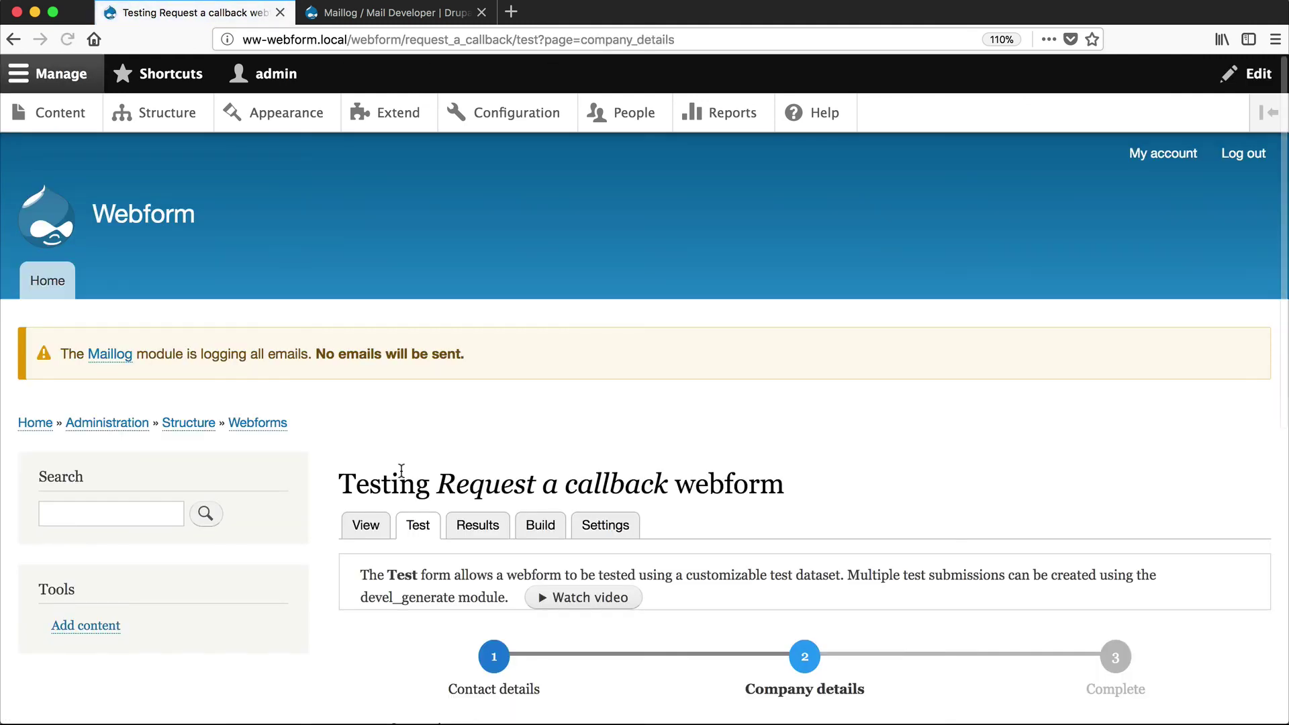
{"action": "scroll", "coordinate": [402, 470], "scroll_direction": "down", "scroll_amount": 10}
{"action": "left_click", "coordinate": [538, 469]}
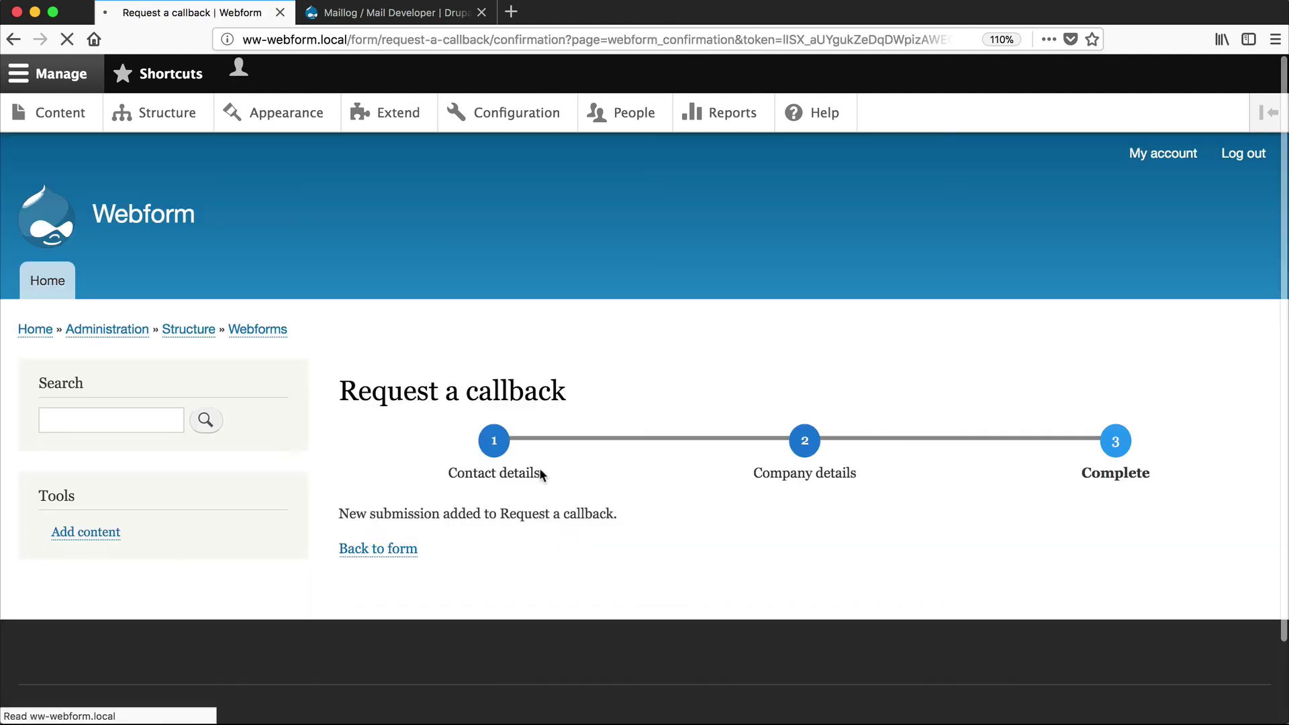
Open the "Thanks for contacting us" email in the Maillog report and examine the Thanks line and submitted values in its body
{"action": "left_click", "coordinate": [718, 115]}
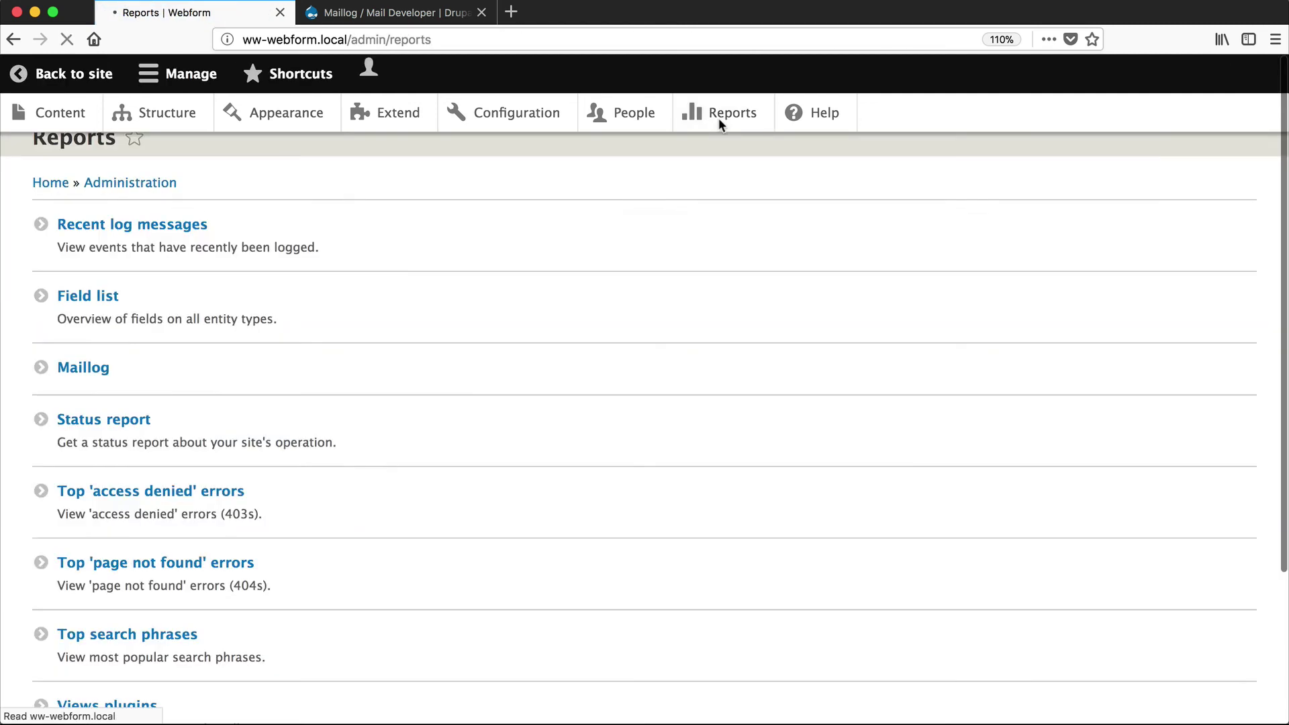
{"action": "left_click", "coordinate": [96, 412]}
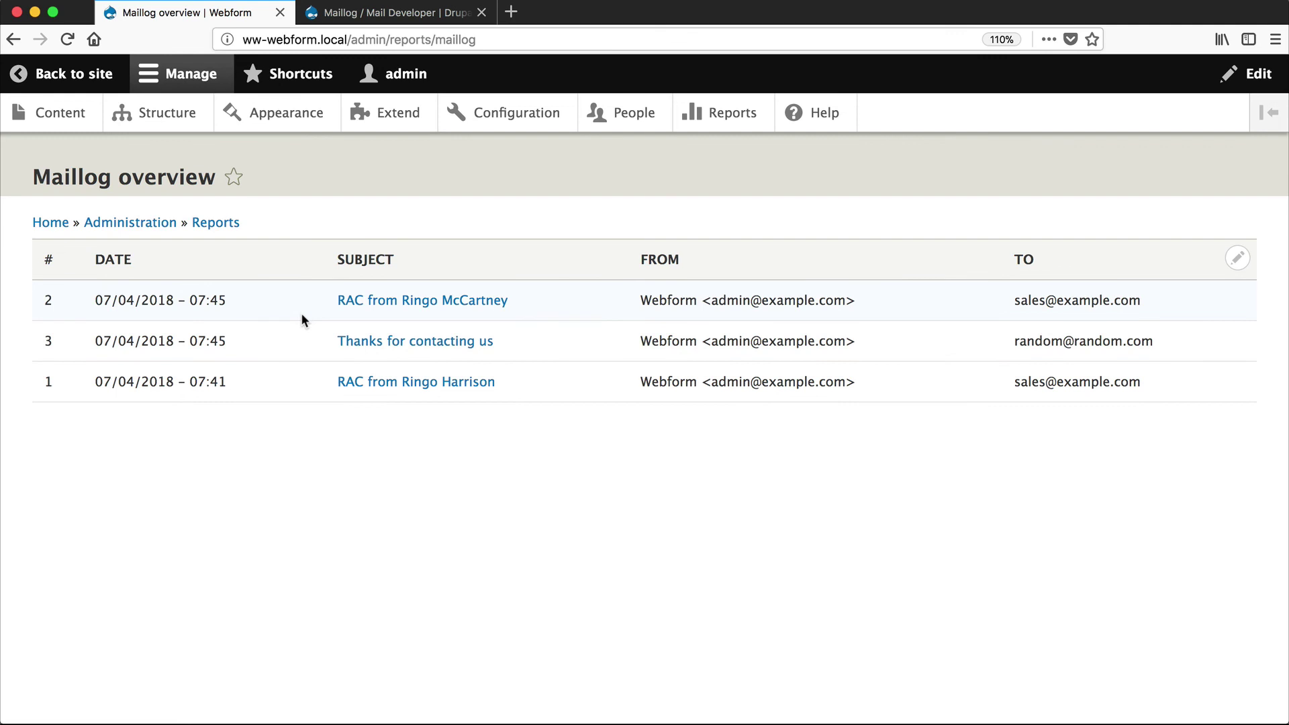
{"action": "left_click", "coordinate": [405, 340]}
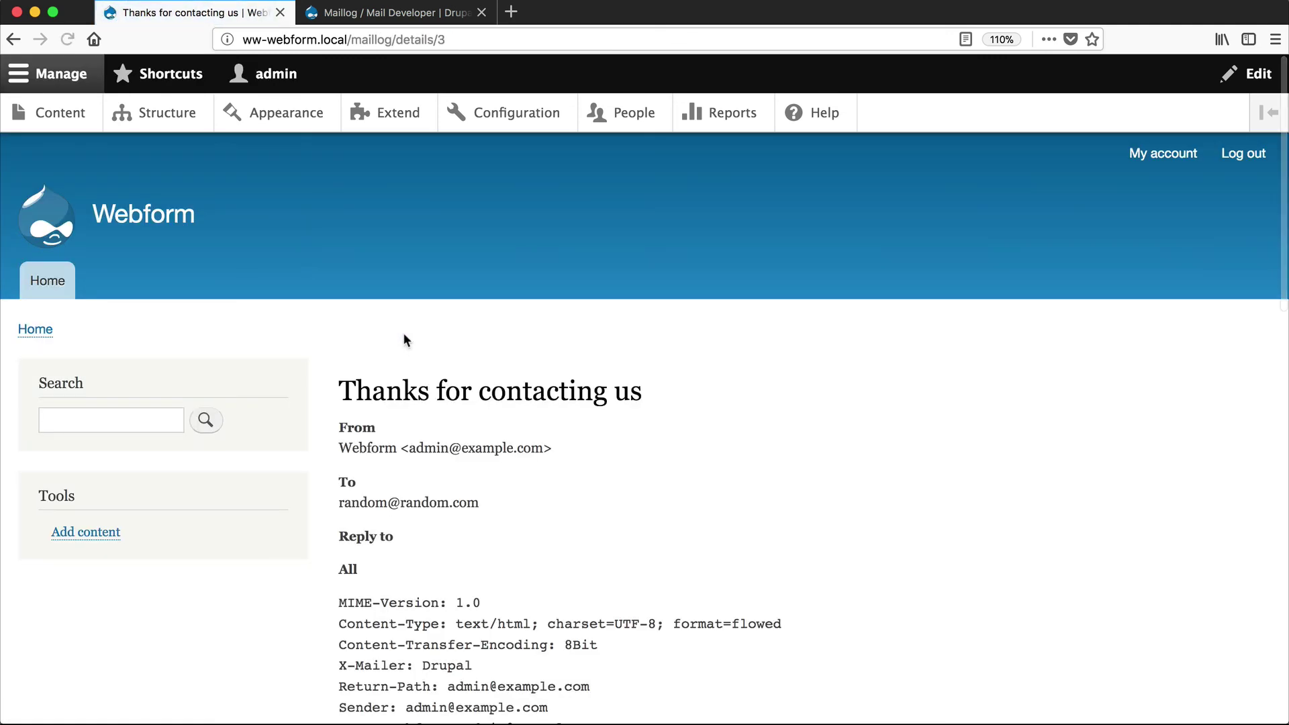
{"action": "scroll", "coordinate": [405, 340], "scroll_direction": "down", "scroll_amount": 10}
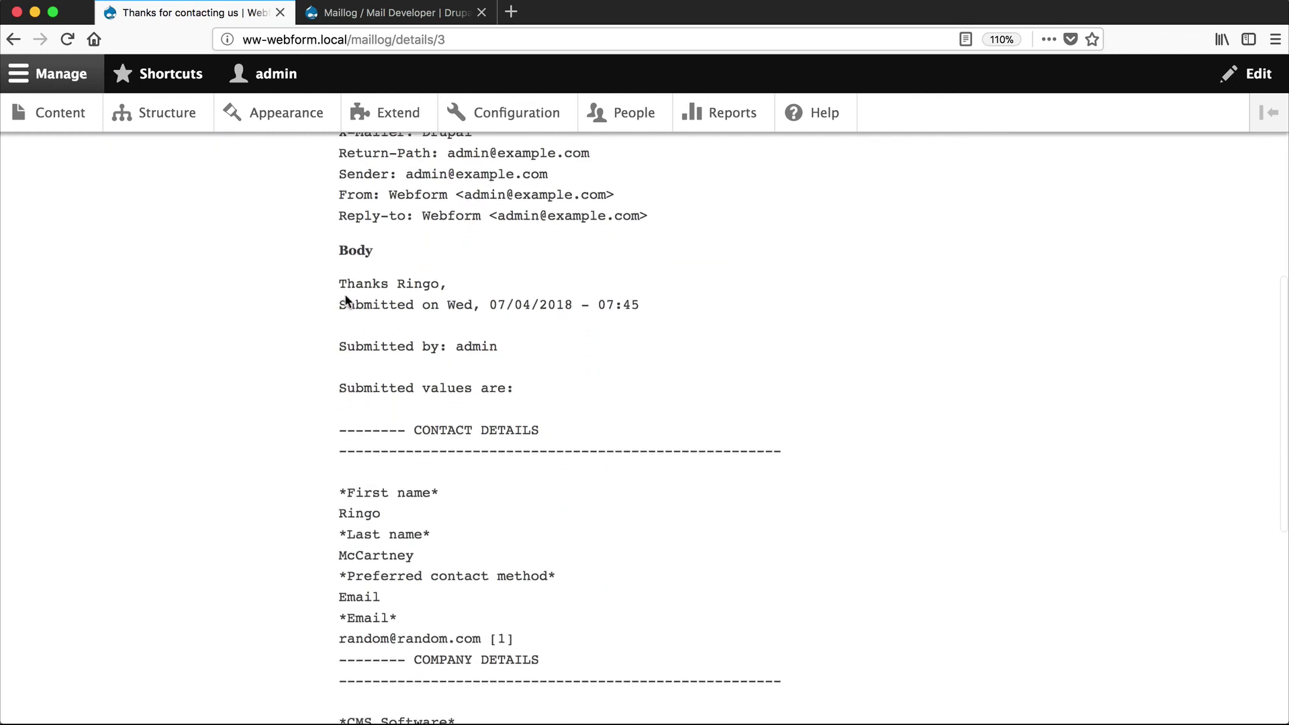
{"action": "left_click_drag", "start_coordinate": [337, 284], "coordinate": [452, 284]}
{"action": "left_click", "coordinate": [451, 282]}
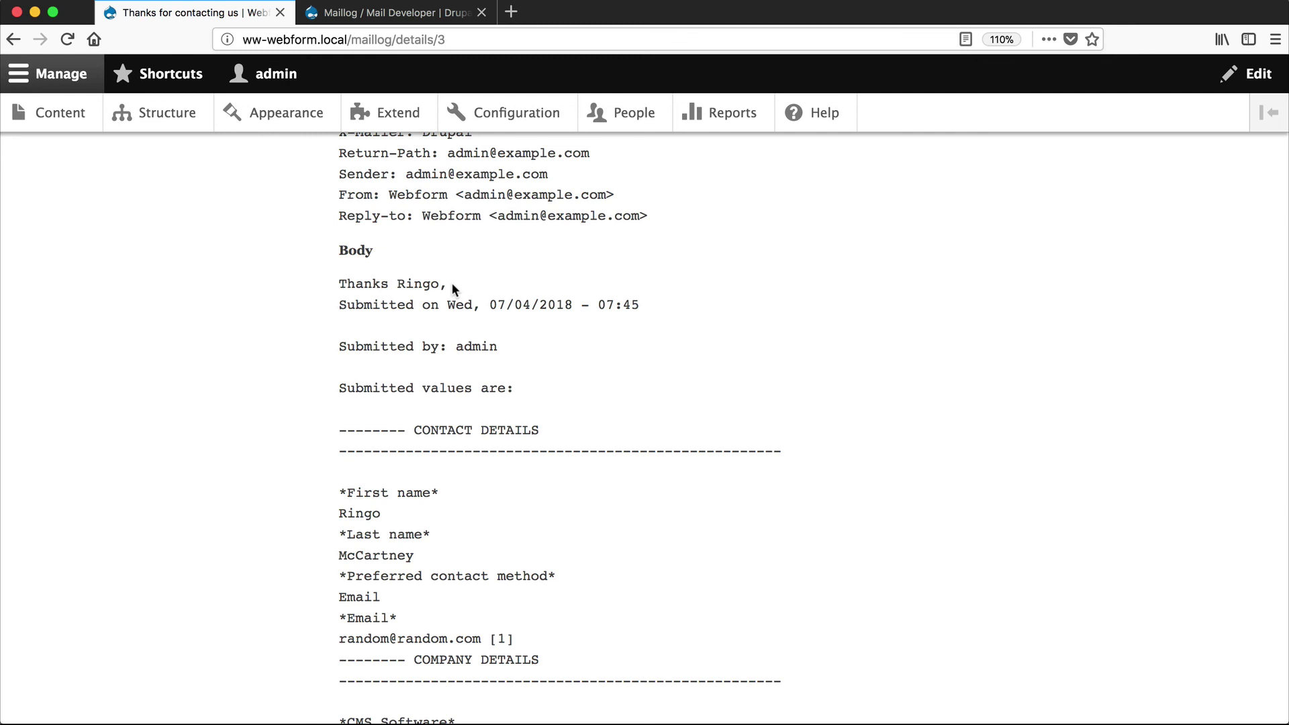
{"action": "scroll", "coordinate": [451, 285], "scroll_direction": "up", "scroll_amount": 1}
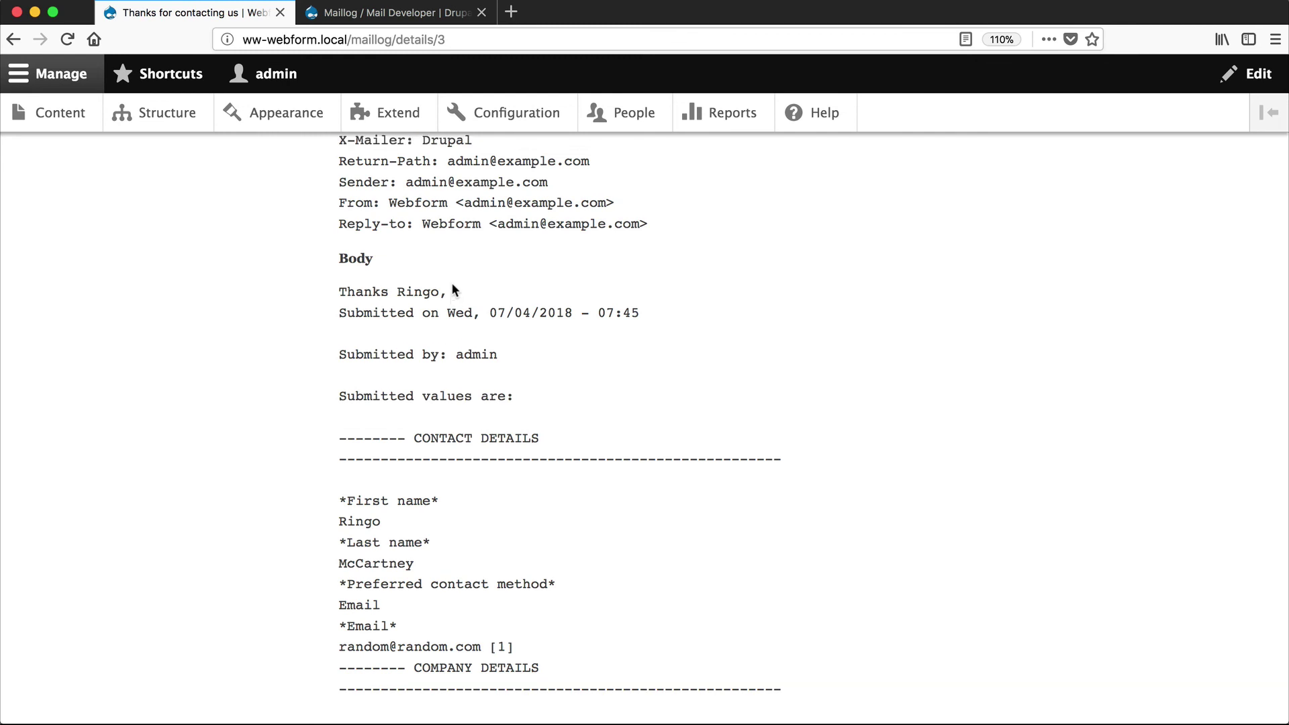